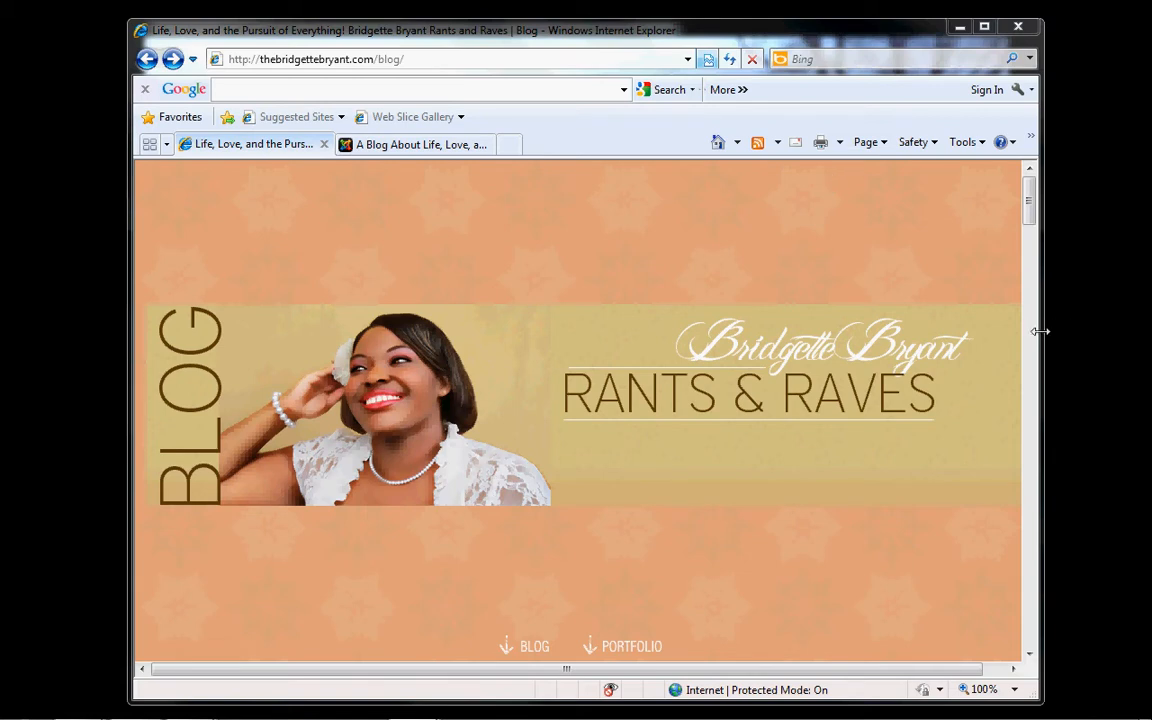
Step: Widen and reposition the browser window, and jump to the Blog section of the page
drag(1040, 331, 1098, 327)
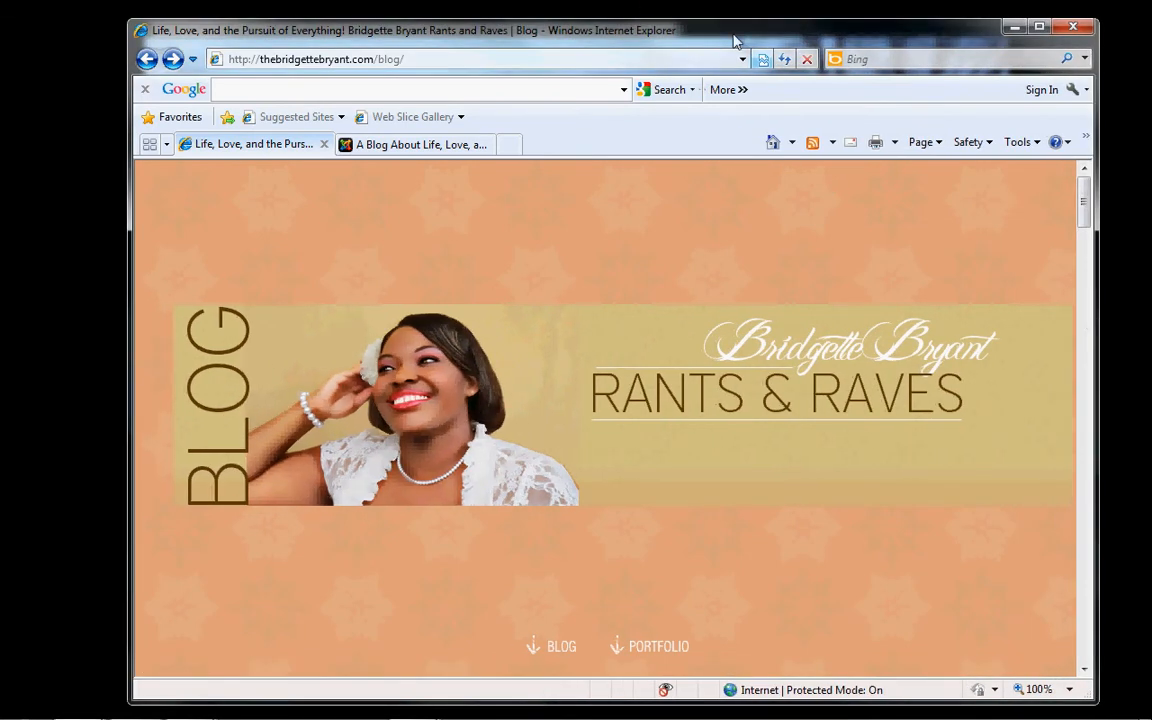
drag(735, 40, 713, 35)
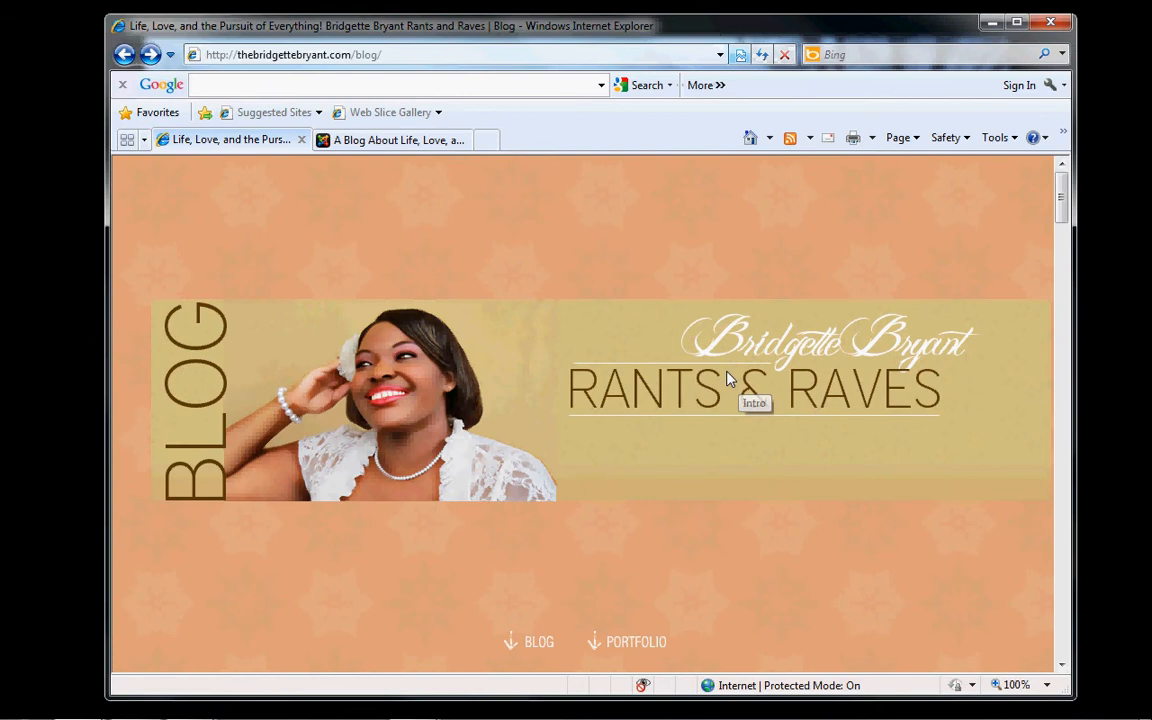
click(532, 648)
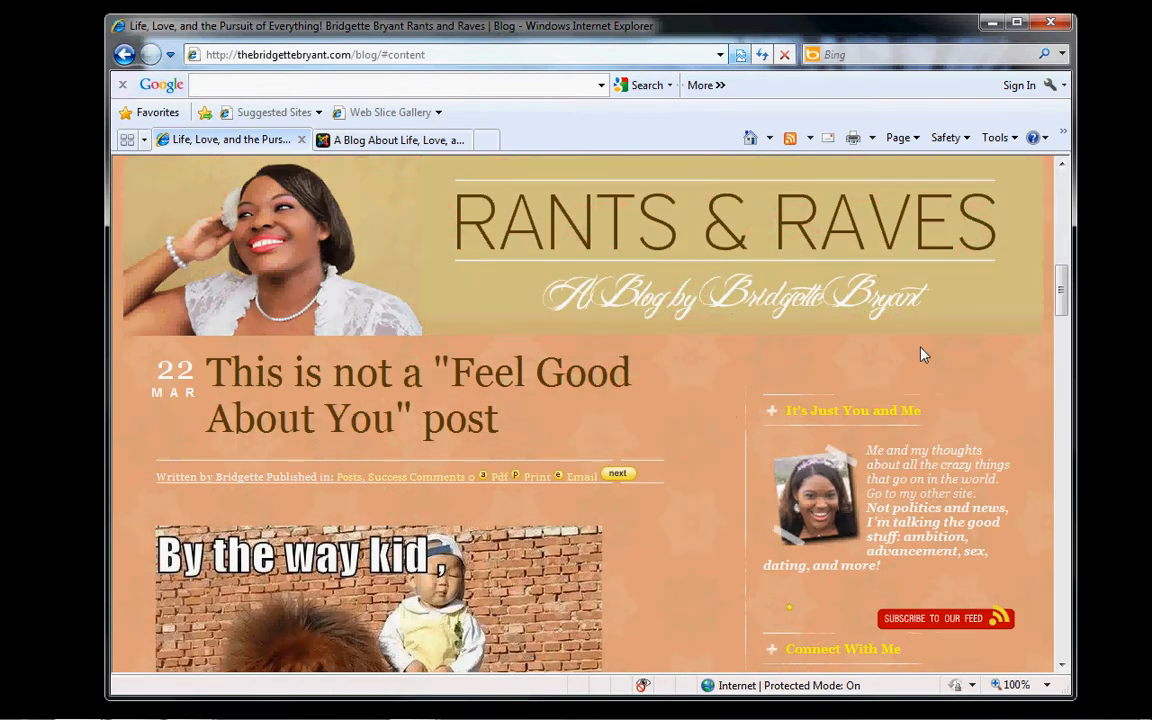
Step: Look through the intro of the "This is not a 'Feel Good About You' post" entry down to its Read more link
scroll(1062, 310, down, 5)
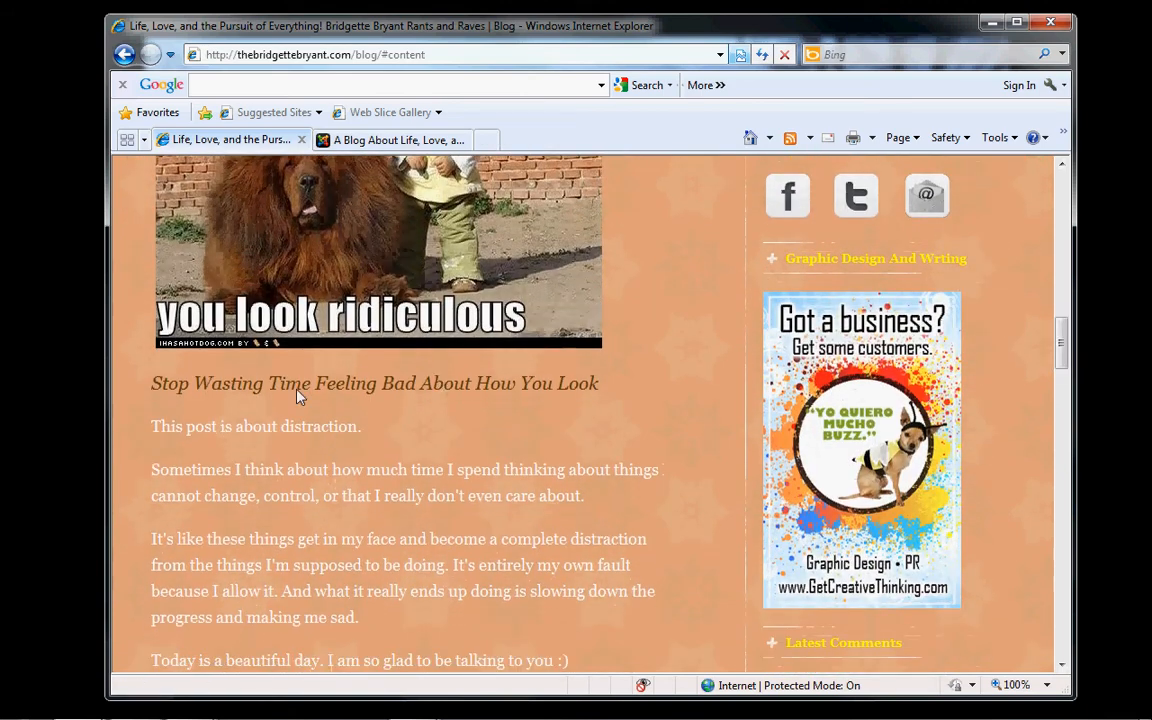
drag(297, 397, 342, 563)
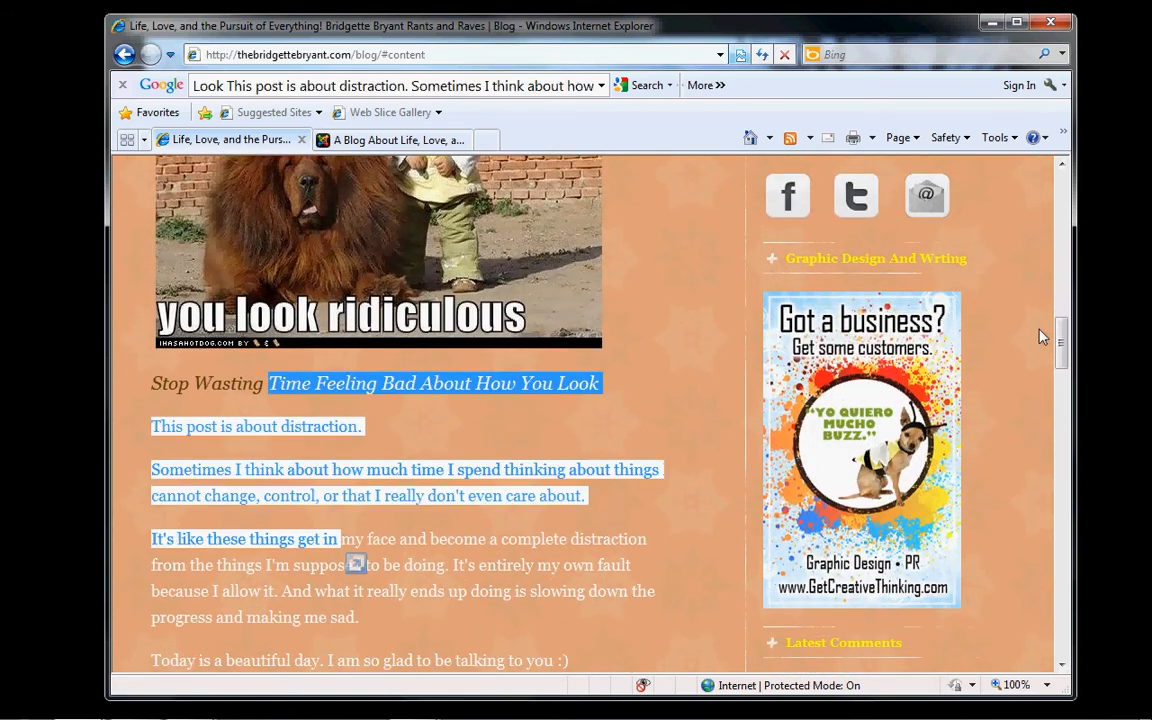
drag(1060, 352, 1051, 300)
click(604, 339)
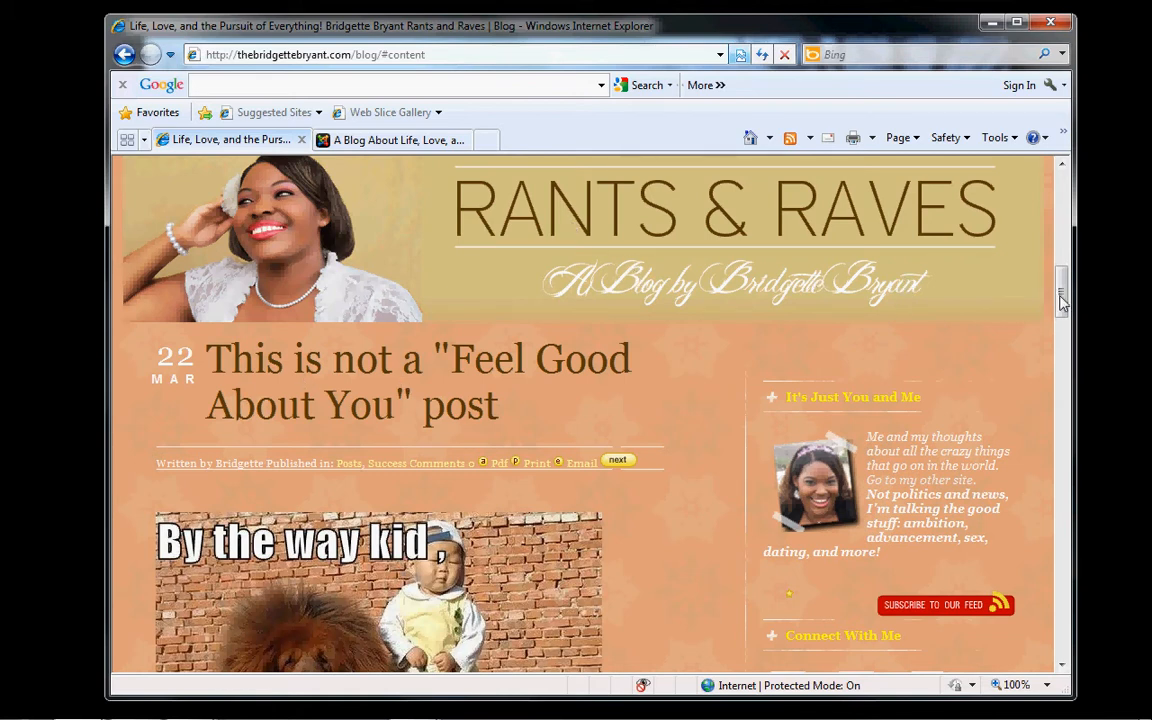
scroll(1056, 284, up, 2)
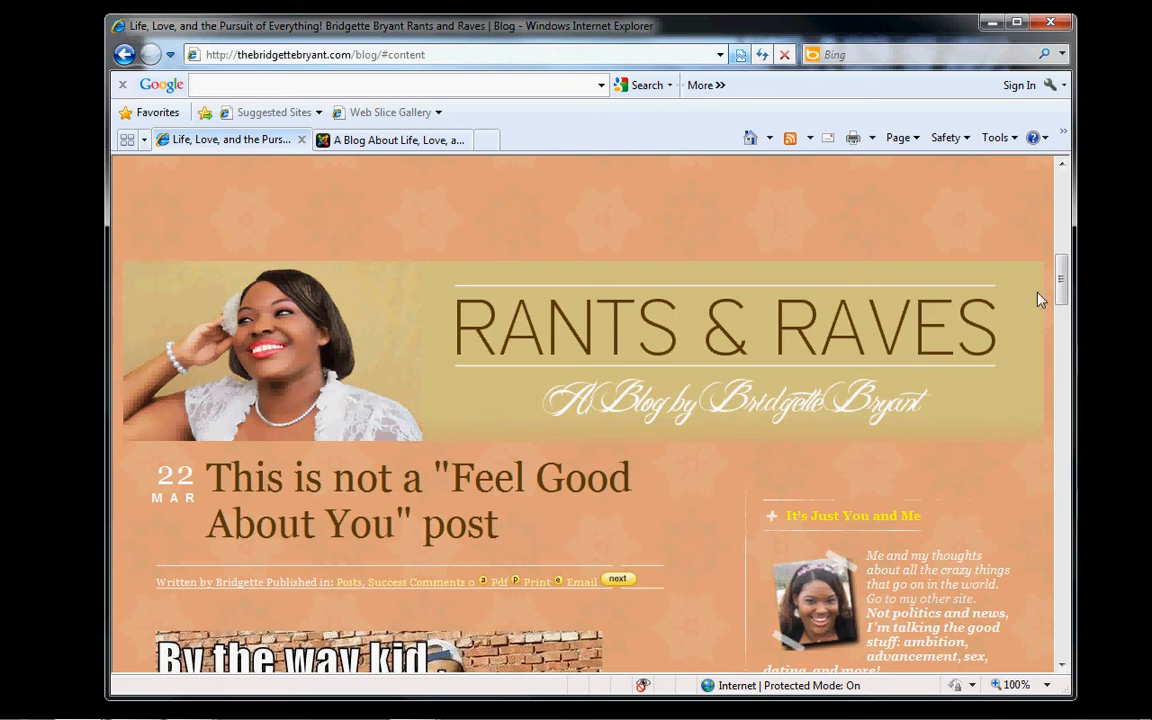
drag(1059, 287, 1066, 395)
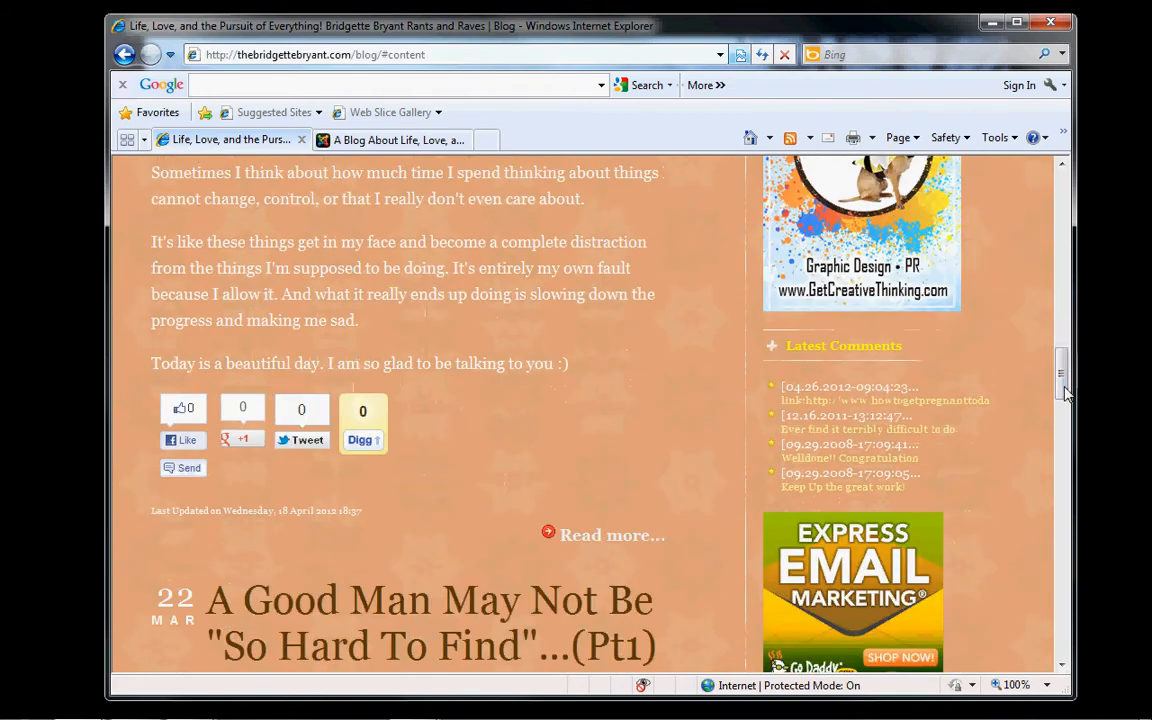
Step: Open the full "This is not a 'Feel Good About You' post" article and view its heading and picture
click(641, 540)
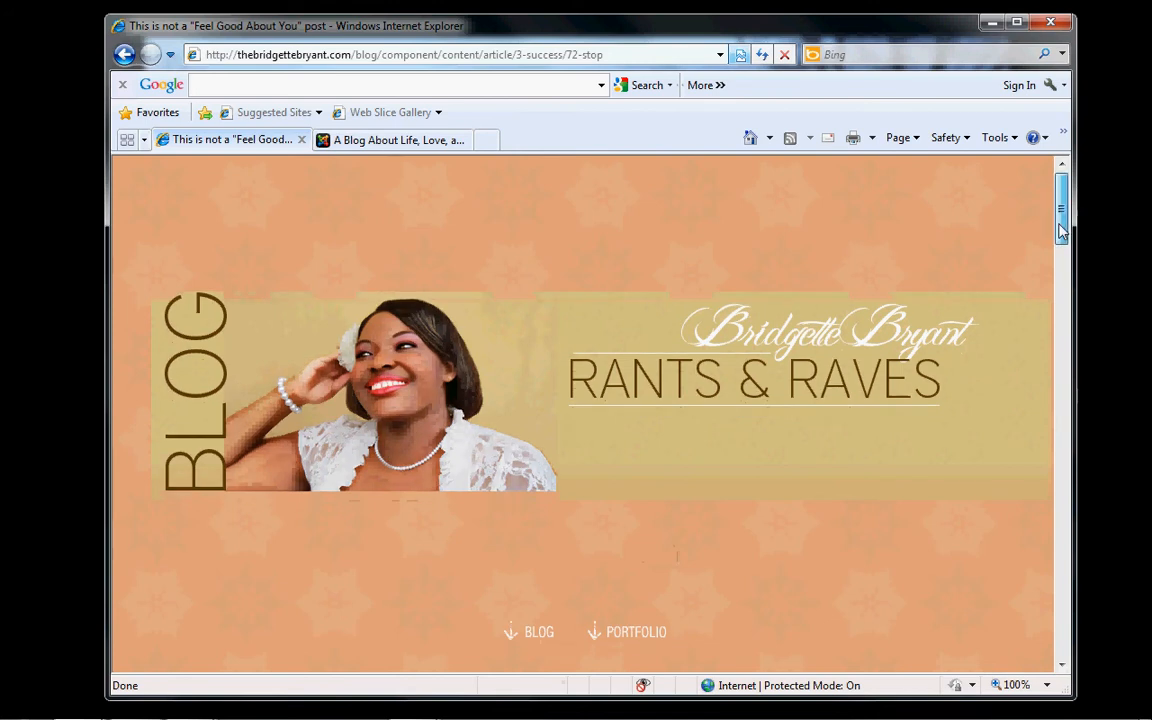
drag(1063, 224, 1048, 352)
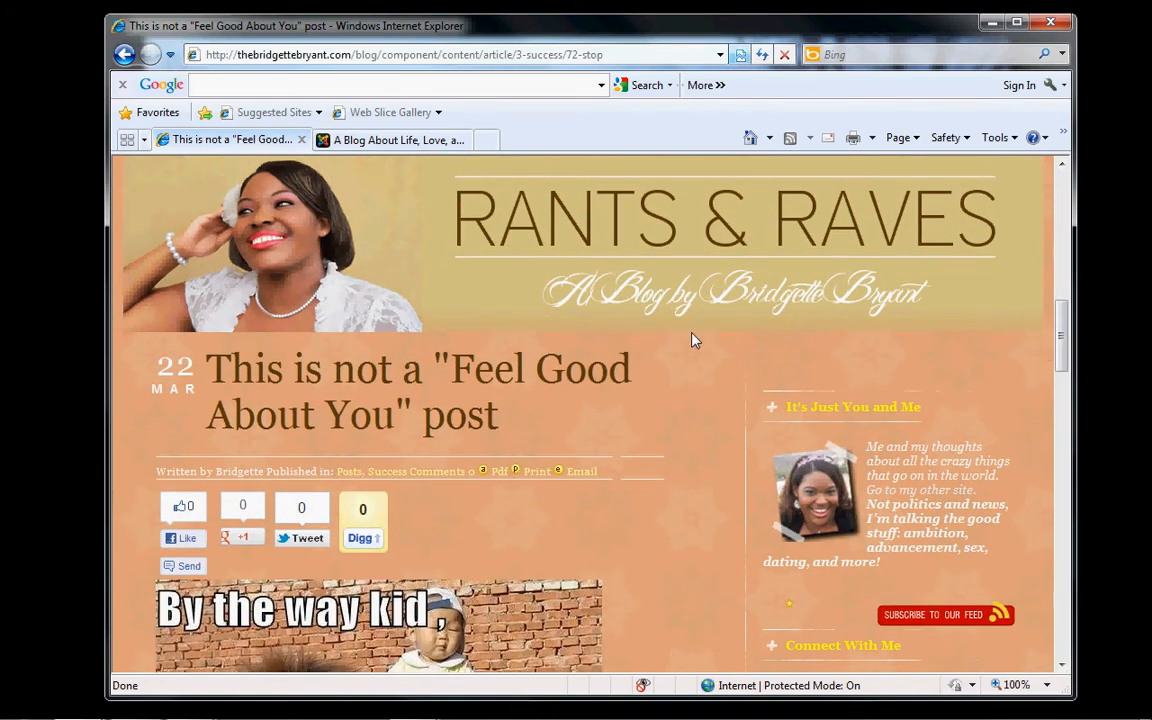
drag(1069, 328, 1075, 365)
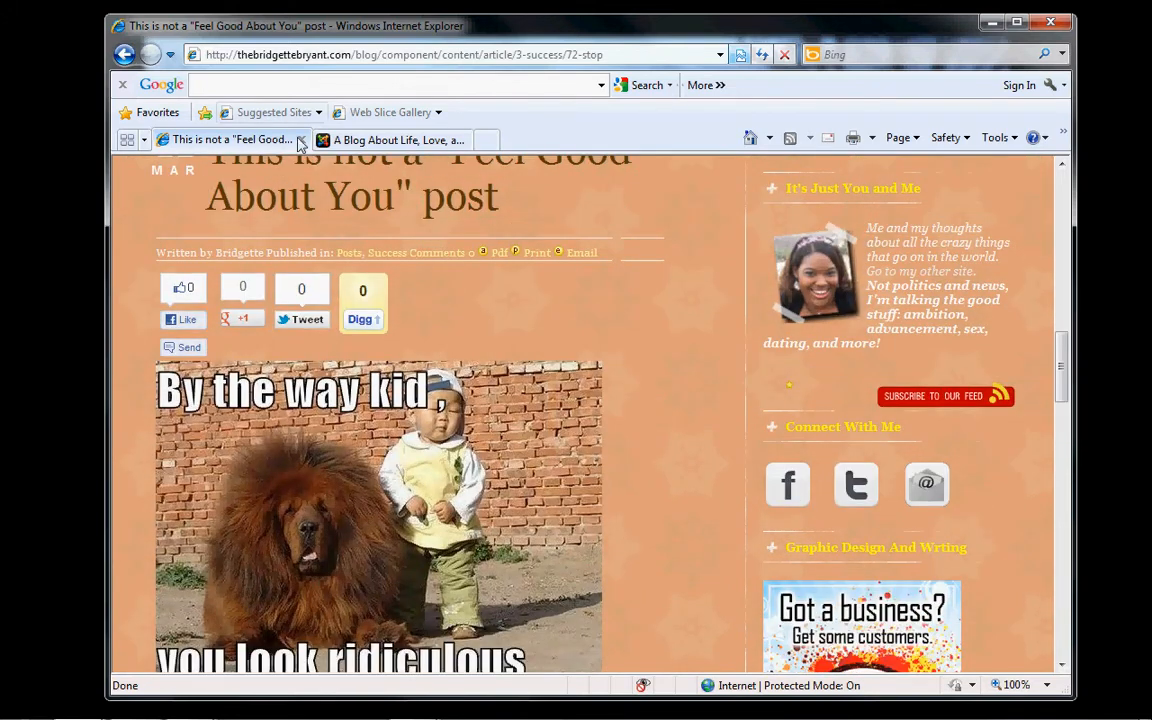
Step: Return to the blog's post list and open the full article "A Good Man May Not Be 'So Hard To Find'...(Pt1)"
click(134, 53)
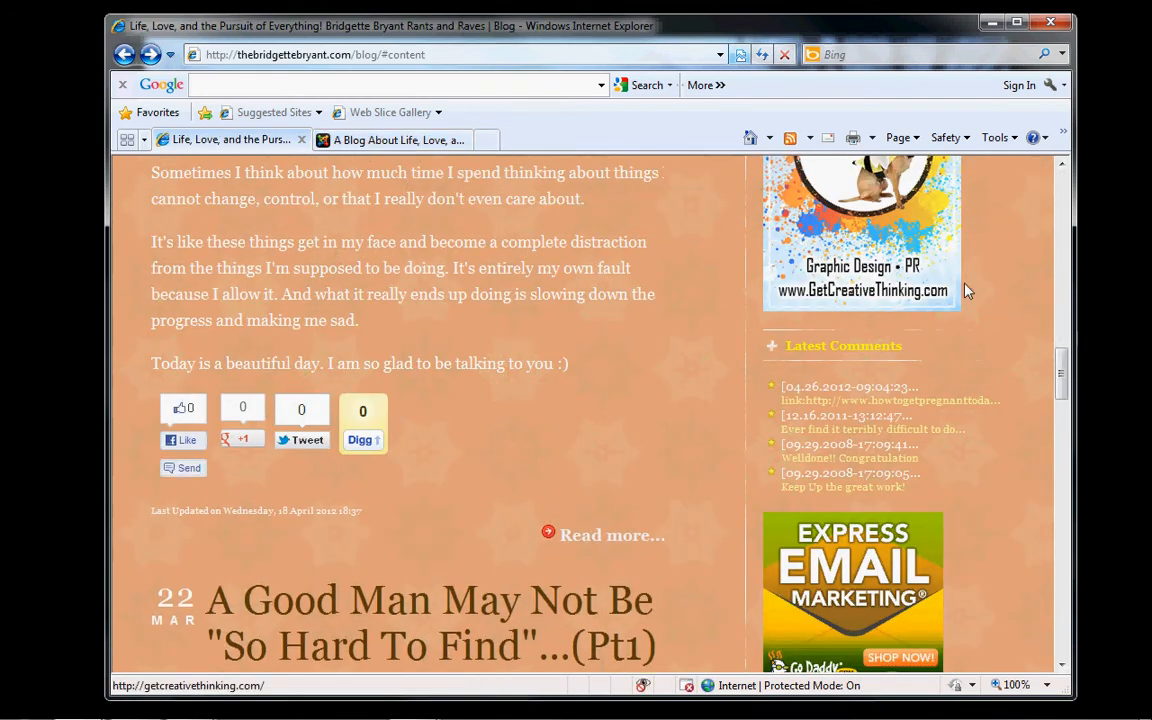
drag(1062, 375, 1060, 421)
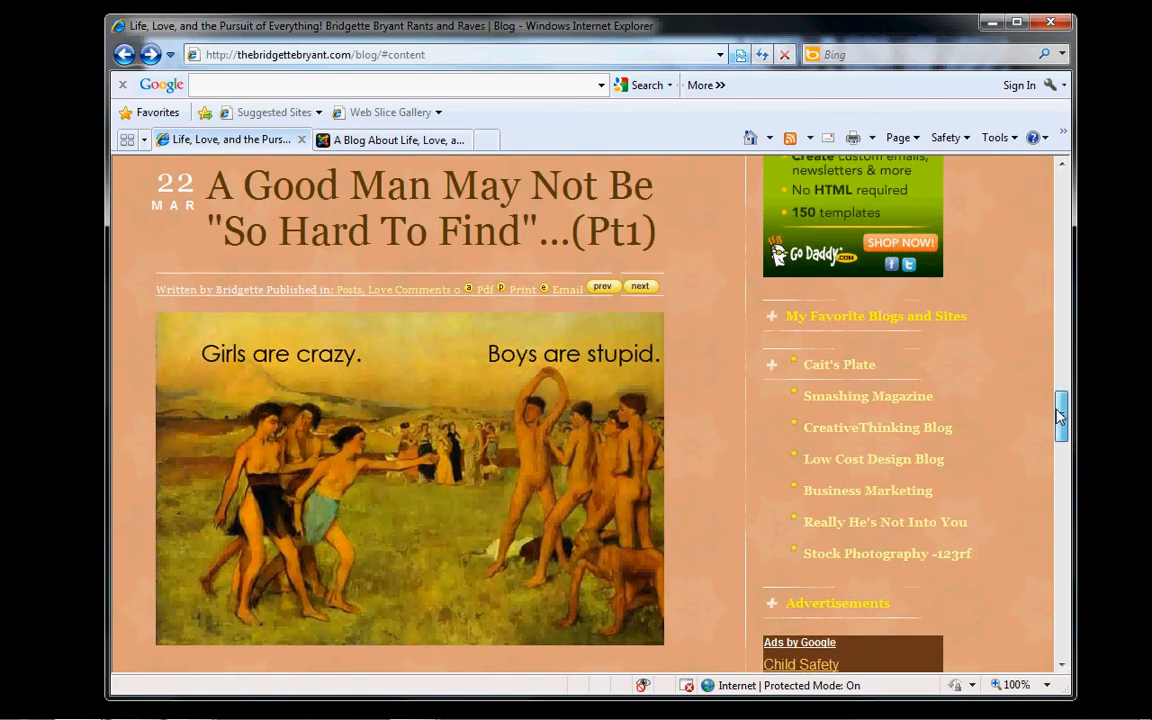
drag(1060, 417, 1063, 492)
click(560, 500)
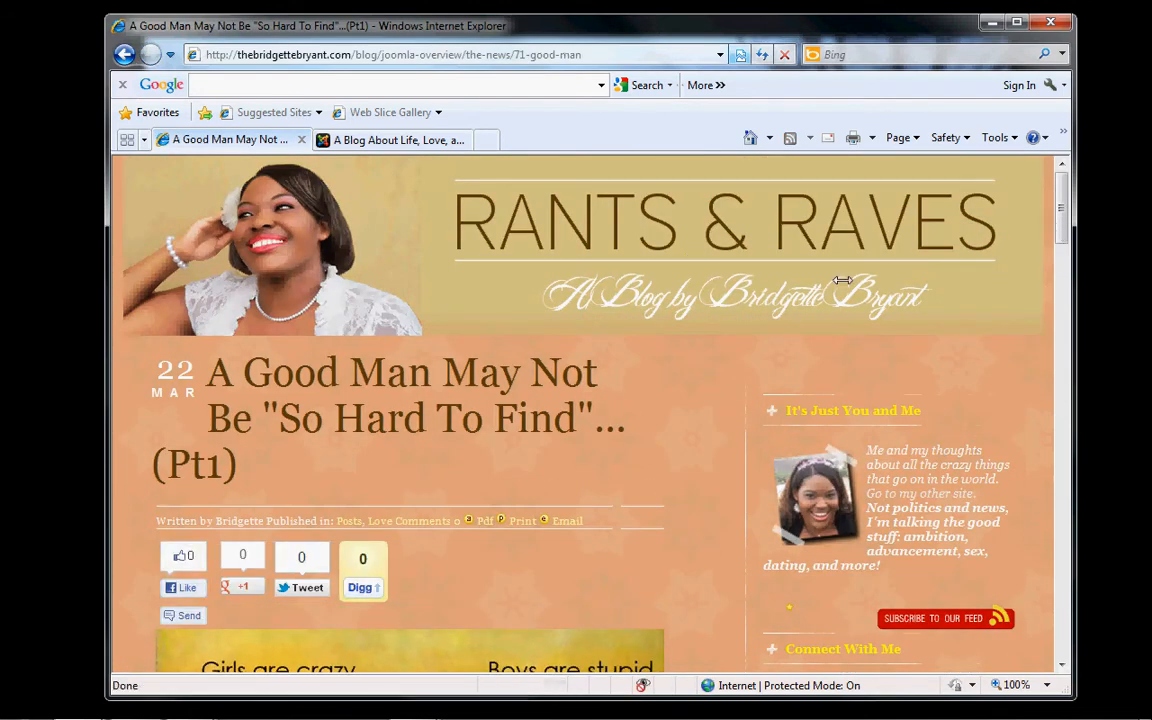
mouse_move(1063, 255)
mouse_down()
mouse_move(1063, 273)
mouse_move(1063, 262)
mouse_up()
Step: Switch to the Joomla administration login page and shorten its address to end at /blog/administrator/
click(410, 140)
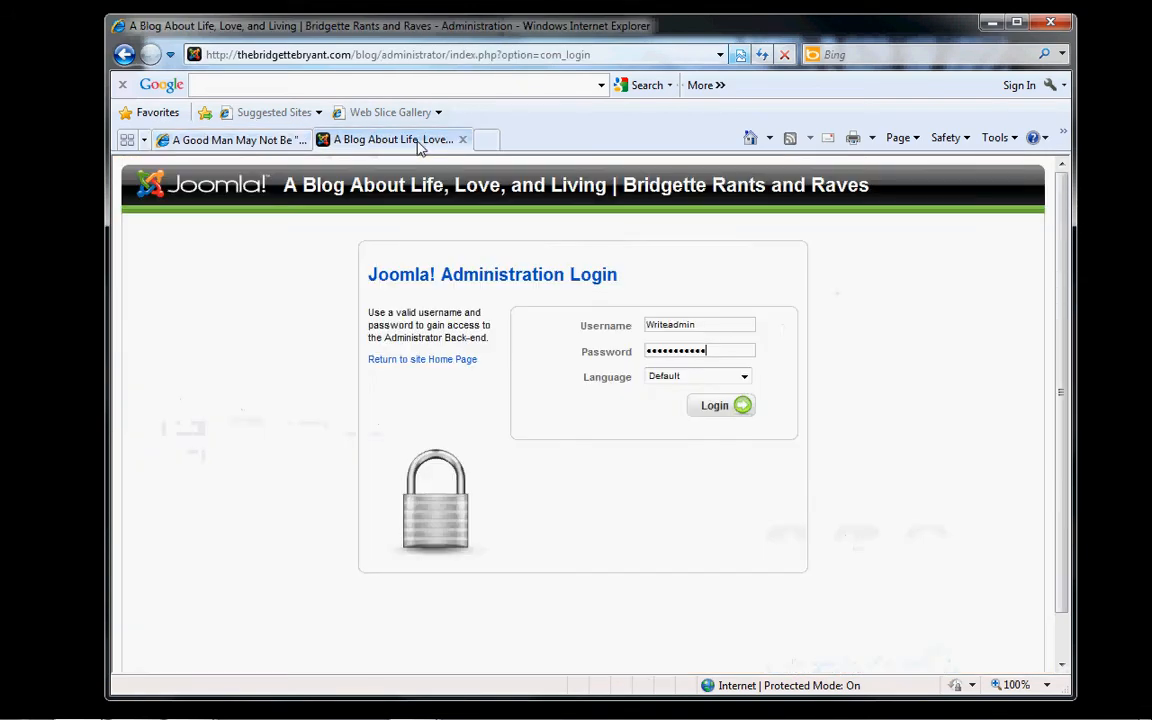
click(214, 55)
click(388, 55)
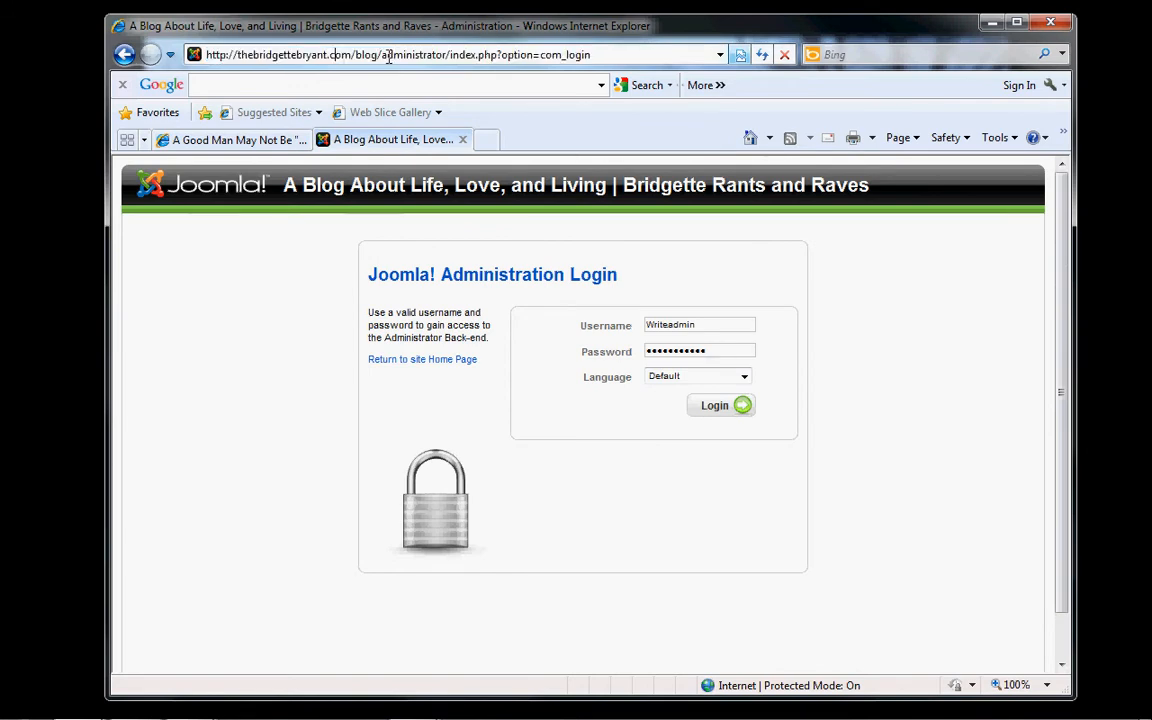
drag(451, 55, 678, 55)
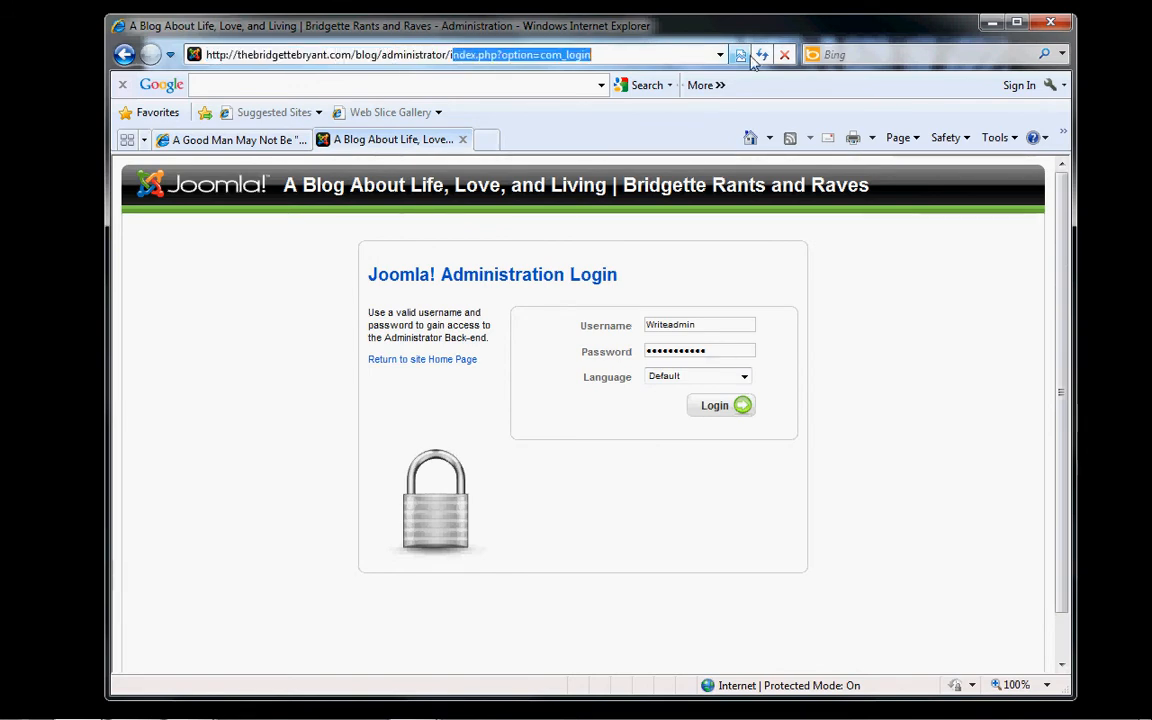
key(BackSpace)
key(BackSpace)
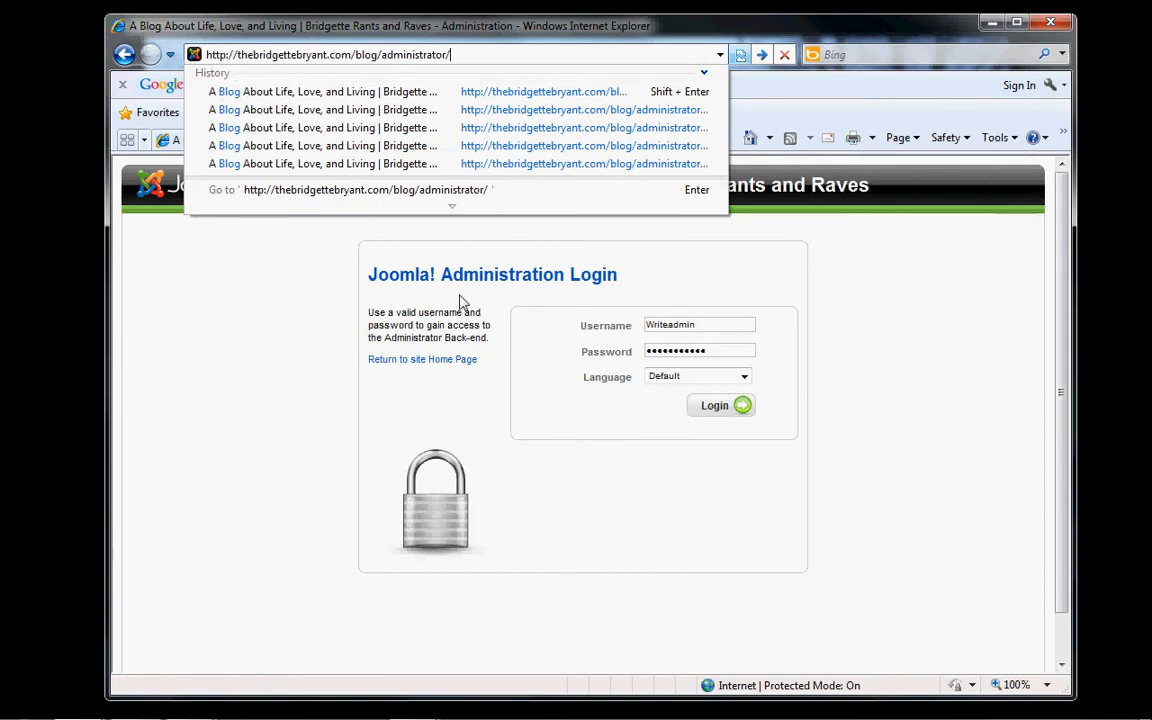
click(540, 507)
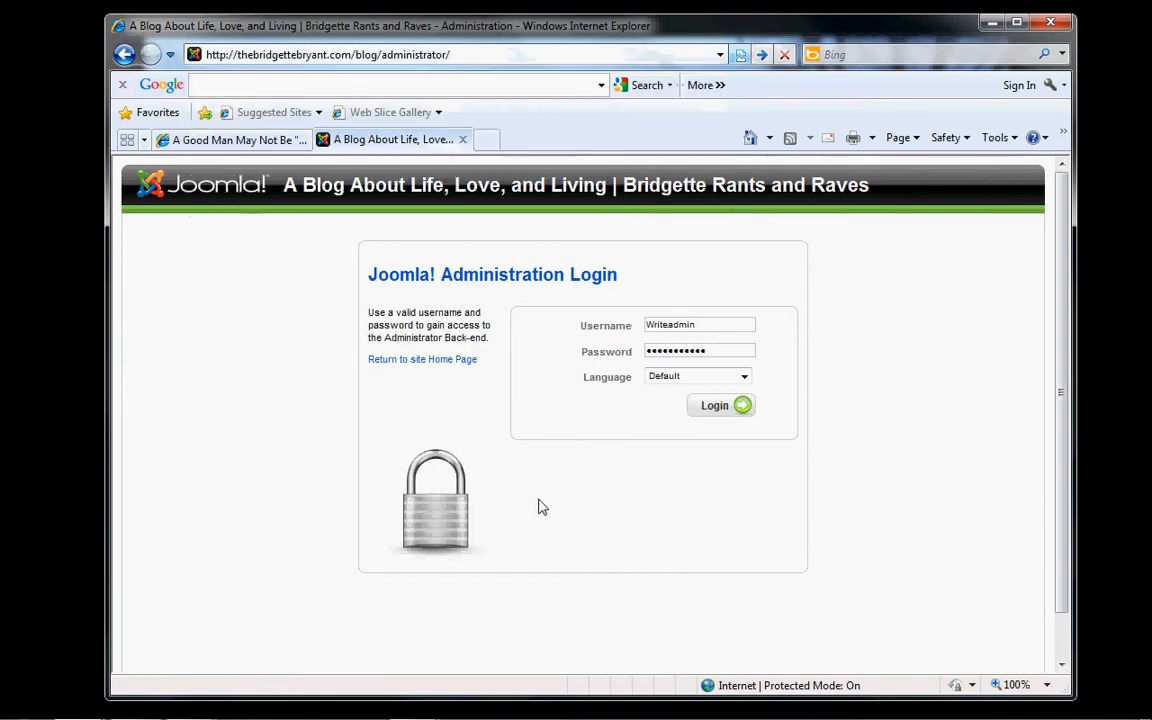
Step: Log in to the Joomla administration with the prefilled credentials and open the Article Manager
click(721, 418)
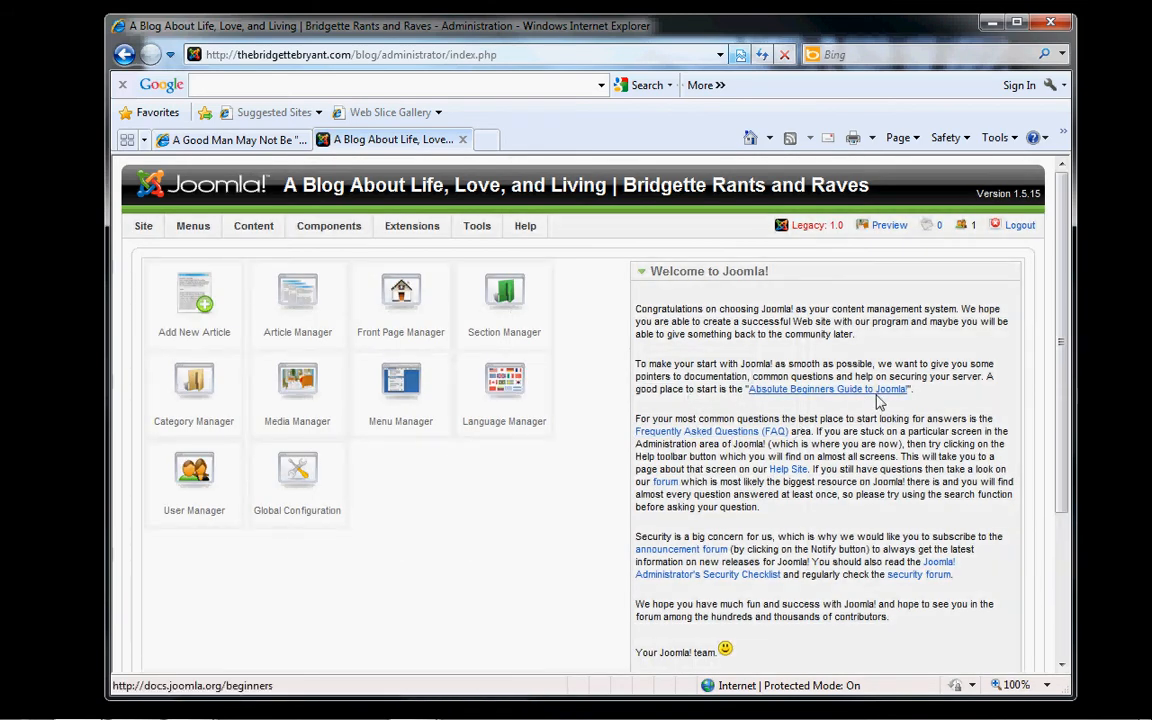
mouse_move(459, 230)
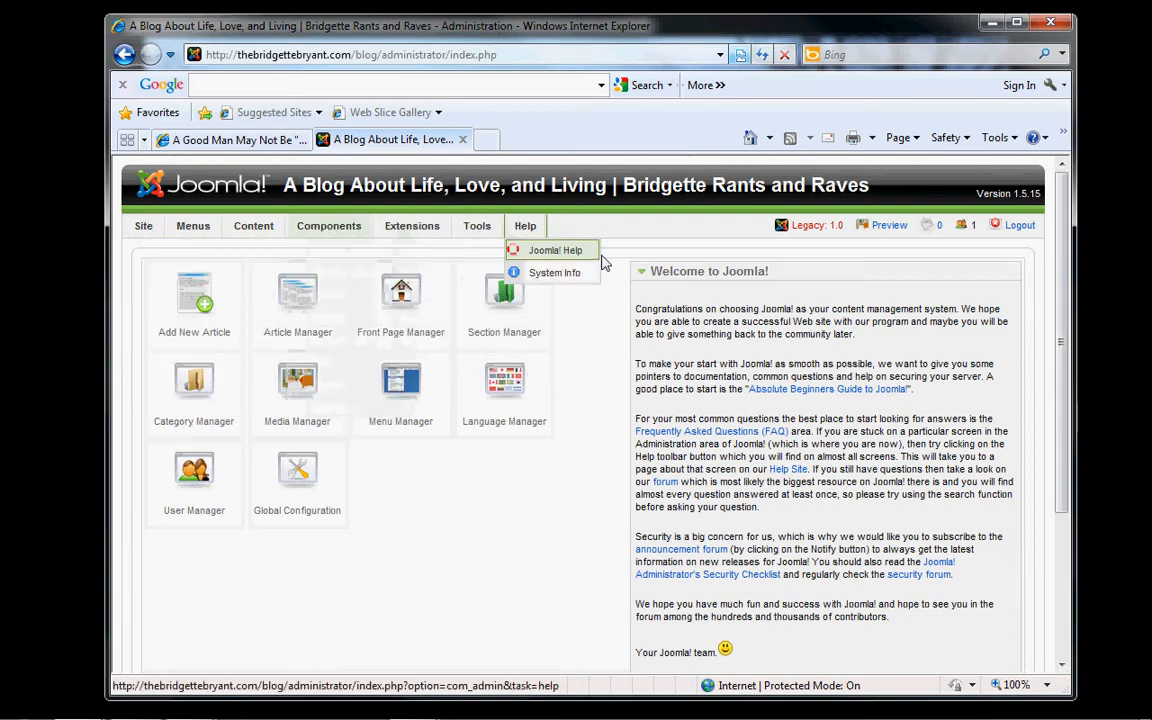
mouse_move(258, 232)
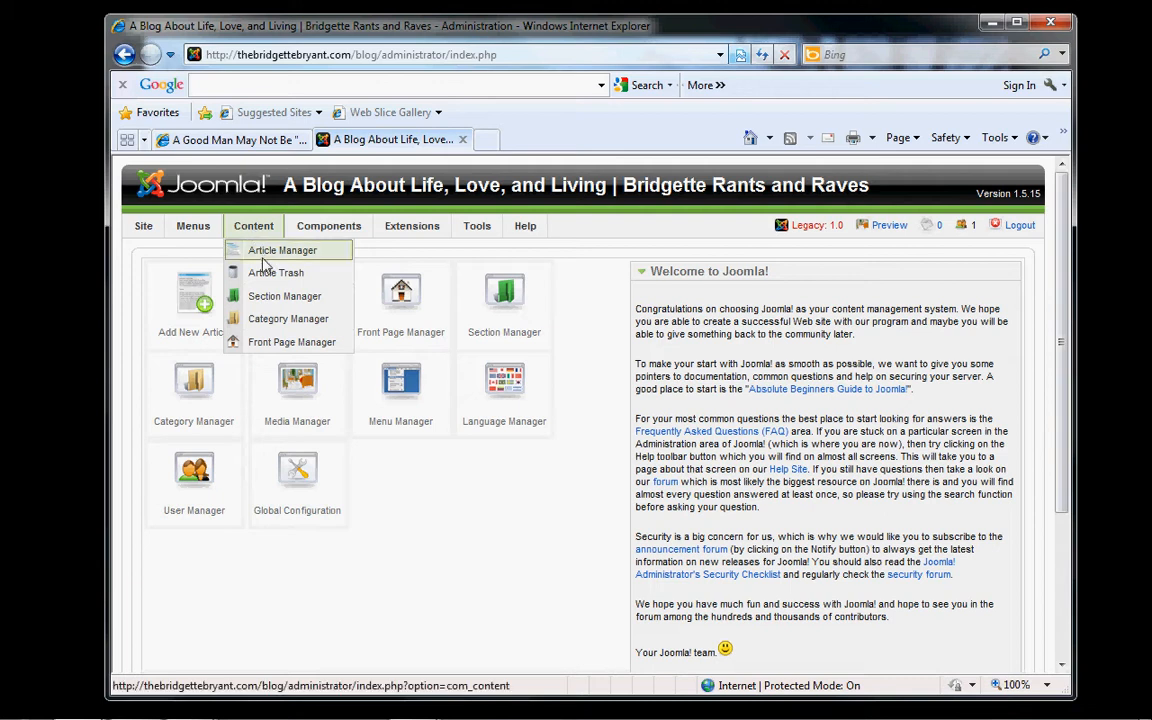
mouse_move(412, 232)
click(256, 259)
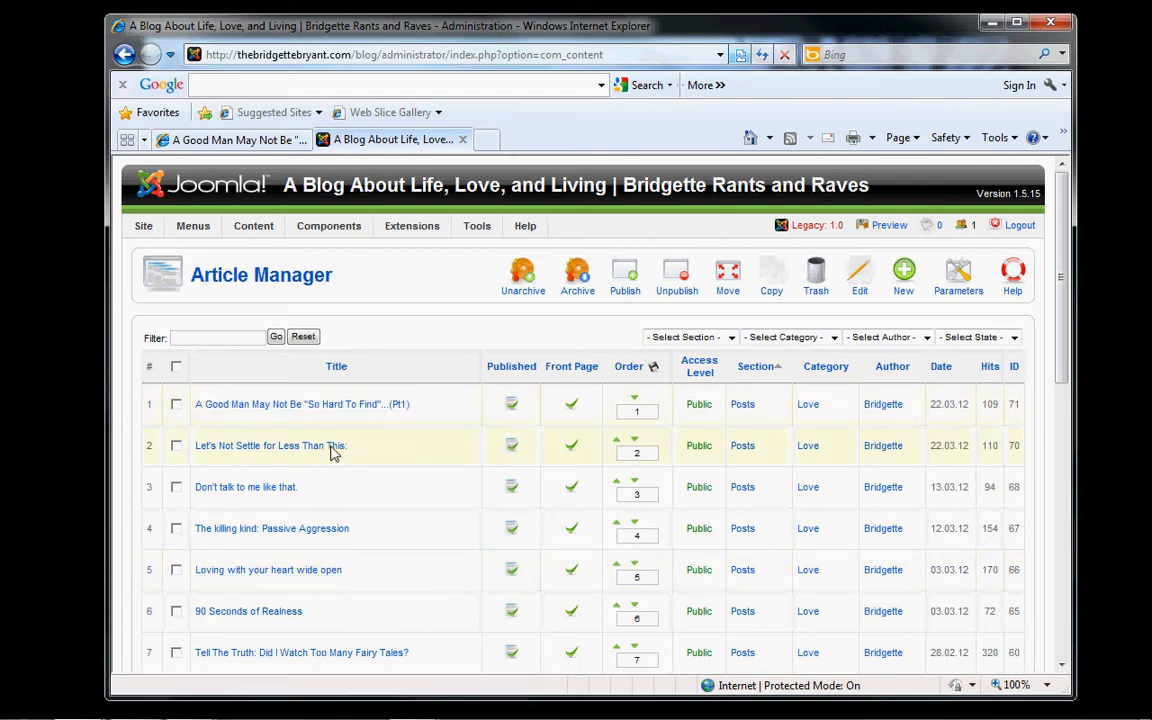
Step: Examine the article titles from "Let's Not Settle for Less Than This:" to "Loving with your heart wide open" in the list
drag(333, 452, 208, 457)
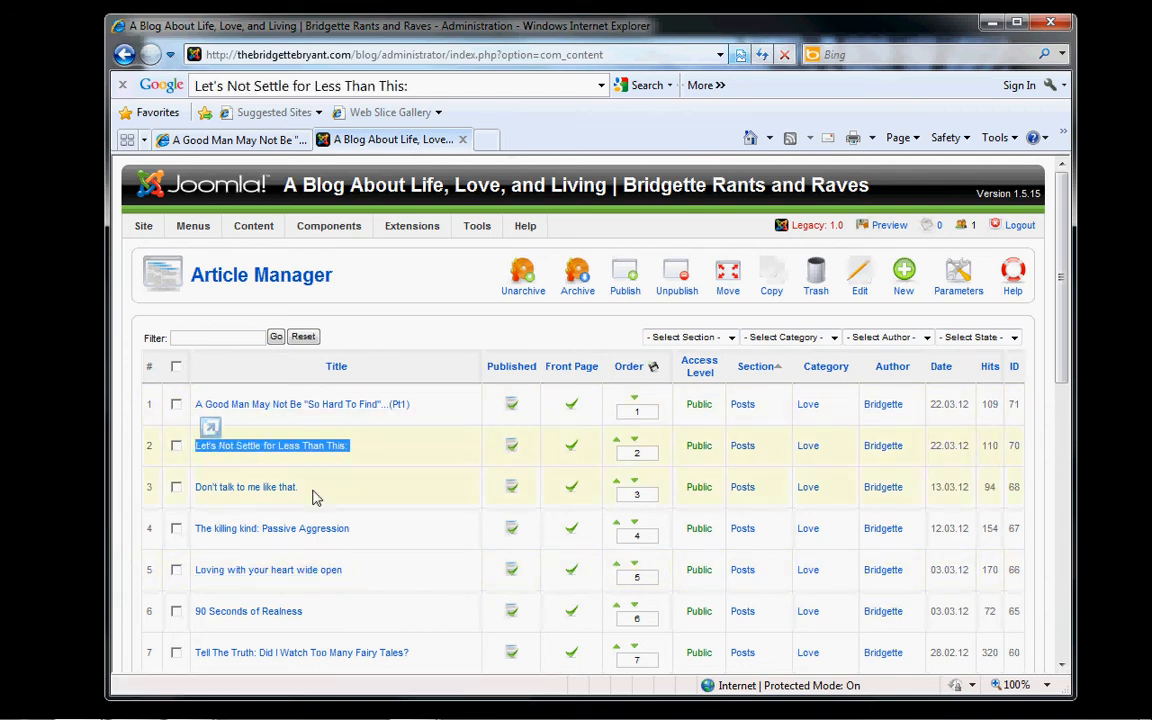
drag(303, 496, 206, 504)
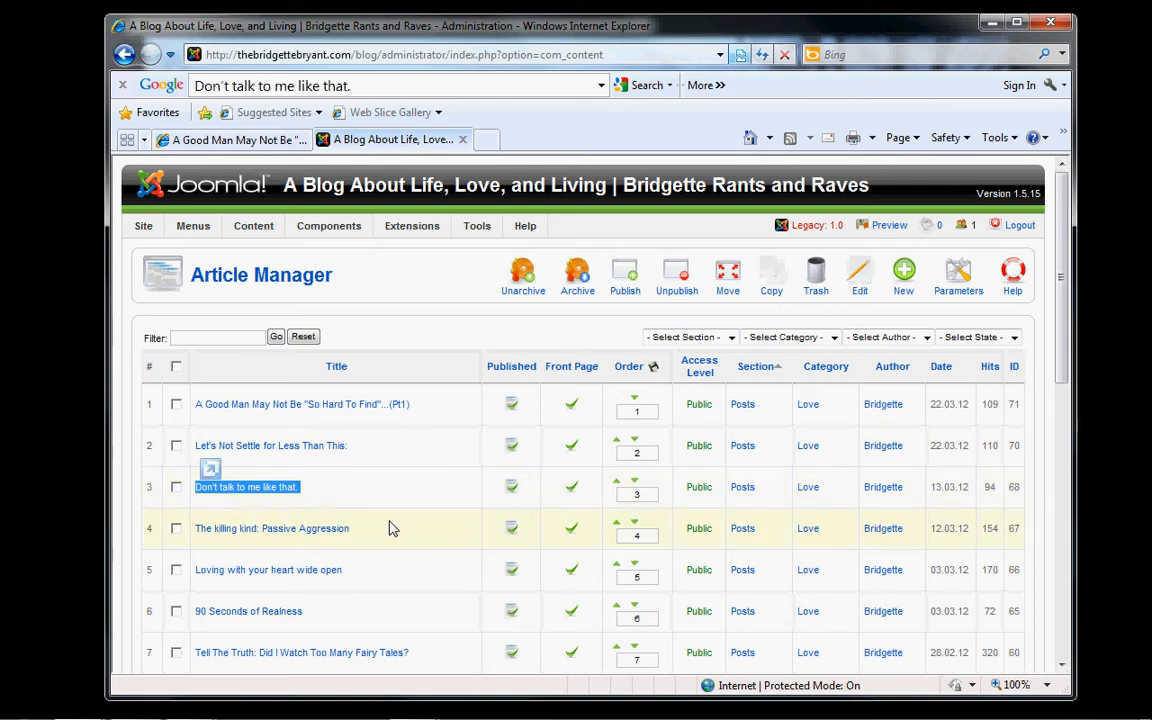
drag(370, 532, 237, 540)
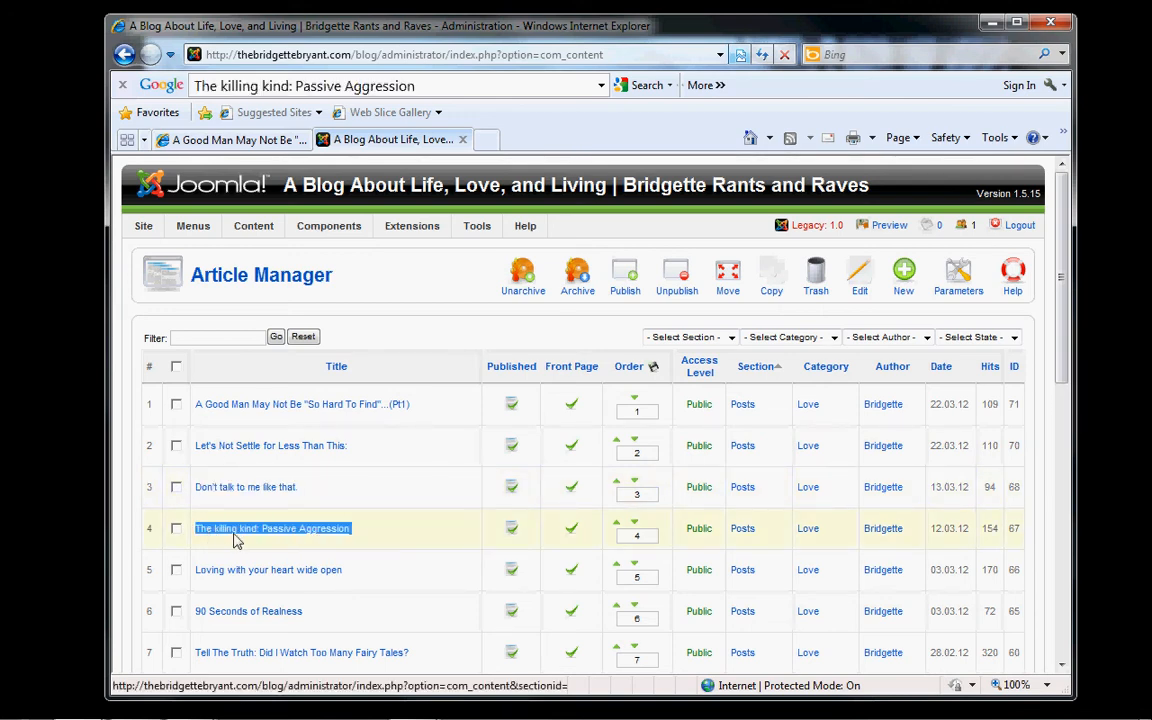
drag(348, 572, 204, 580)
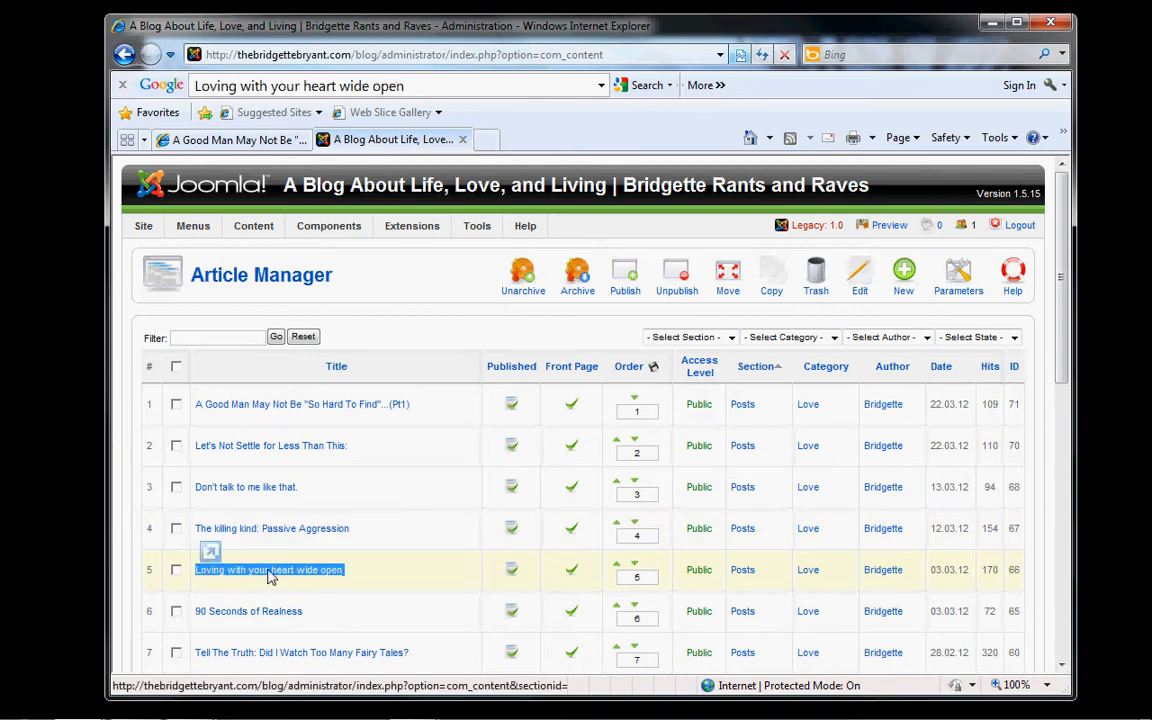
click(447, 369)
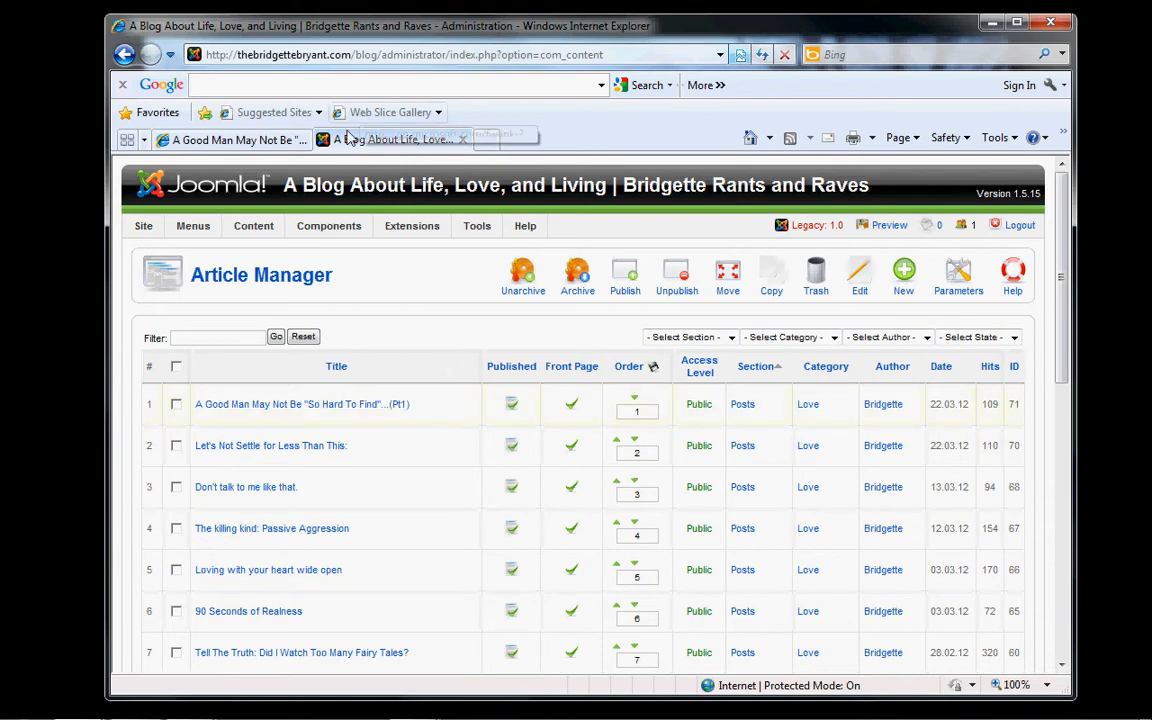
Step: Check the published "A Good Man May Not Be 'So Hard To Find'...(Pt1)" page, and open that article for editing at its body text
click(230, 139)
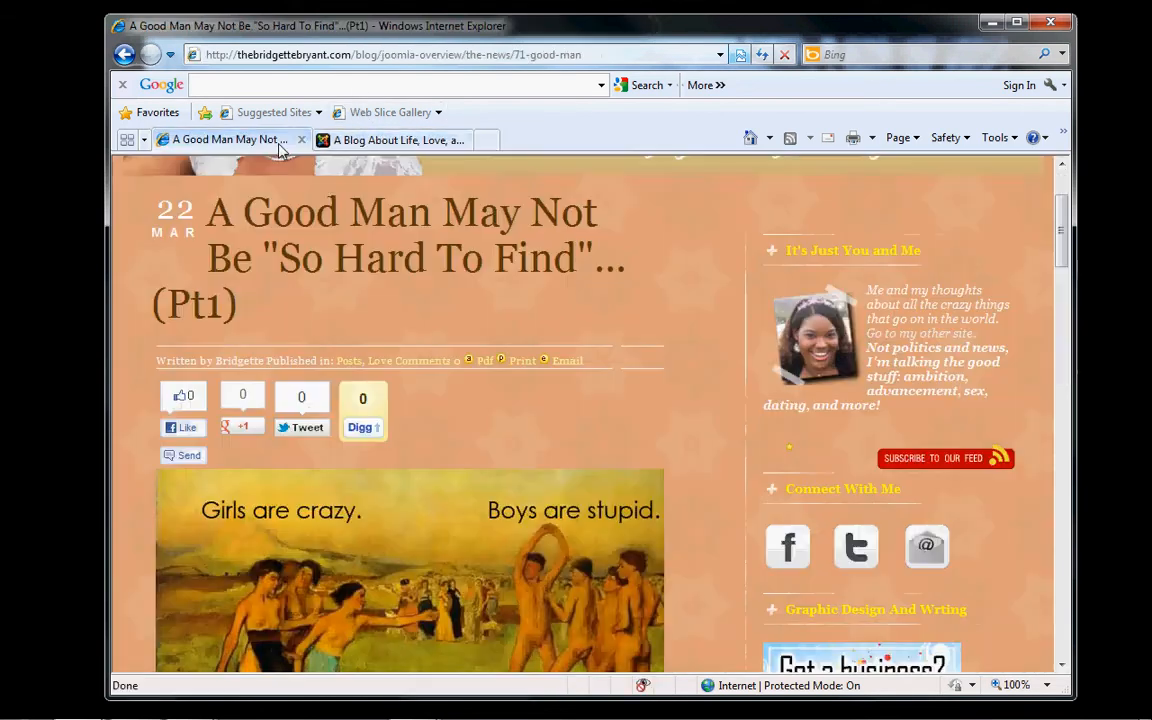
click(405, 140)
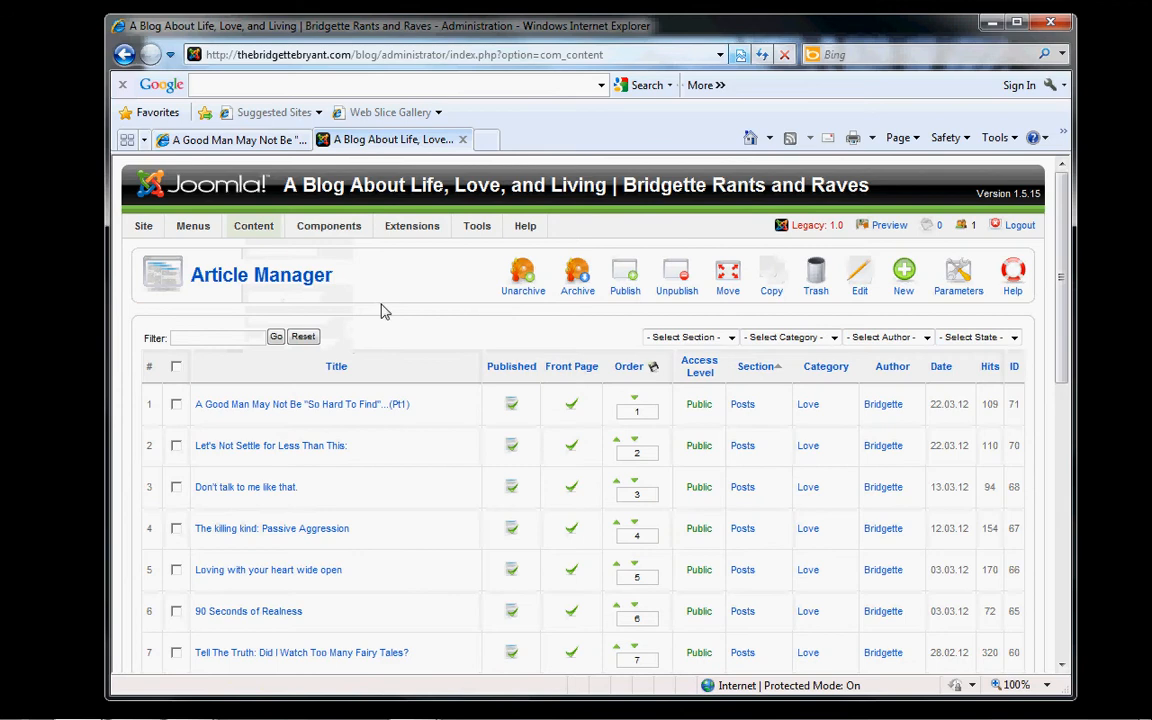
click(296, 406)
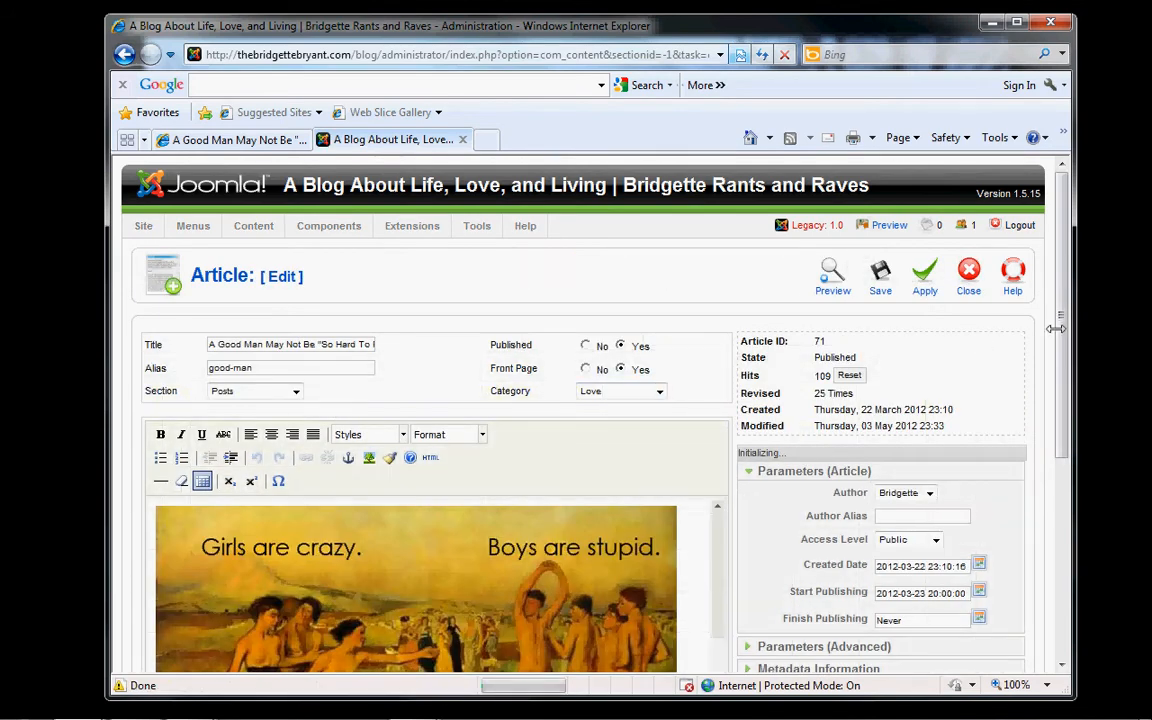
drag(1062, 320, 1068, 454)
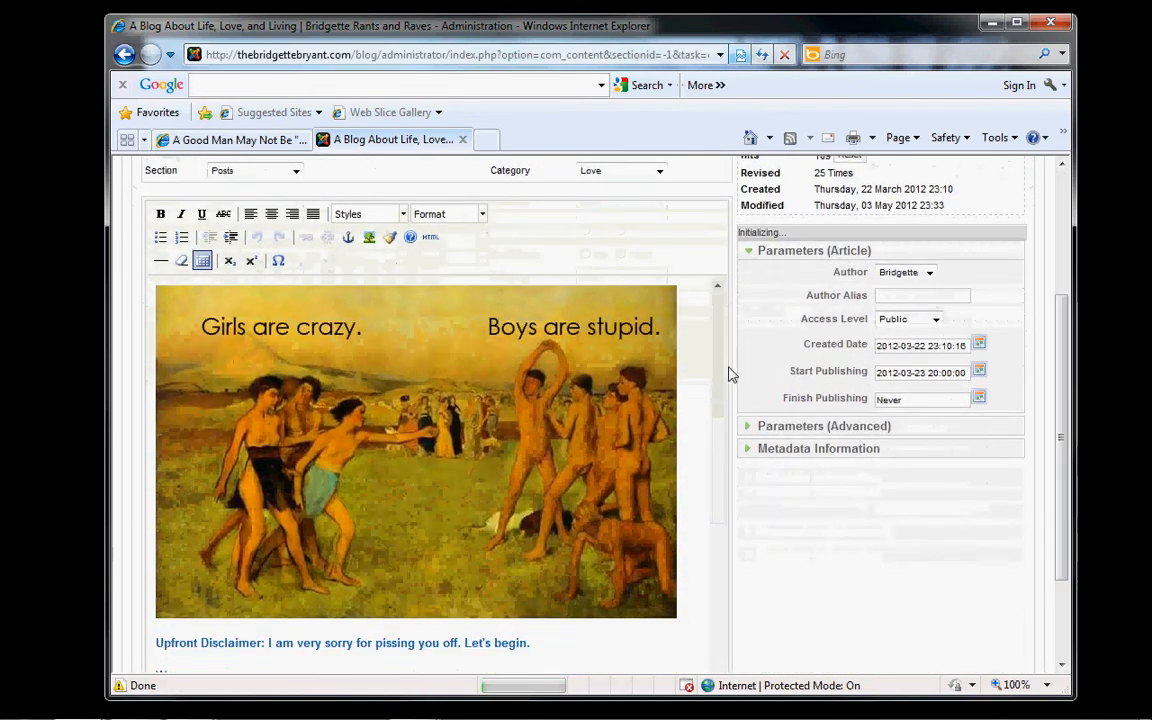
drag(720, 378, 728, 485)
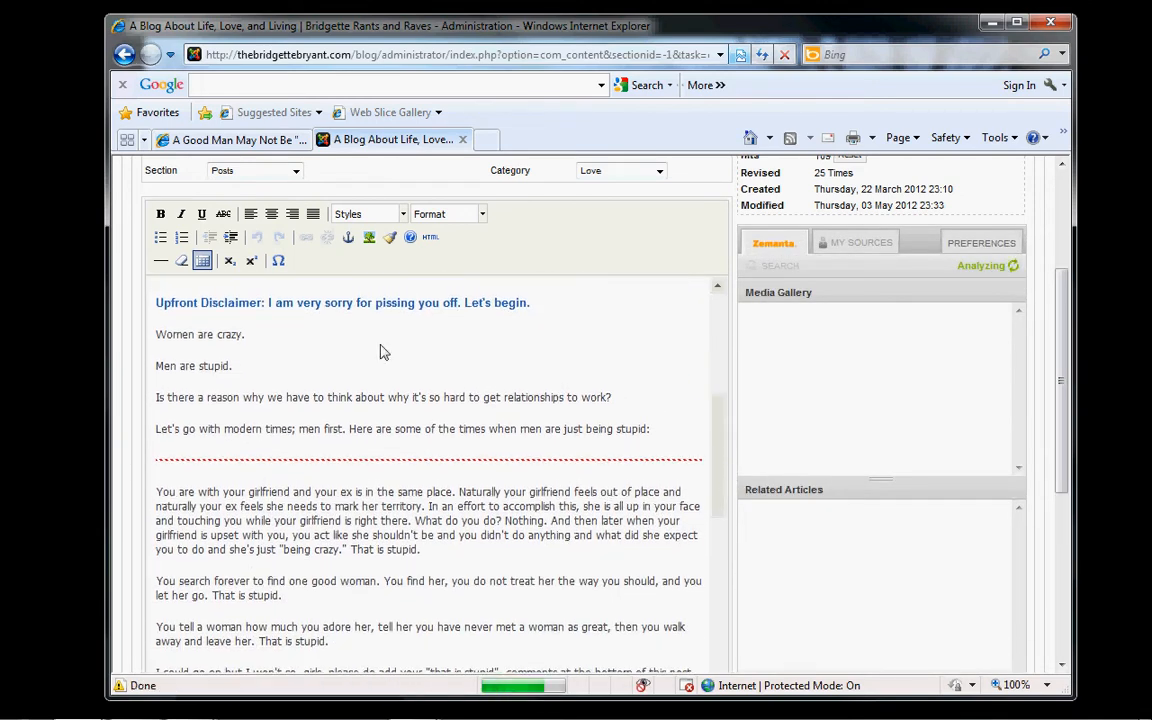
Step: Compare the published article's text below the picture with the same text in the article editor
click(243, 143)
drag(1064, 255, 1064, 350)
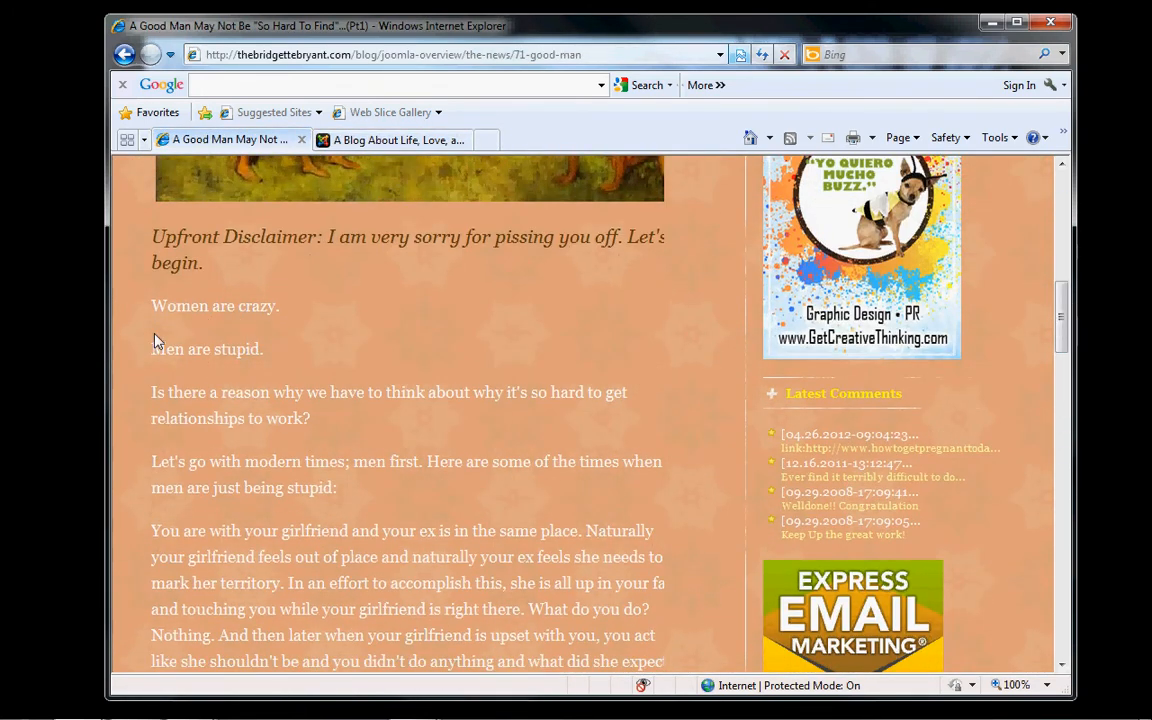
click(398, 140)
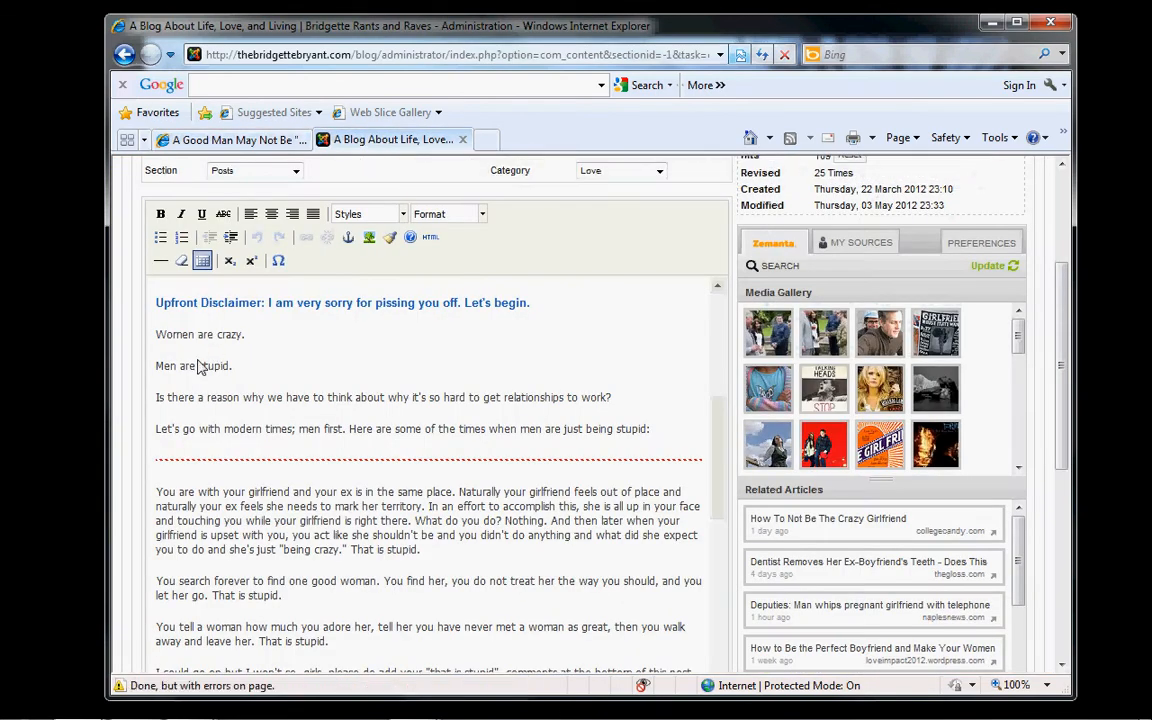
Step: Reword the two lines below the disclaimer heading to "Women are really crazy." and "Men are sometimes stupid."
drag(159, 307, 534, 302)
click(599, 320)
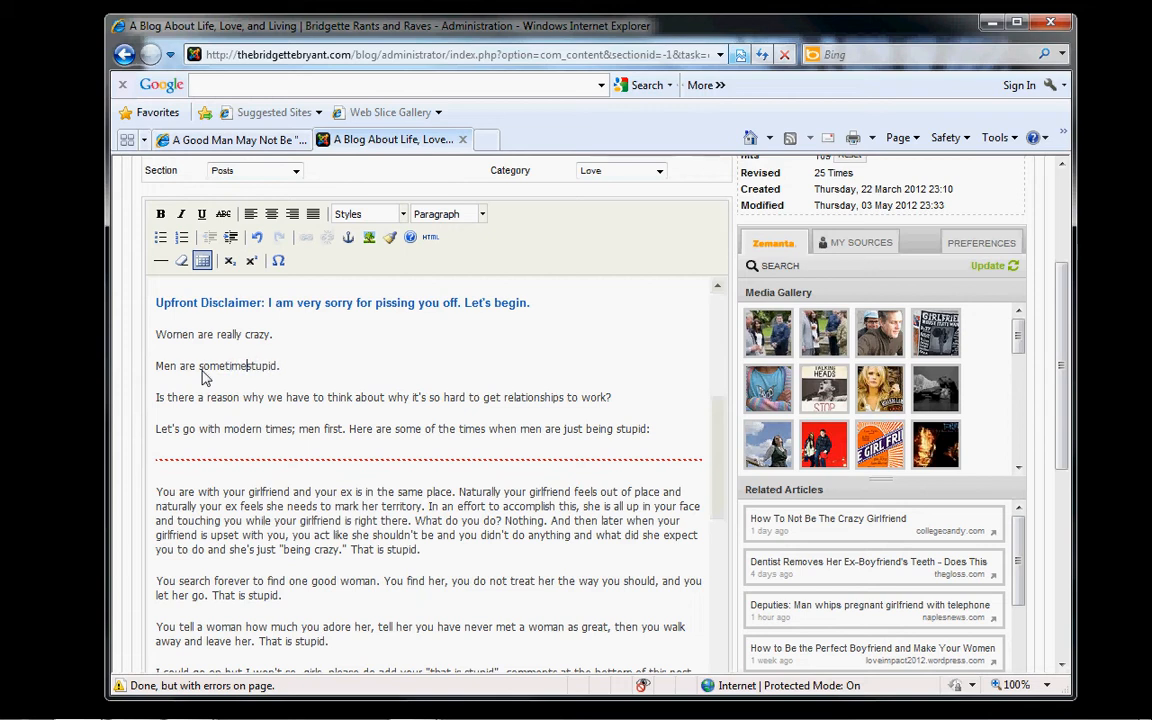
text(most of the time)
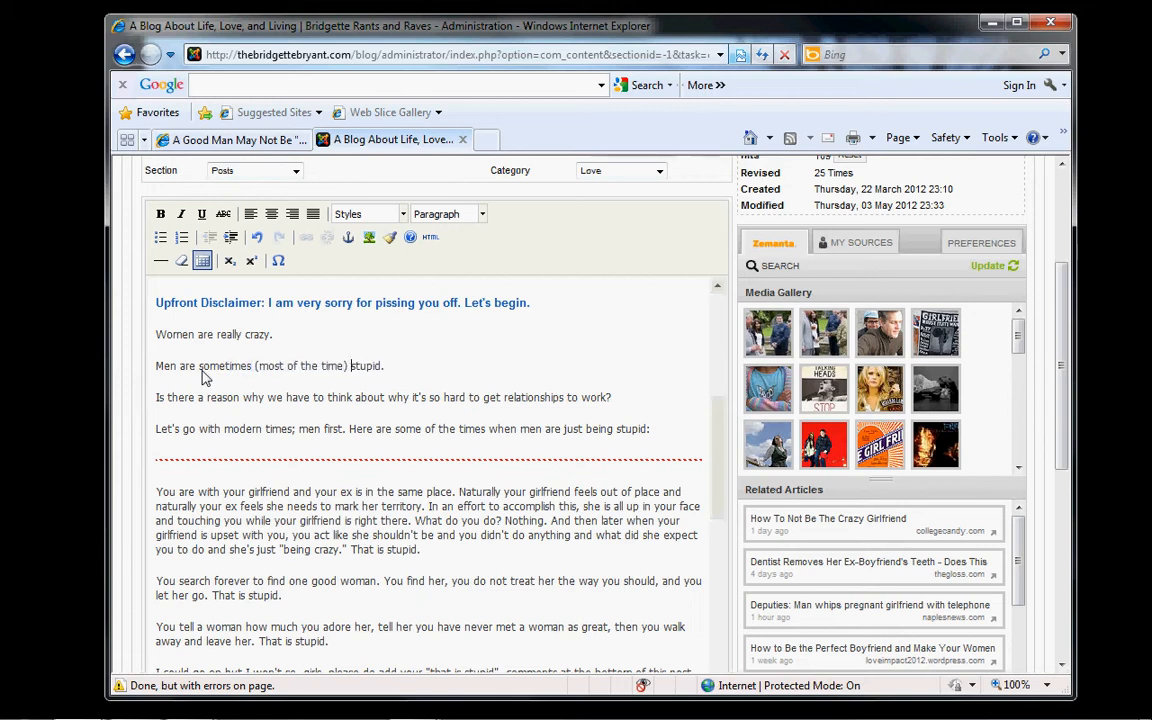
key(BackSpace)
key(BackSpace)
key(BackSpace)
key(BackSpace)
key(BackSpace)
key(BackSpace)
key(BackSpace)
key(BackSpace)
key(BackSpace)
key(BackSpace)
key(BackSpace)
key(BackSpace)
key(BackSpace)
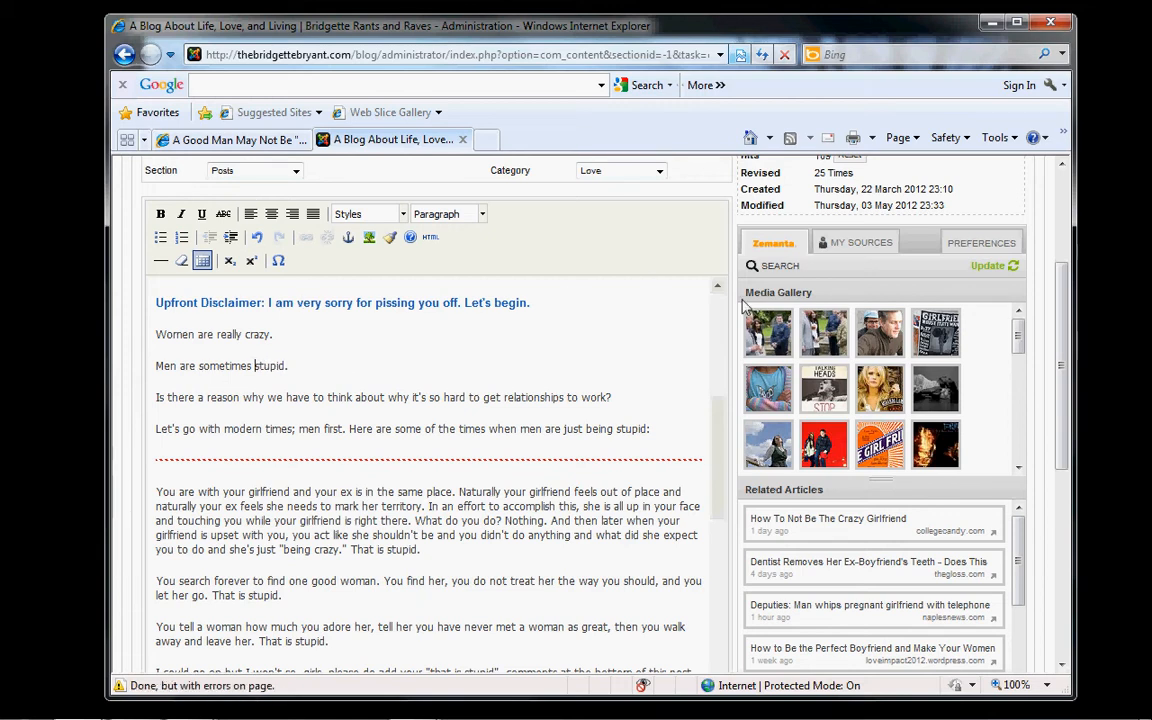
Step: Save the article changes while keeping it open for editing, and check the notices above the form
scroll(742, 305, up, 3)
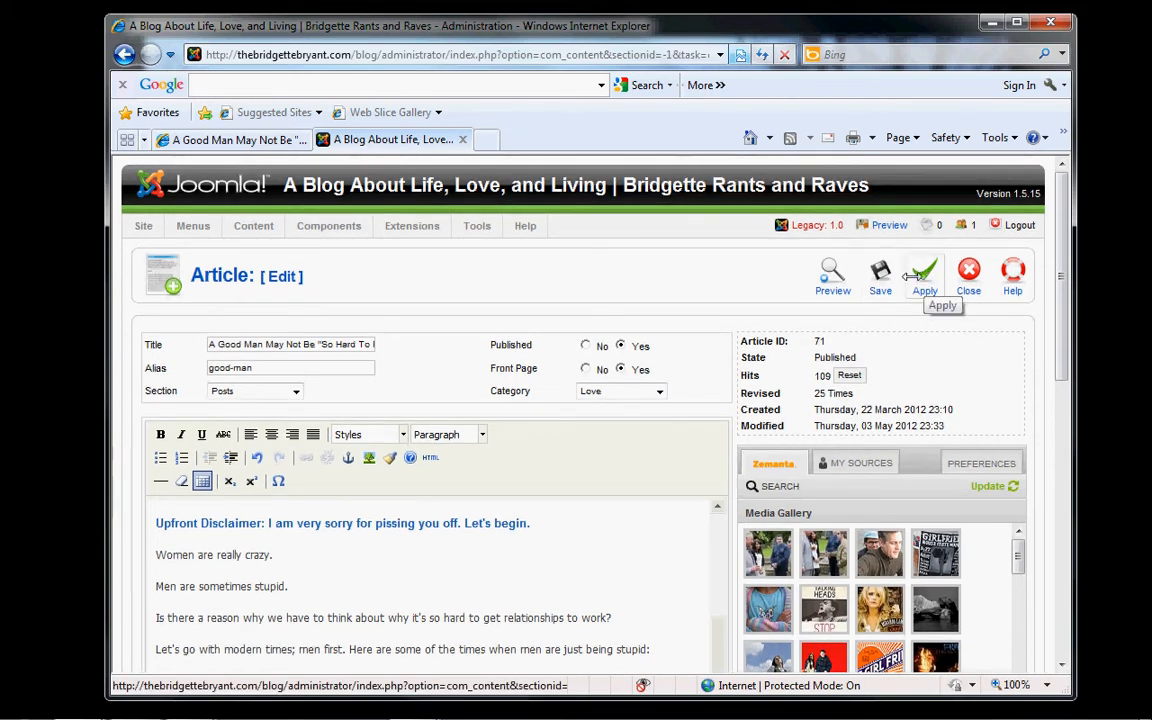
click(912, 276)
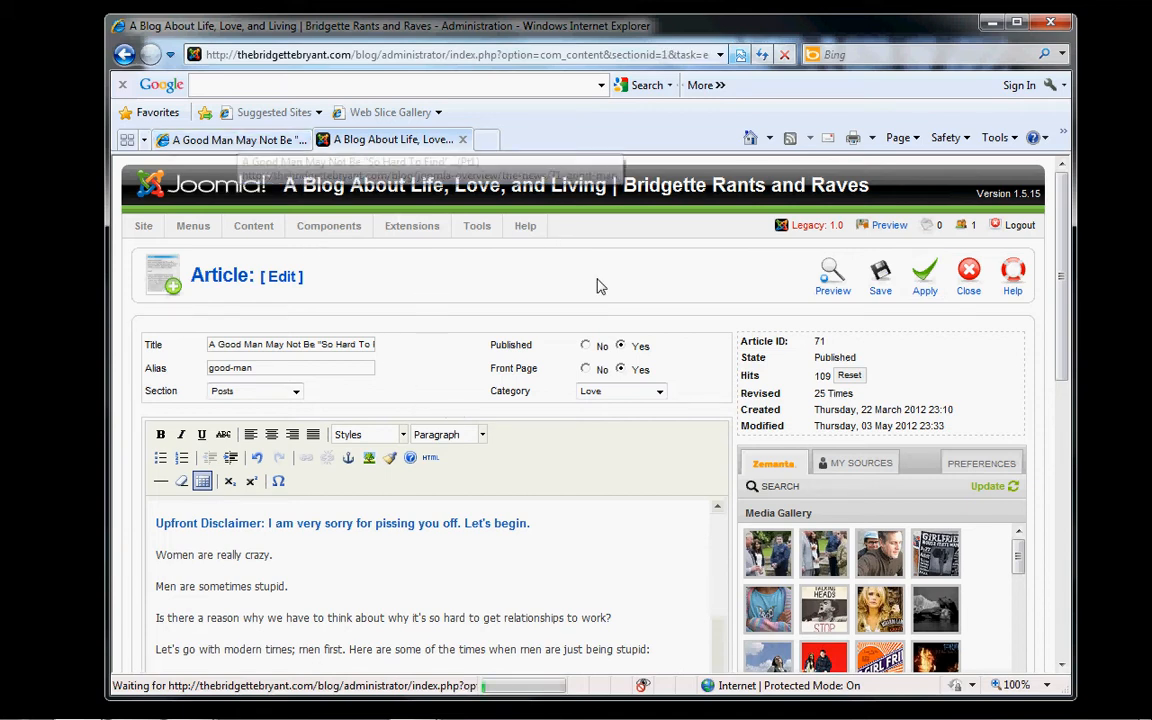
click(925, 280)
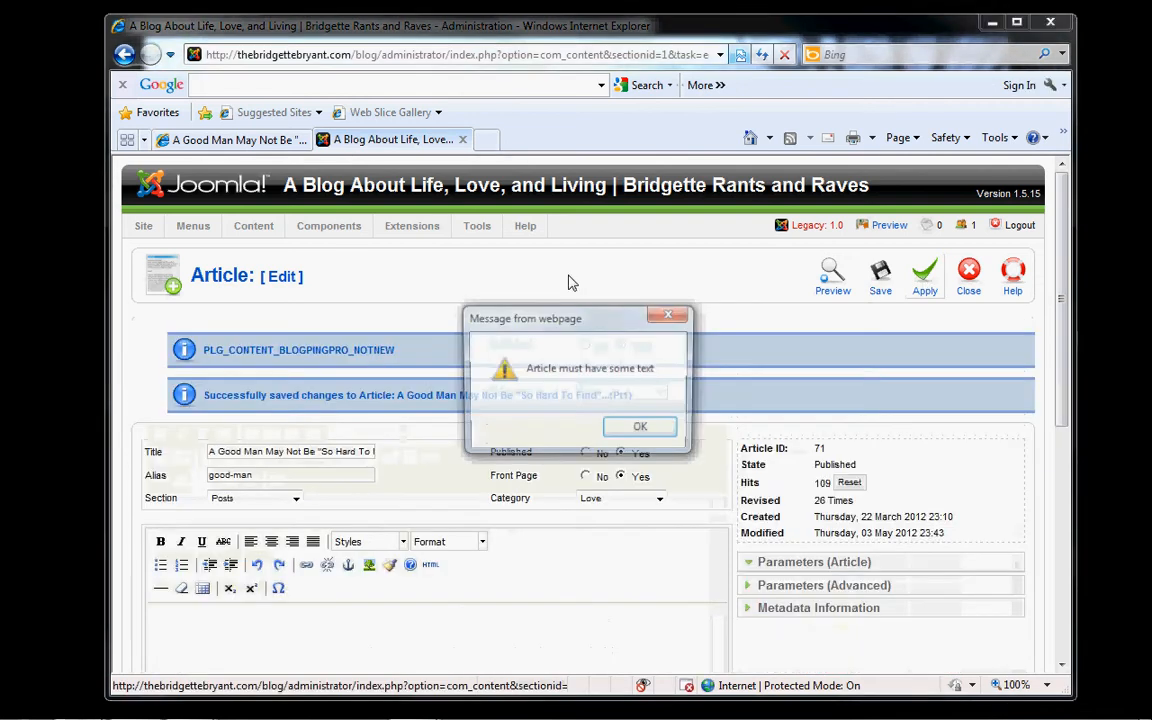
click(656, 429)
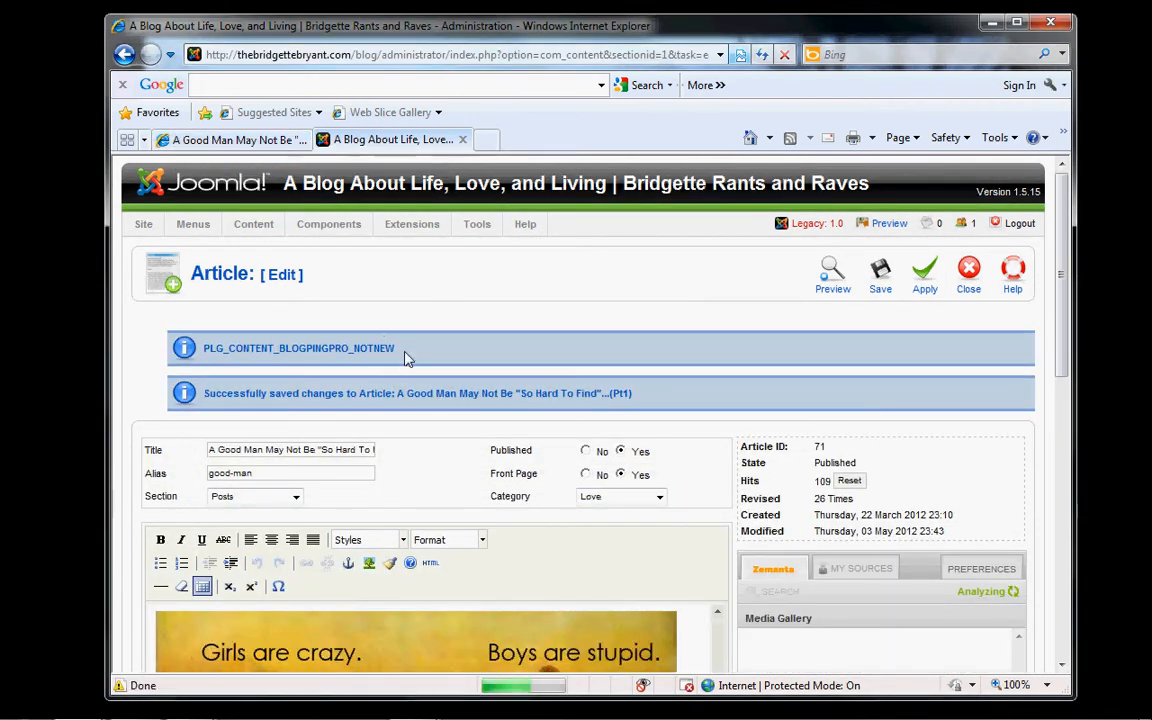
drag(400, 350, 197, 360)
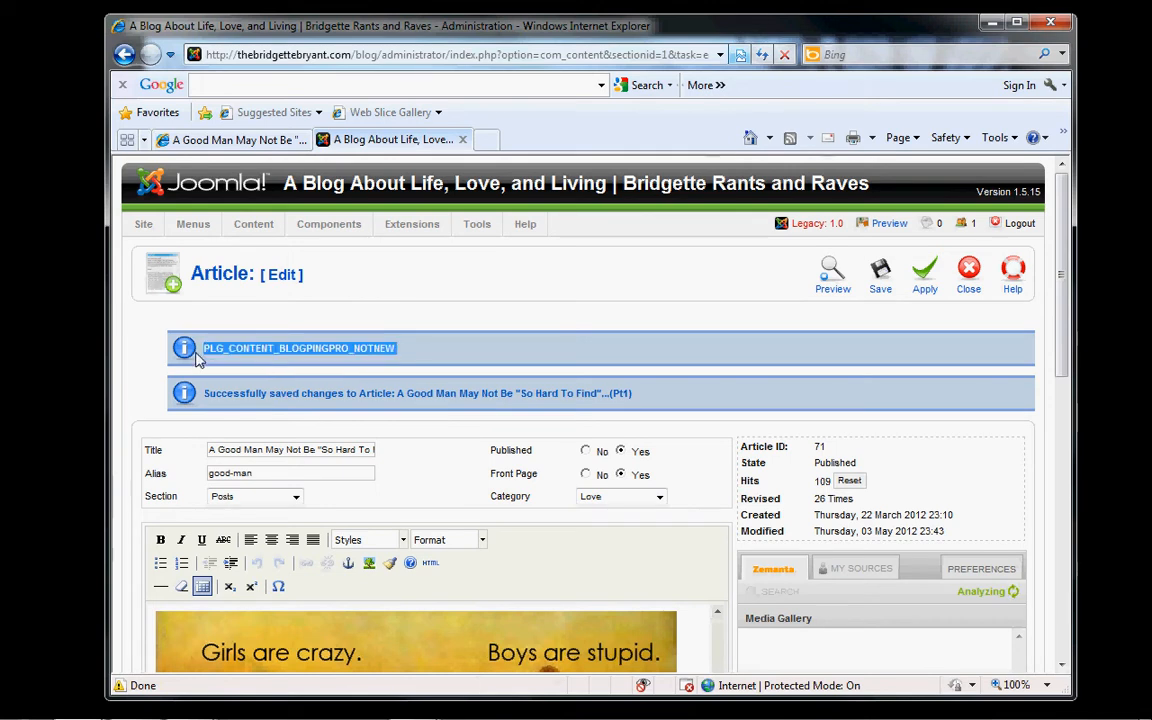
click(432, 361)
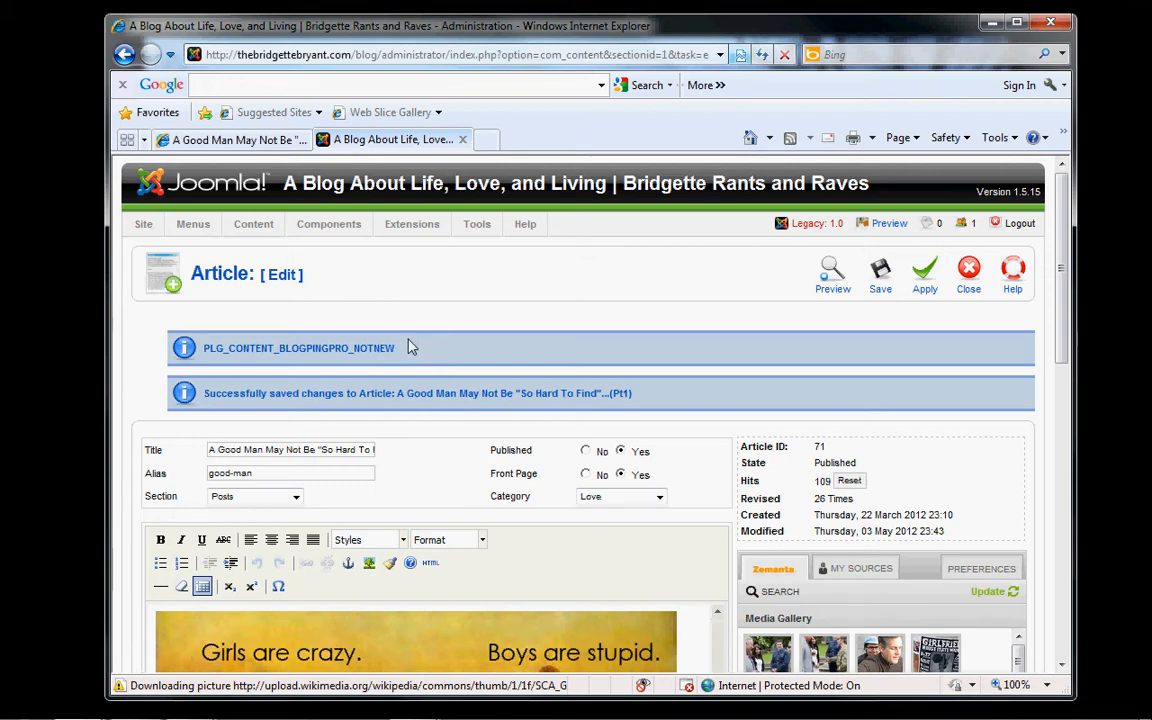
Step: Reload the published article page and check the reworded lines below the picture
click(226, 142)
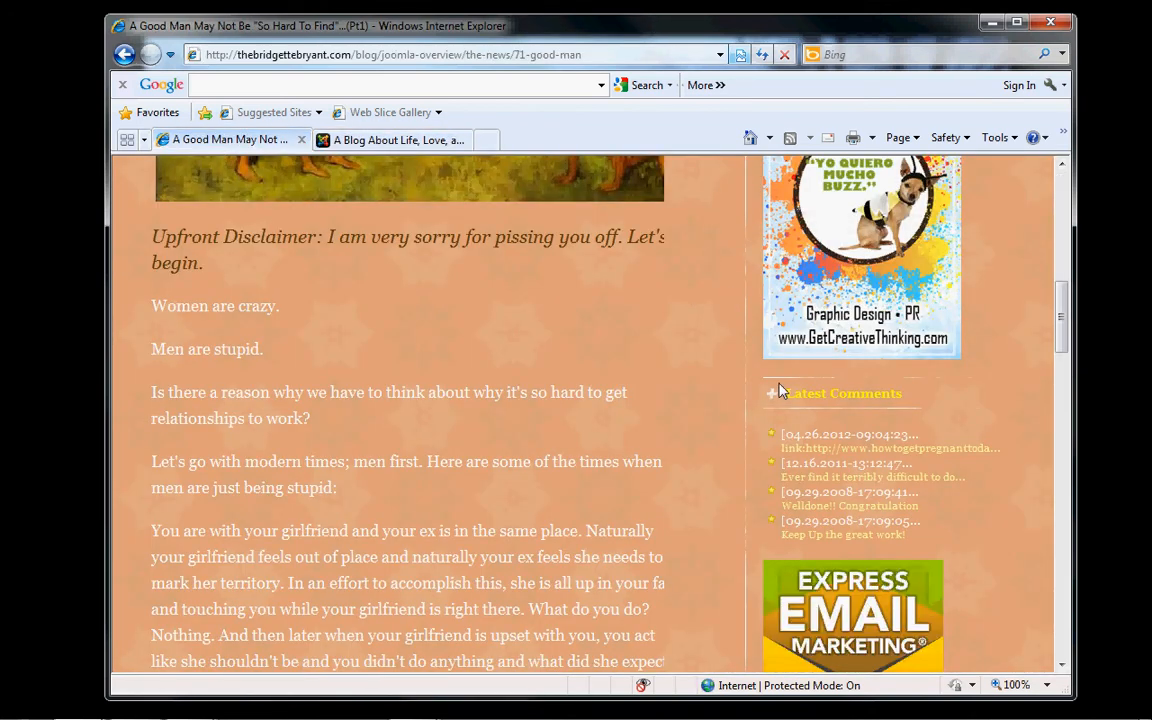
drag(1060, 327, 1054, 245)
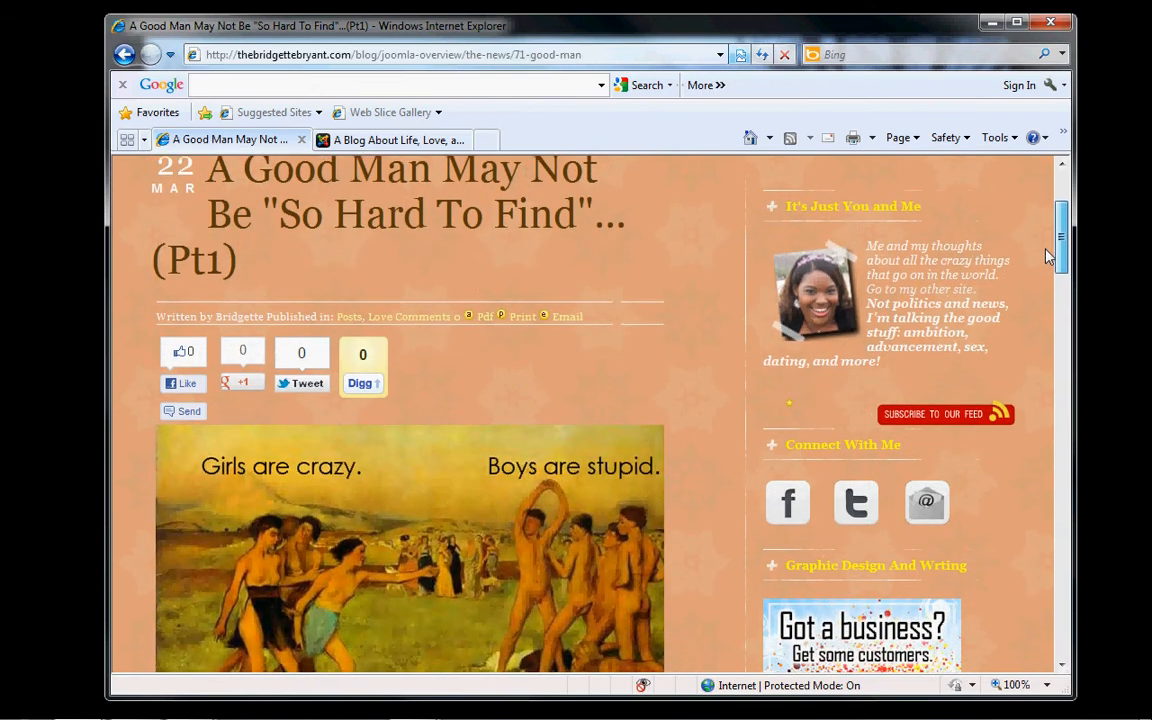
click(762, 57)
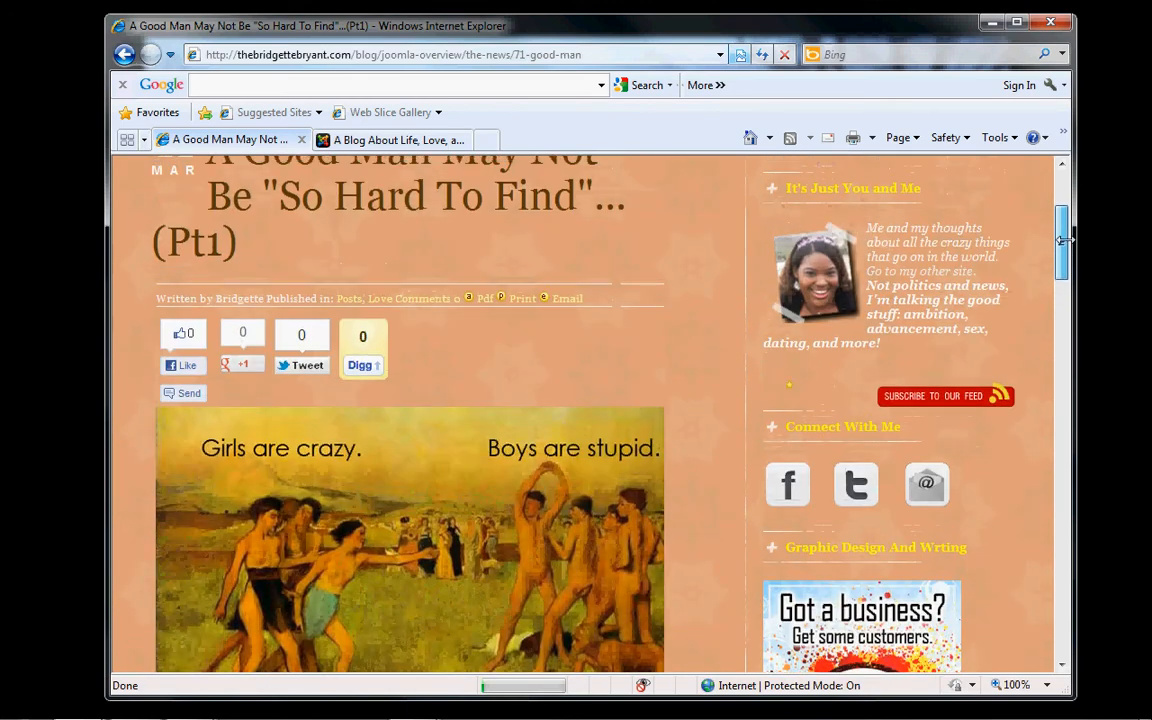
drag(1063, 240, 1062, 302)
mouse_move(160, 390)
mouse_down()
mouse_move(321, 393)
mouse_move(391, 427)
mouse_move(185, 430)
mouse_move(158, 382)
mouse_up()
click(473, 419)
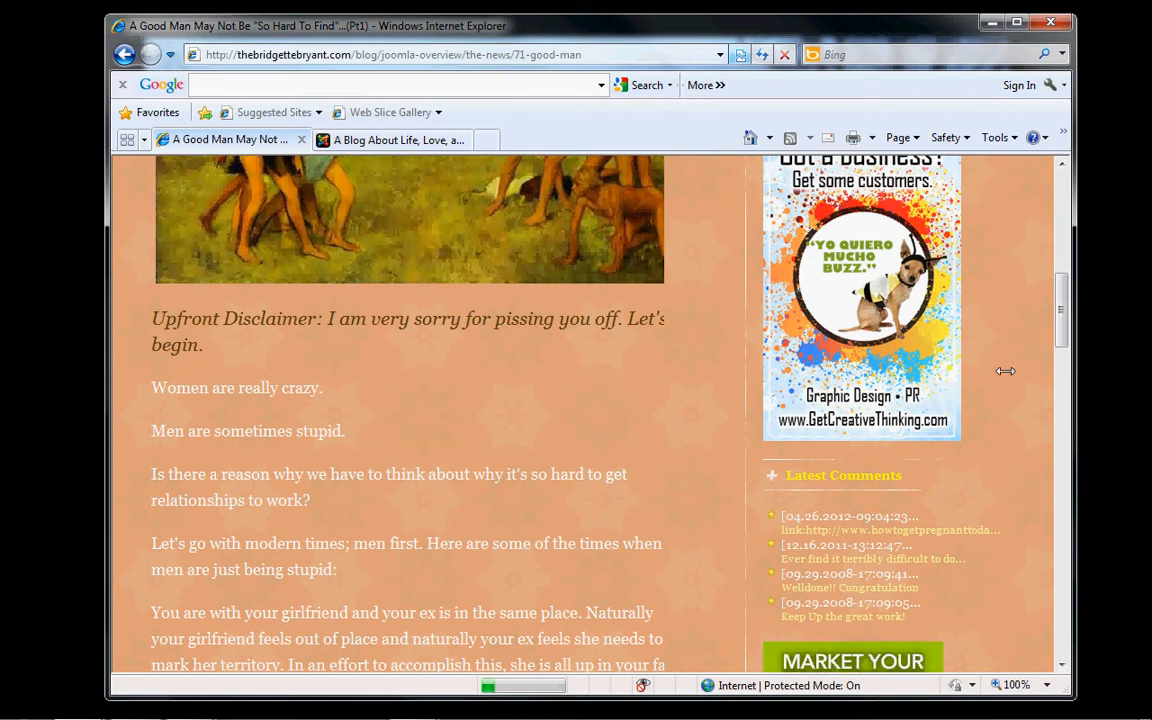
Step: Return to the article editor, place the cursor before the "Upfront Disclaimer" heading and open the image insertion dialog
drag(1059, 330, 1041, 465)
click(395, 140)
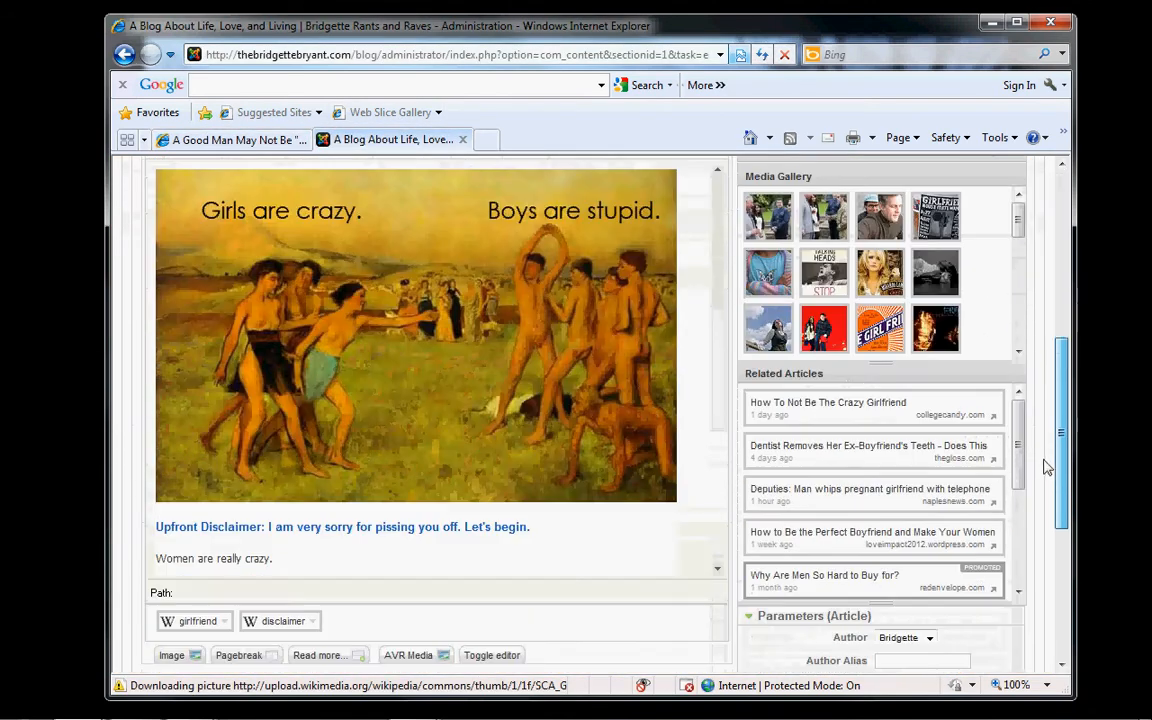
drag(724, 287, 583, 366)
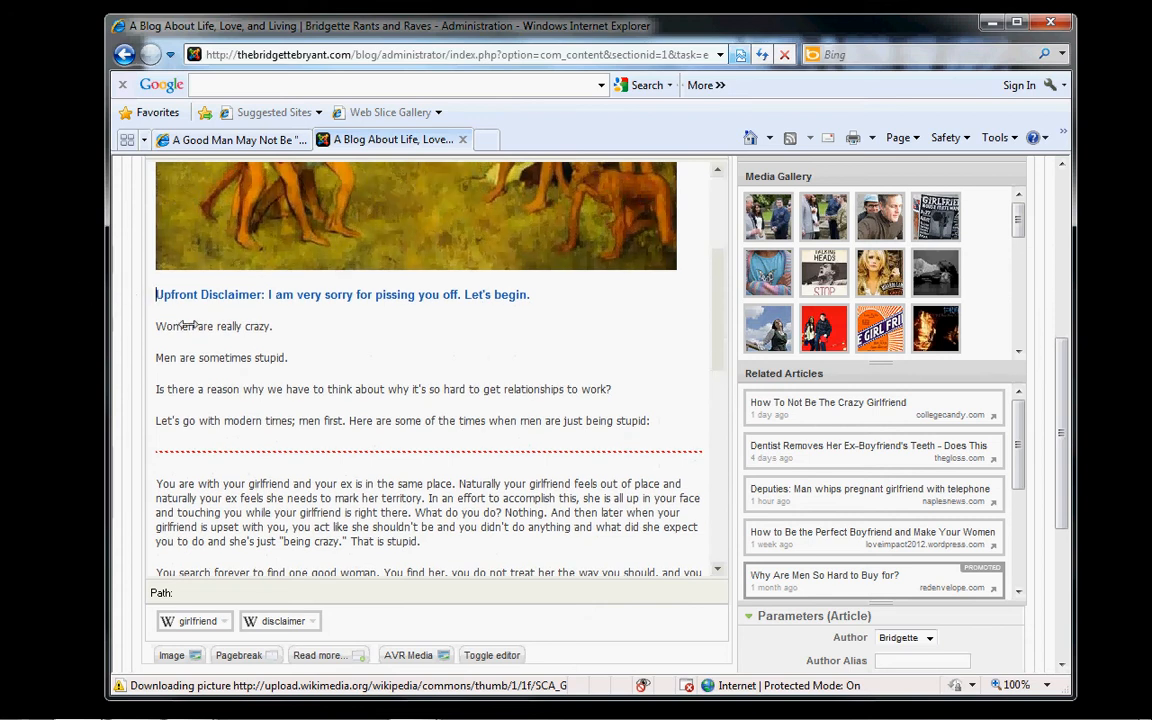
click(180, 655)
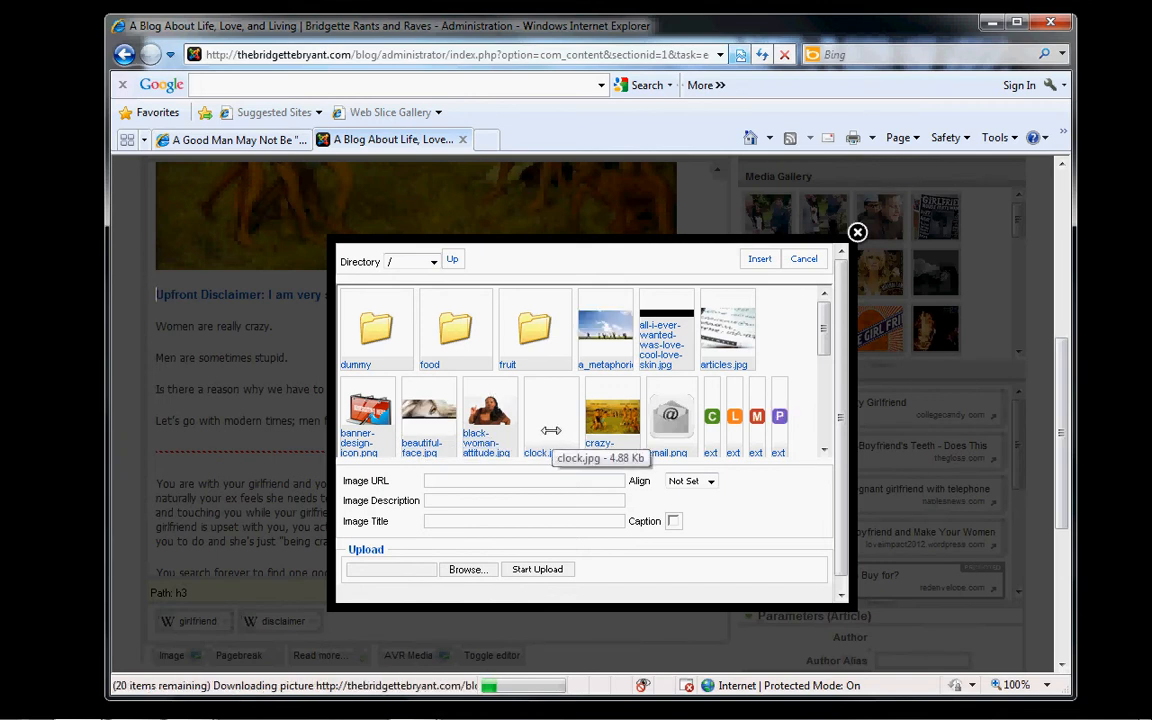
Step: Choose beautiful-face.jpg from the Cool Images folder in CreativeThinking as the file to upload
click(465, 569)
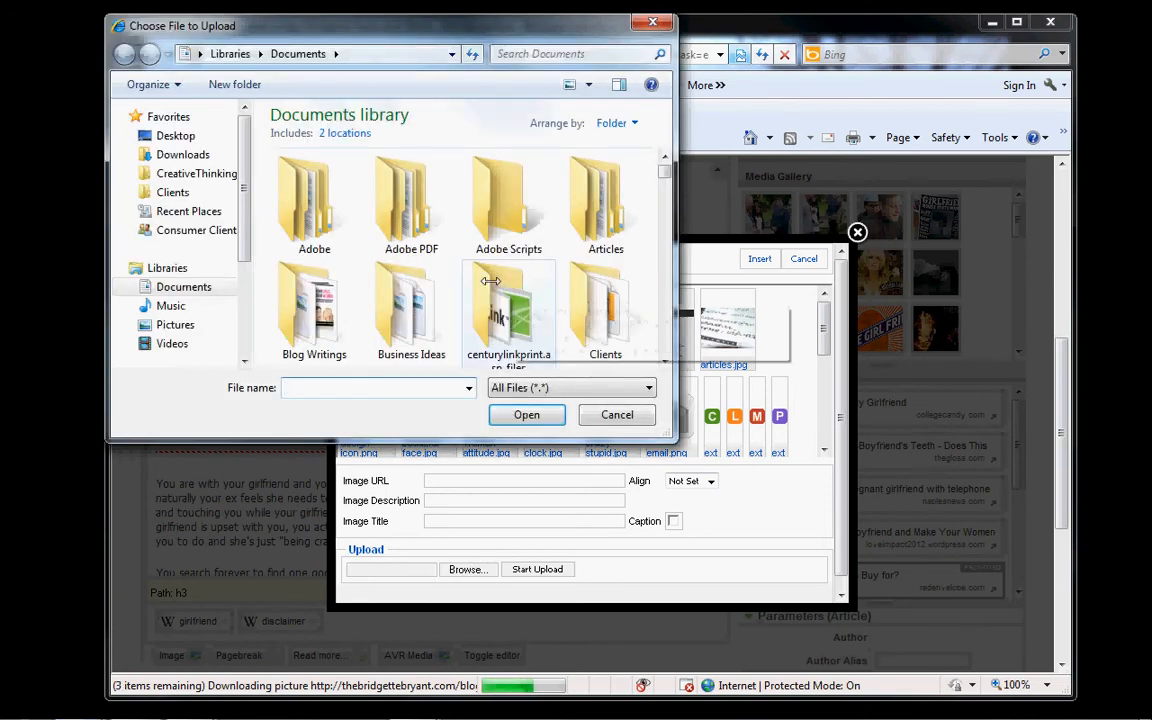
click(200, 173)
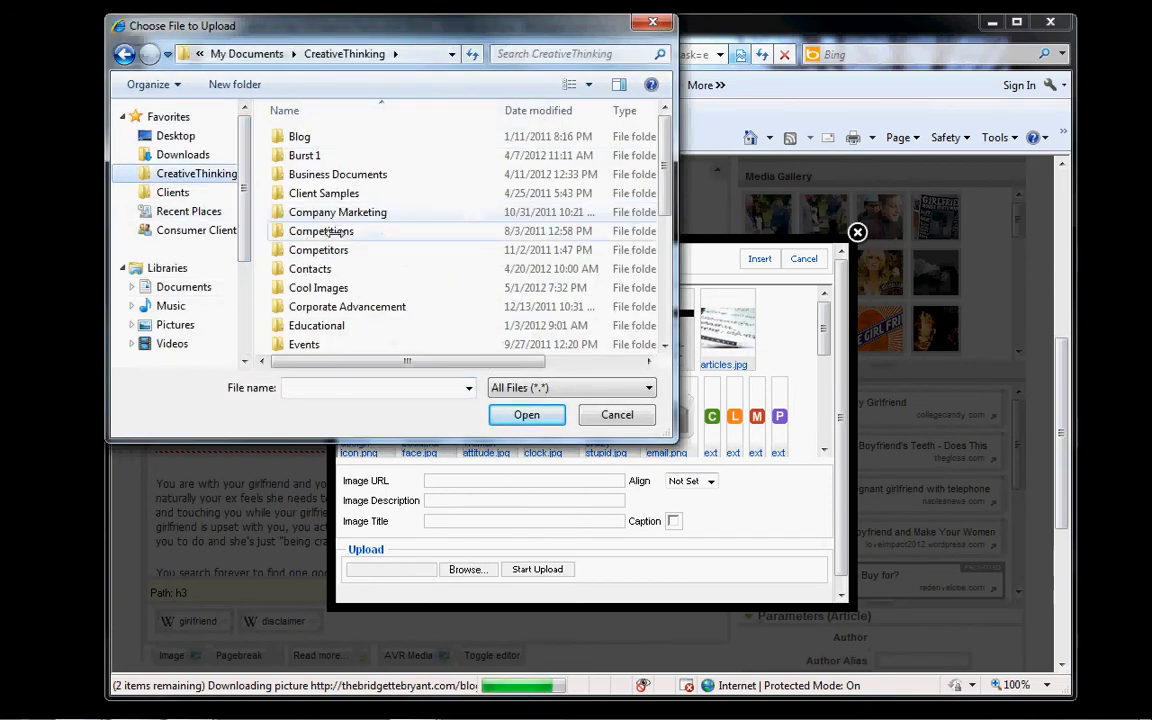
double_click(318, 288)
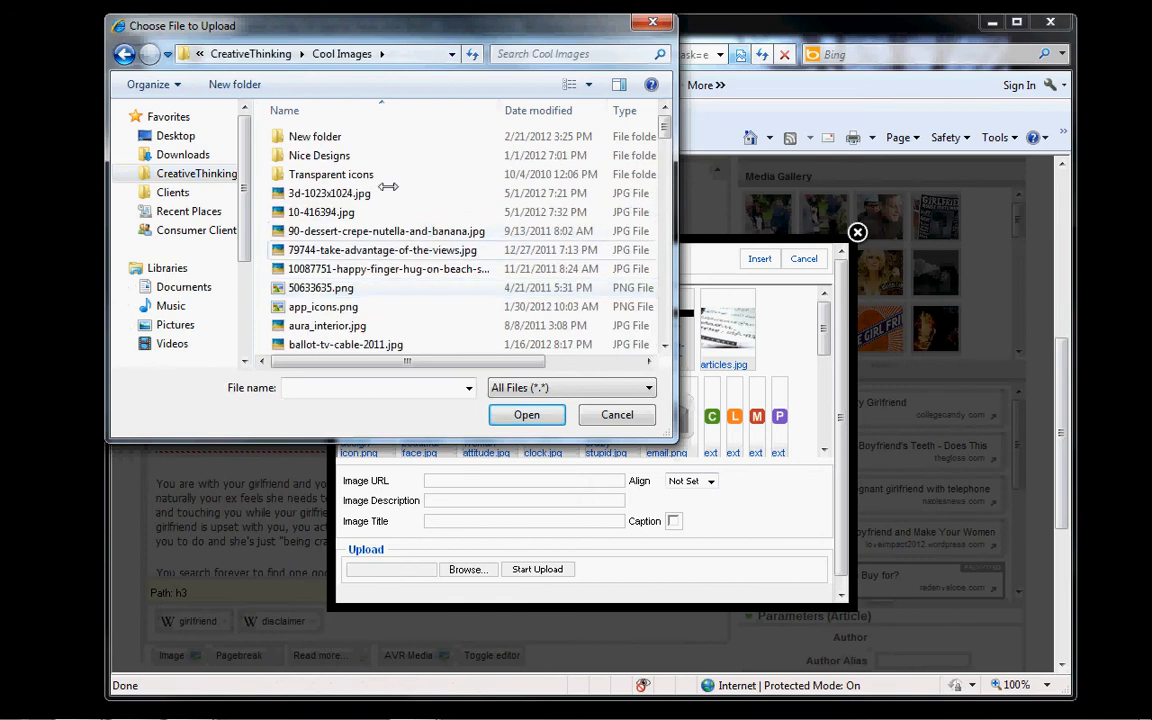
click(588, 84)
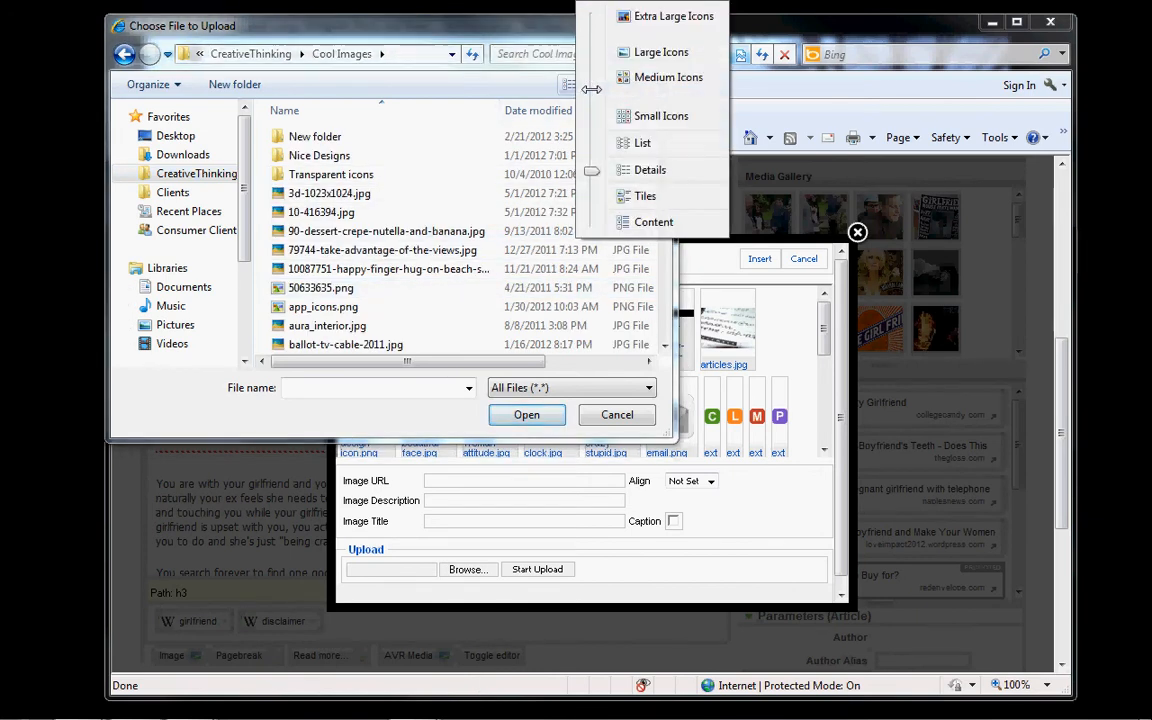
click(655, 115)
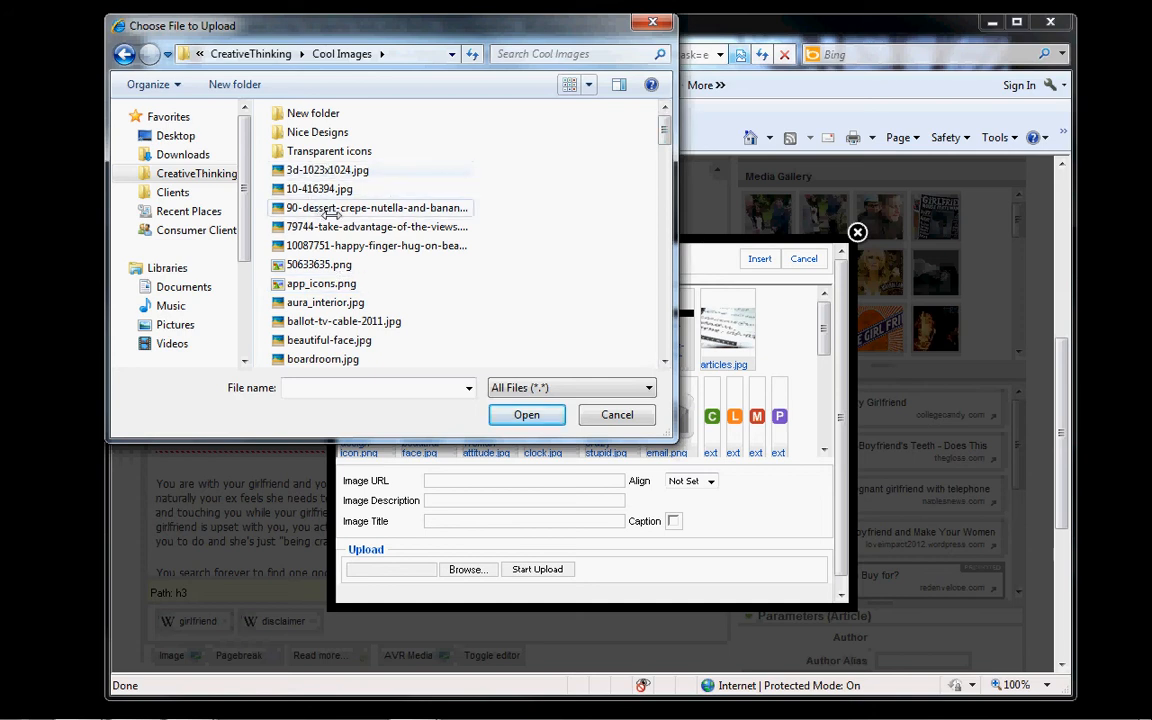
click(329, 340)
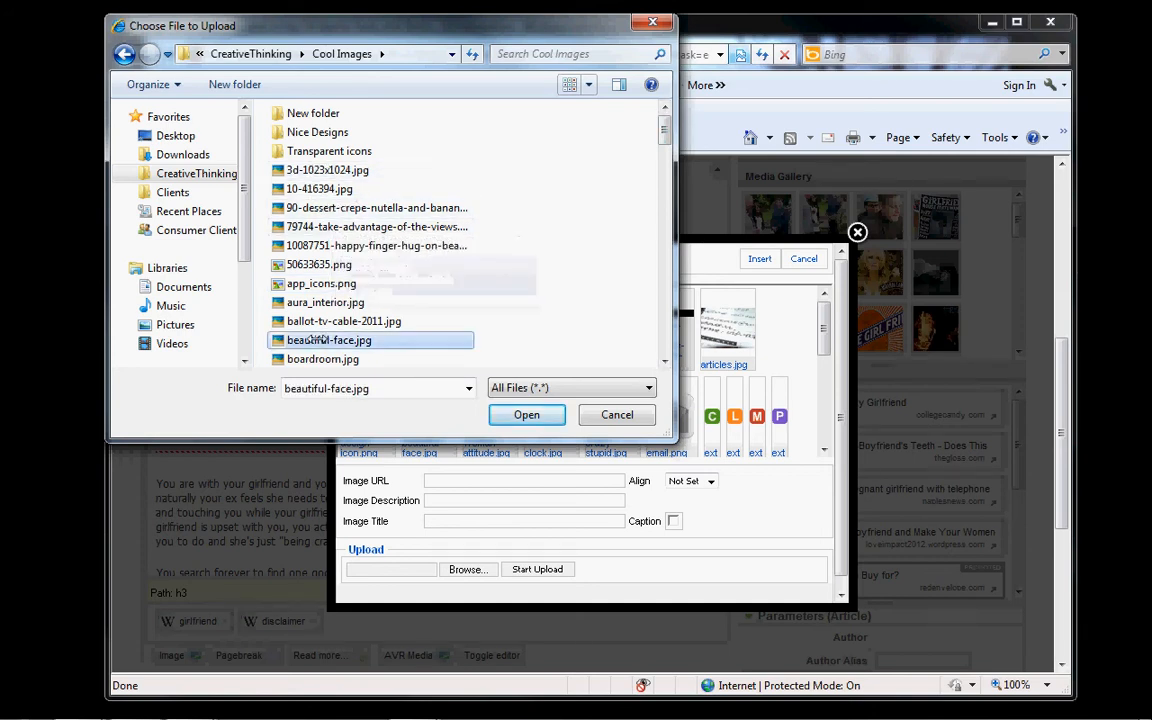
click(527, 414)
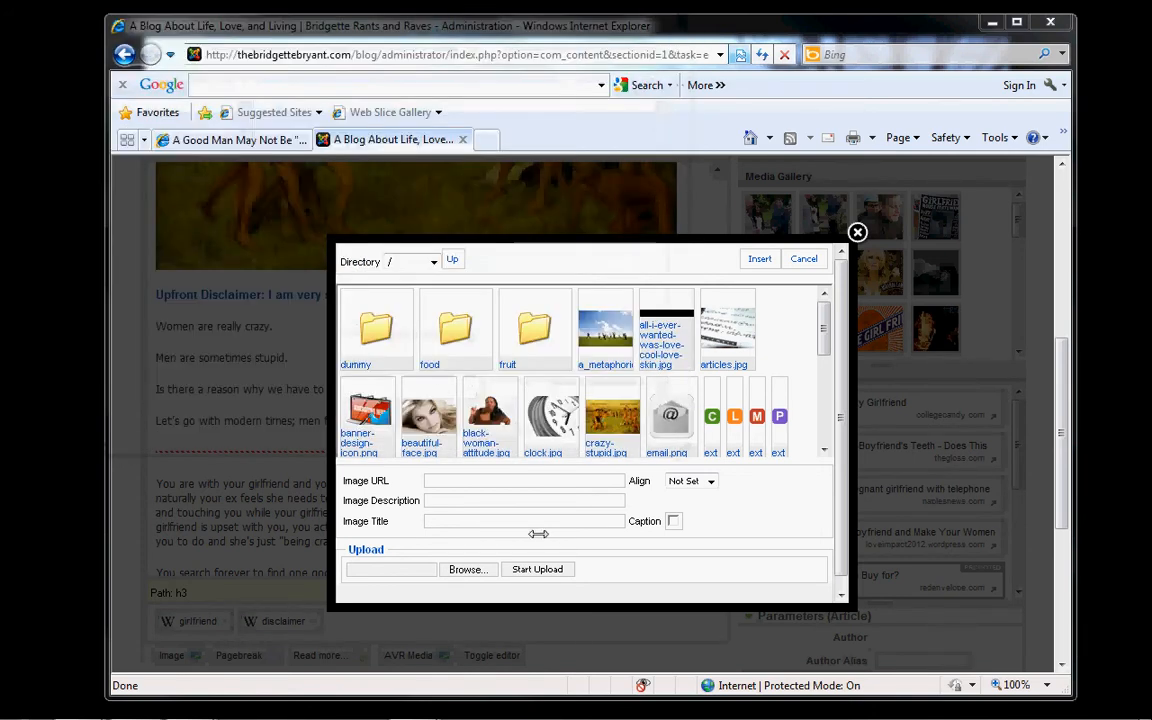
Step: Choose branding-image-logo-delaware.jpg from the Cool Images folder in CreativeThinking and upload it to the site's images
click(463, 569)
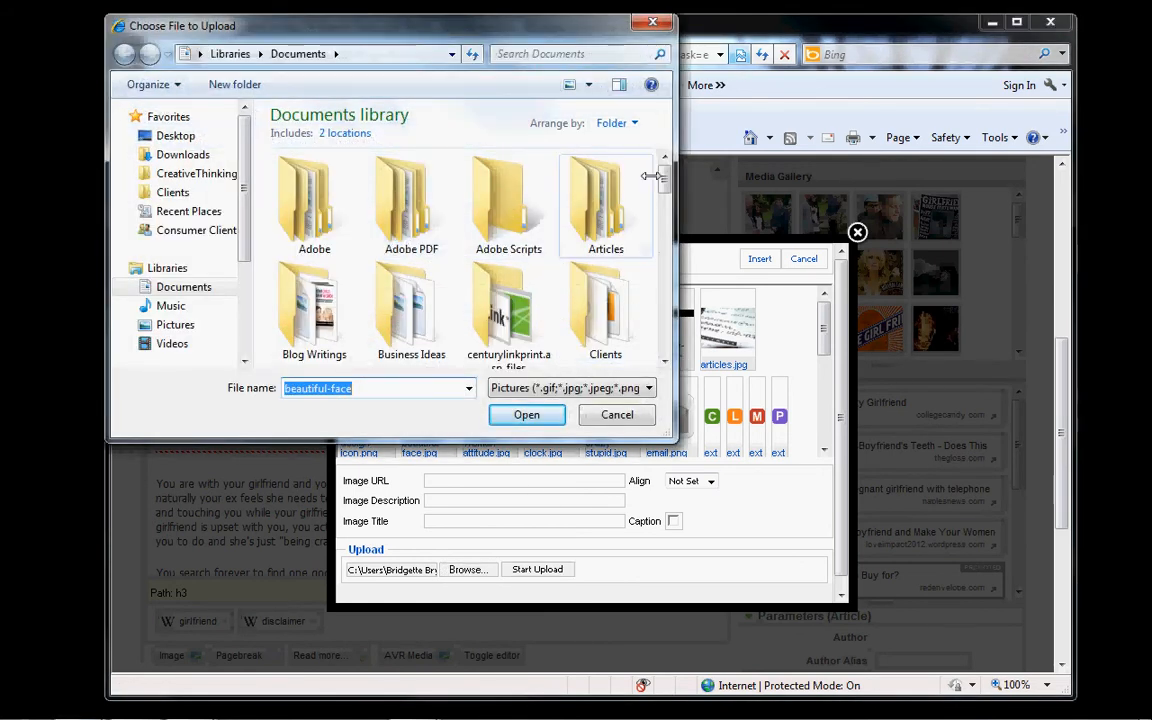
scroll(662, 177, down, 1)
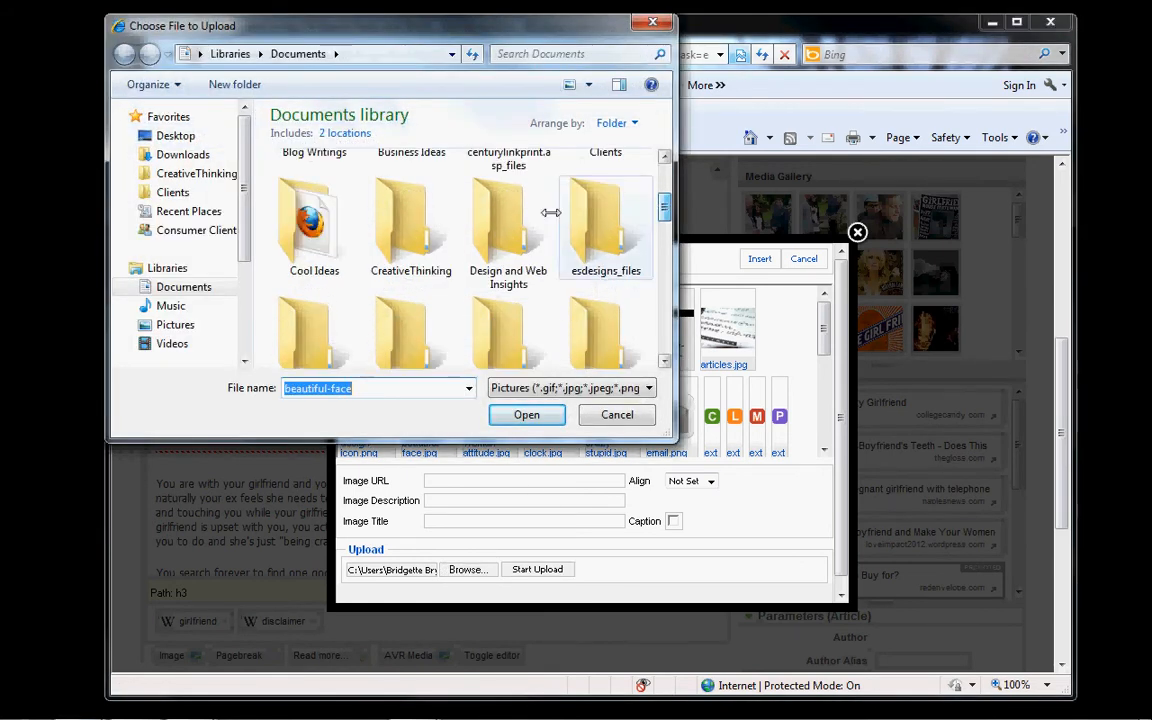
double_click(405, 229)
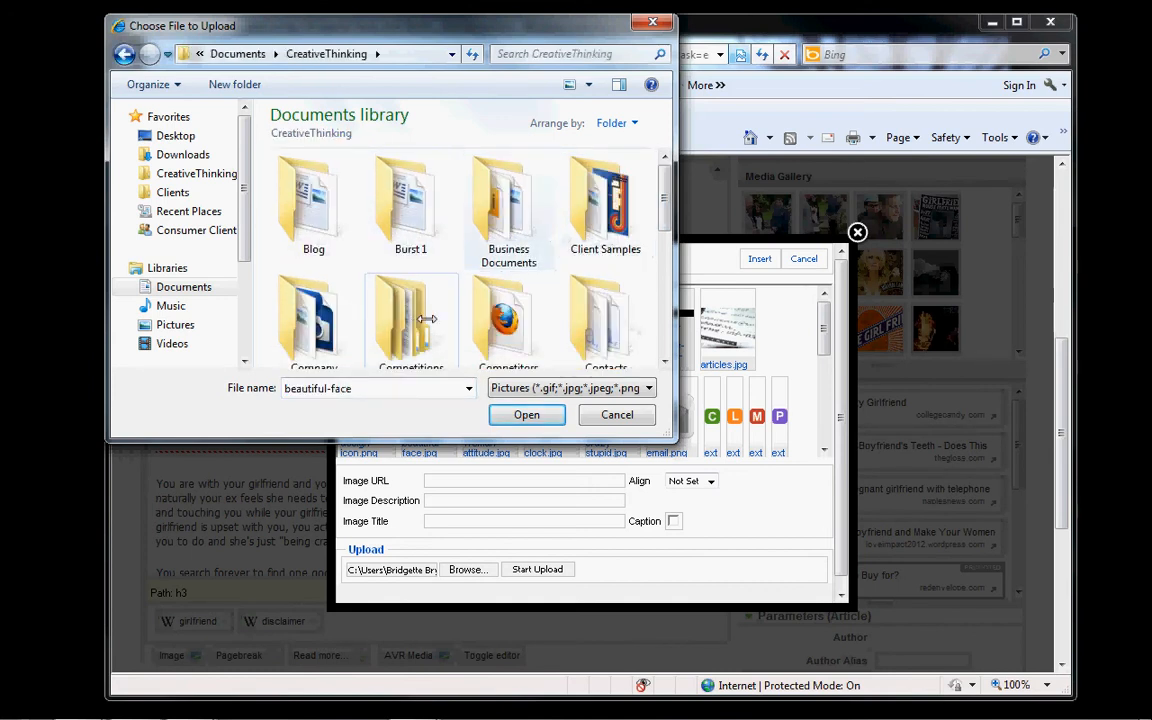
scroll(427, 318, down, 1)
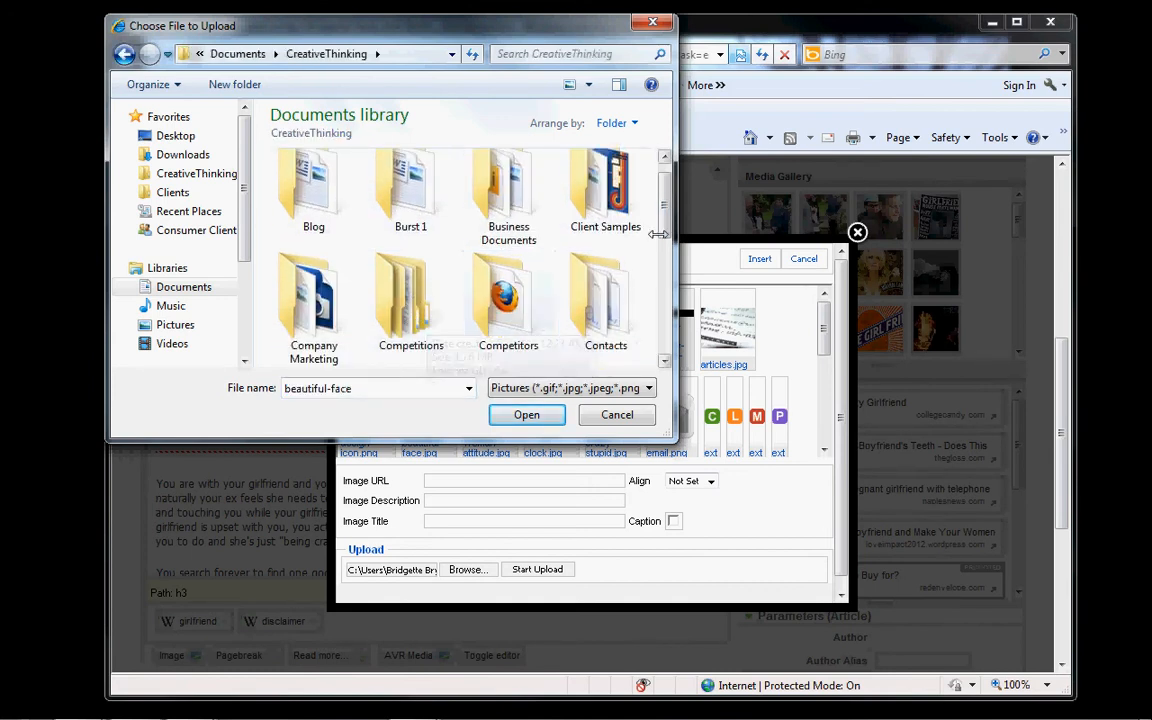
click(165, 174)
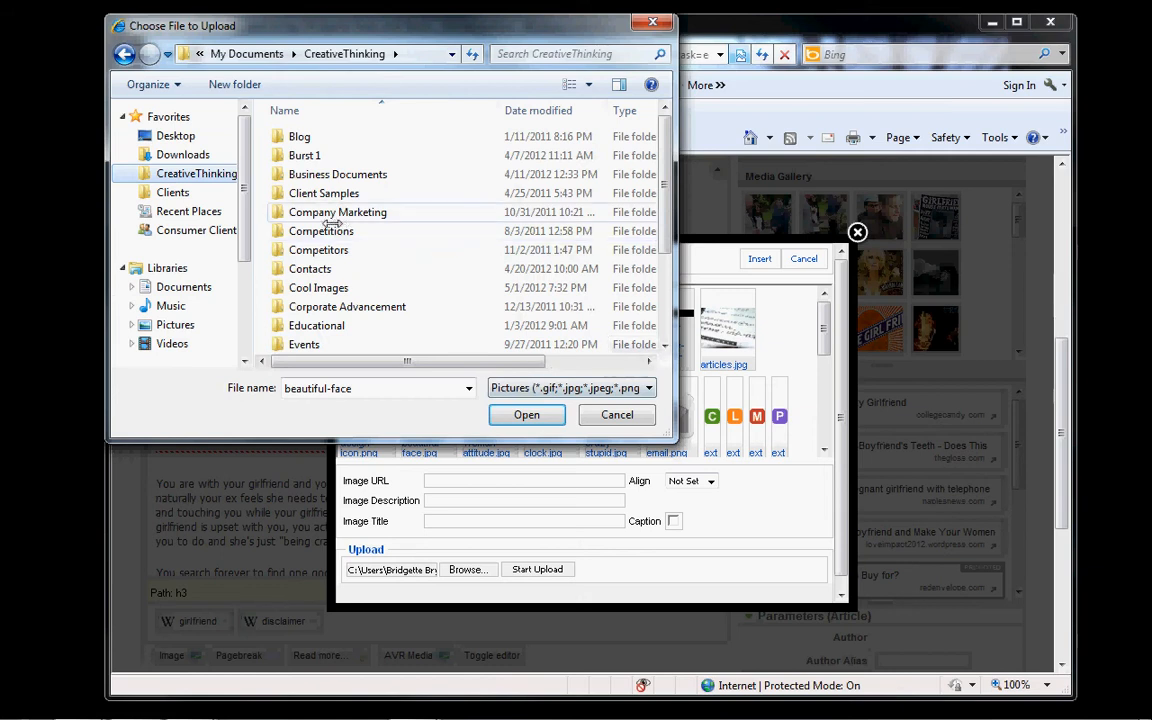
double_click(313, 289)
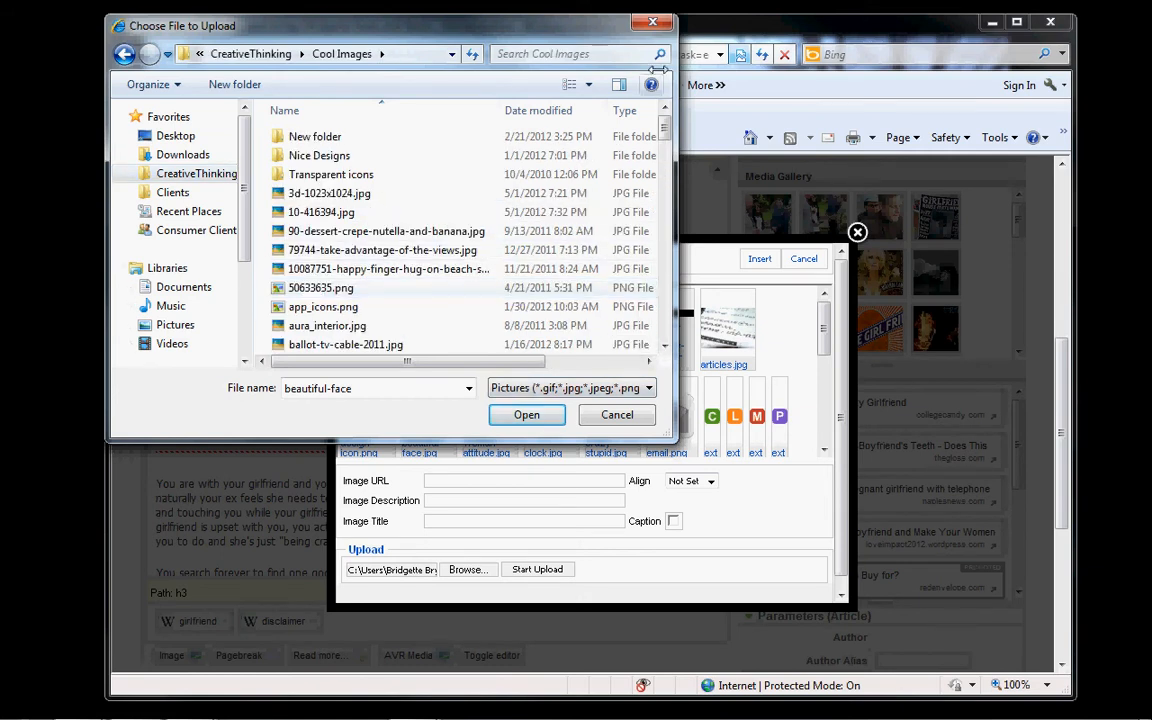
click(587, 84)
click(594, 77)
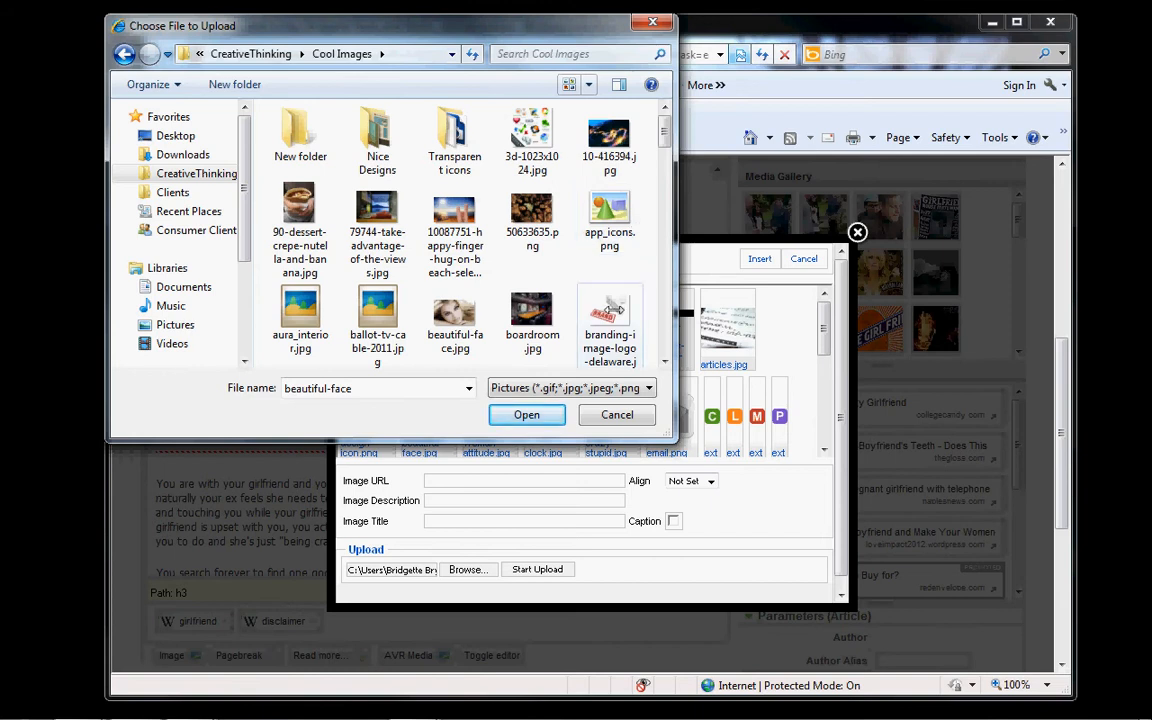
click(609, 320)
click(507, 415)
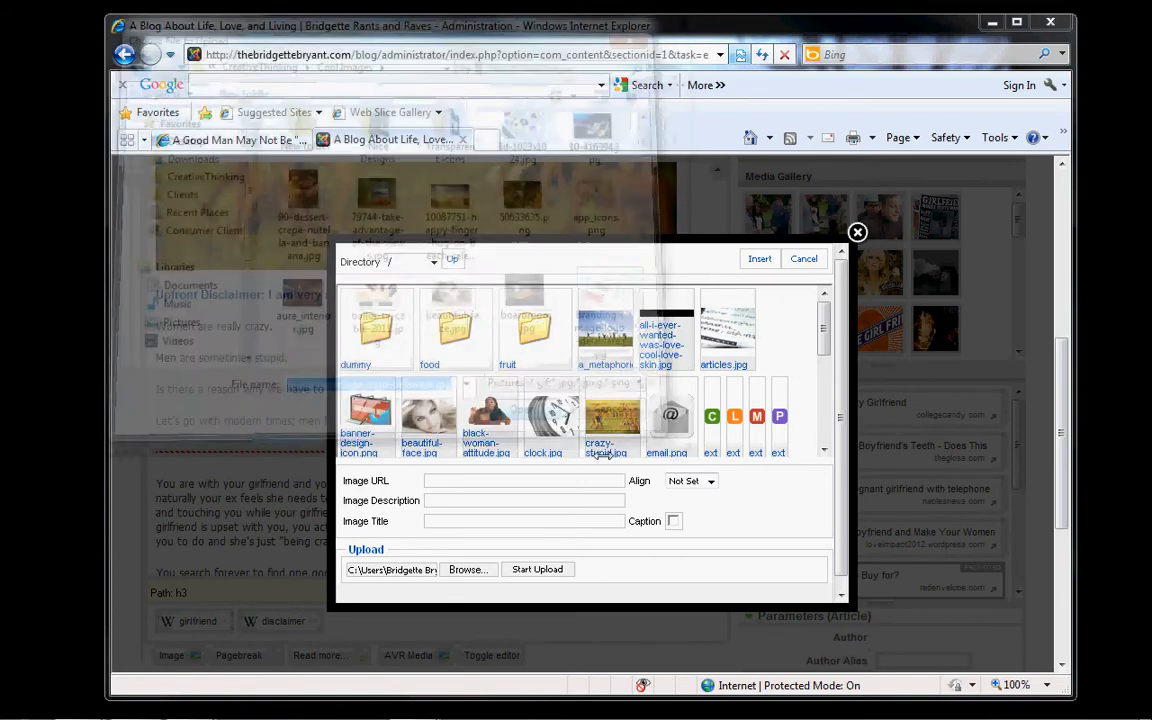
click(530, 569)
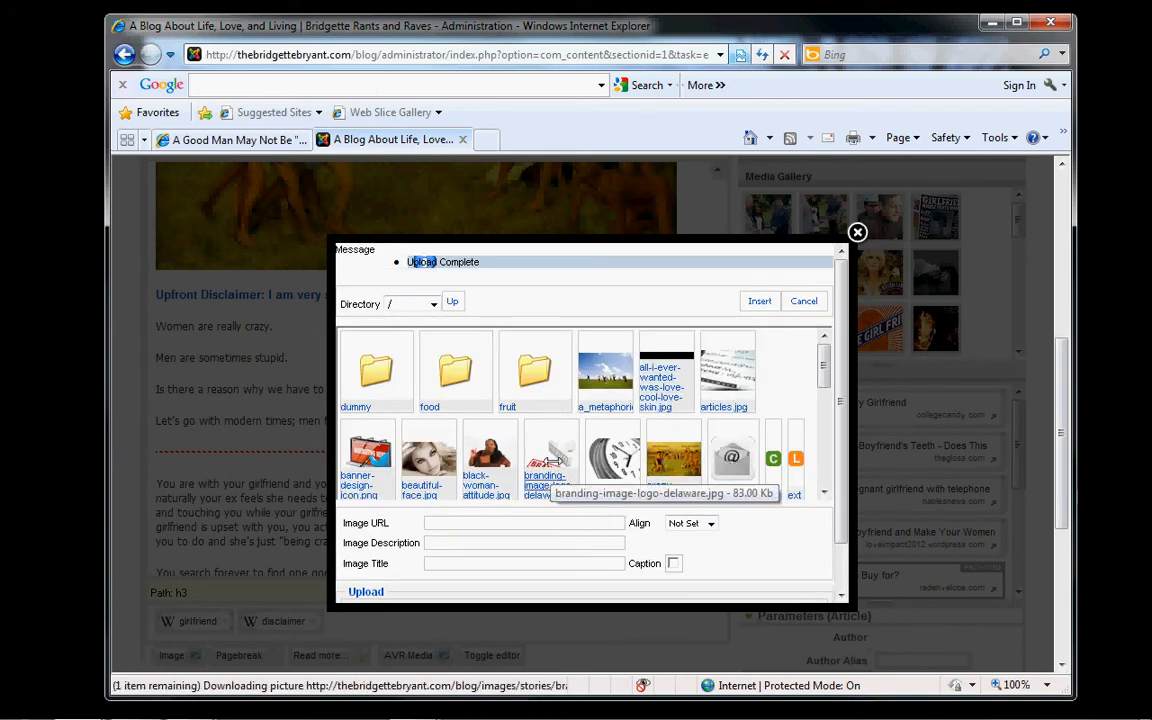
Step: Insert branding-image-logo-delaware.jpg before the "Upfront Disclaimer" heading and shrink it to about half its original width
click(551, 460)
click(760, 301)
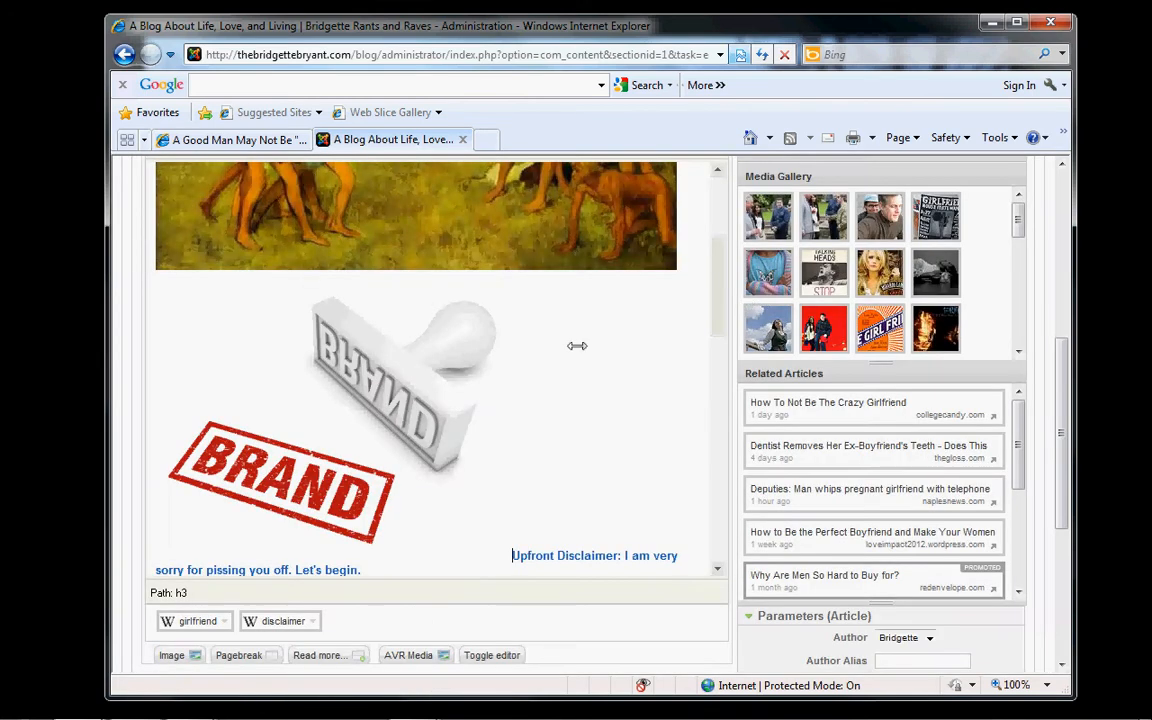
click(455, 481)
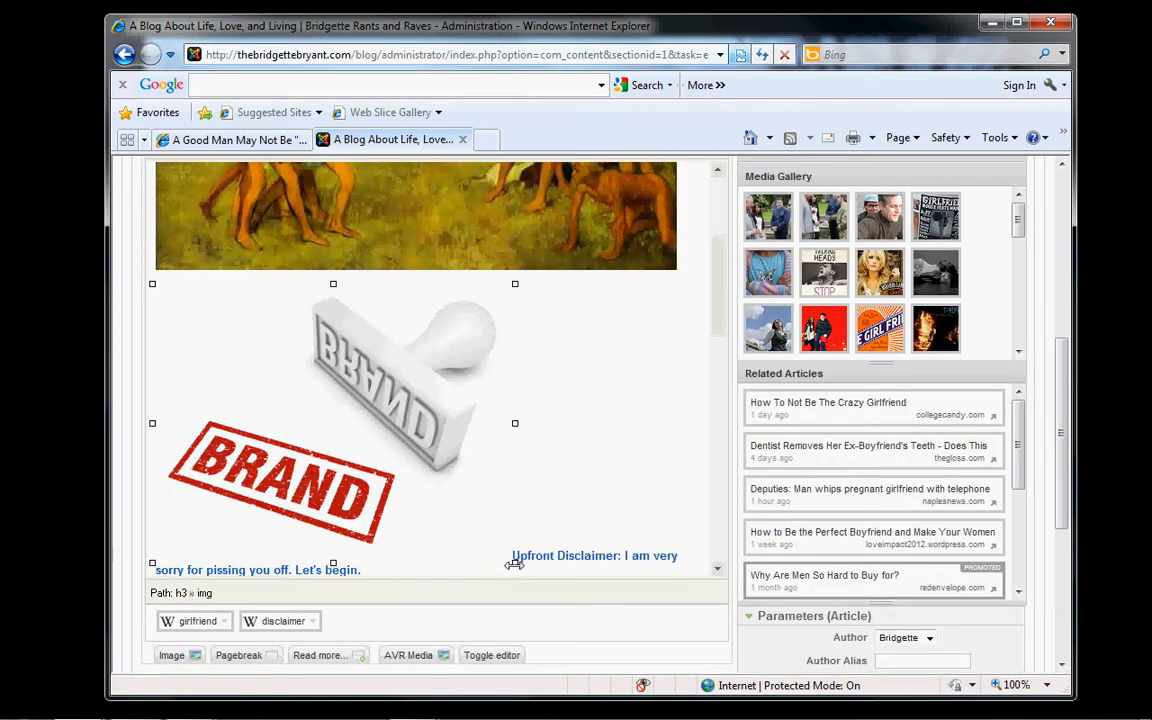
drag(513, 564, 332, 447)
drag(368, 282, 300, 287)
click(462, 372)
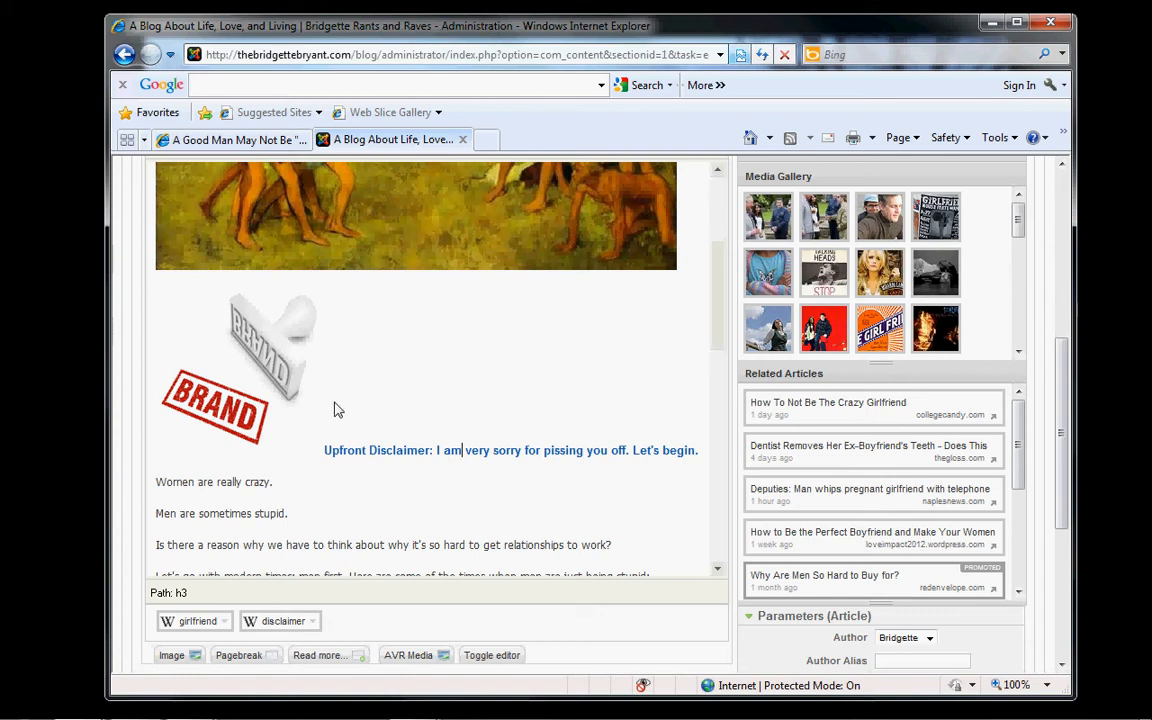
Step: Align the branding image to the left so the "Upfront Disclaimer" heading and following text wrap beside it
click(222, 355)
drag(1062, 420, 1058, 378)
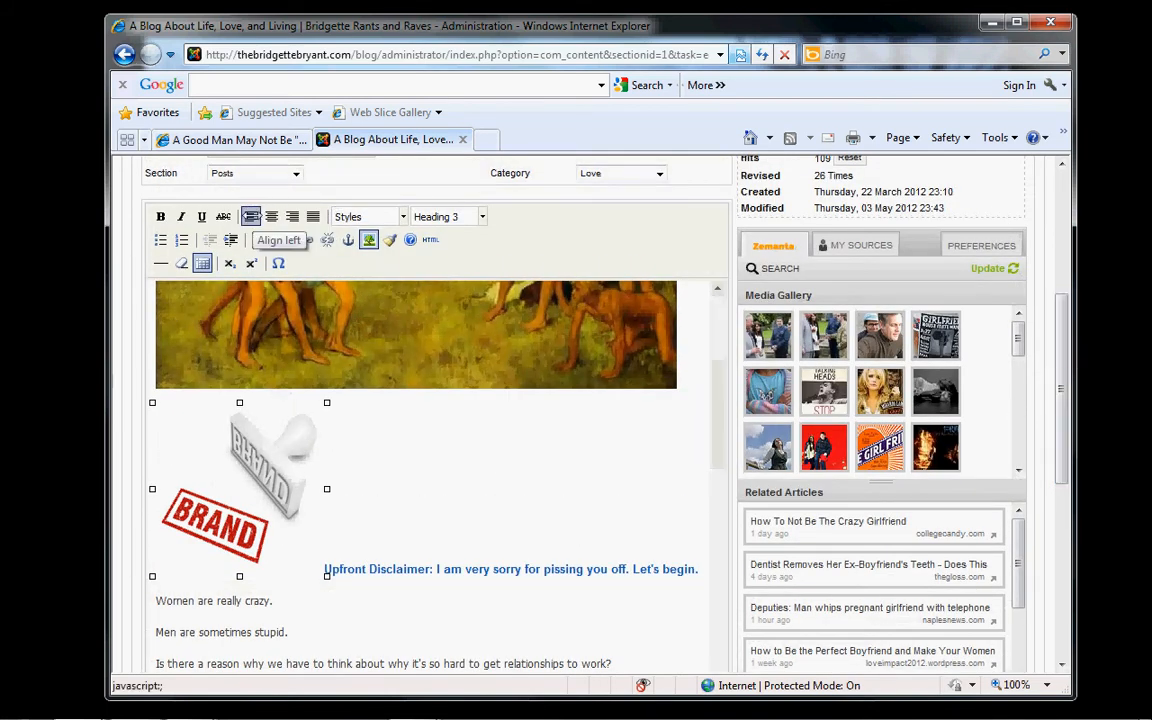
click(250, 216)
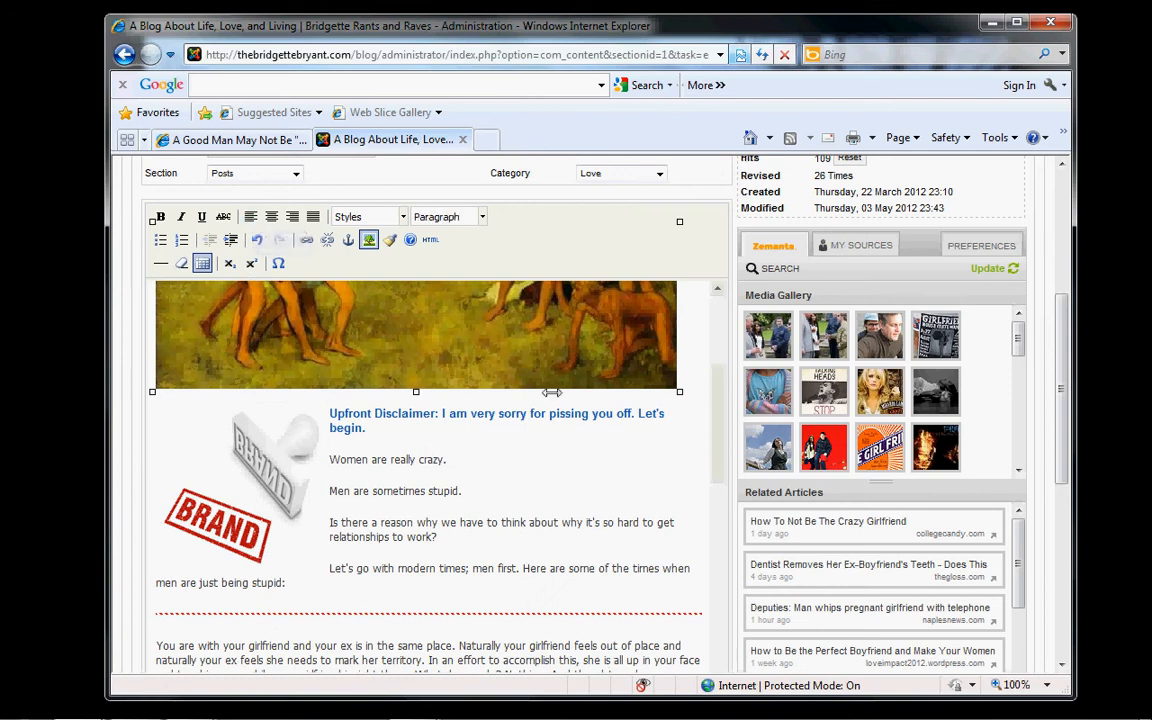
click(291, 483)
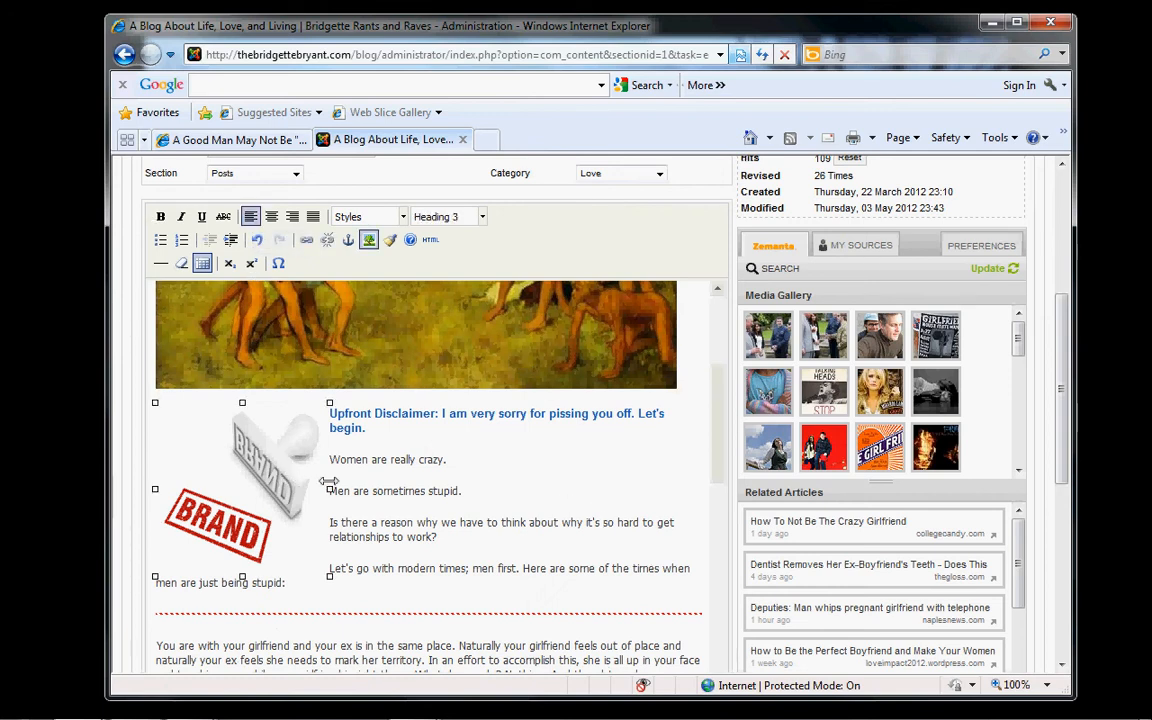
click(359, 377)
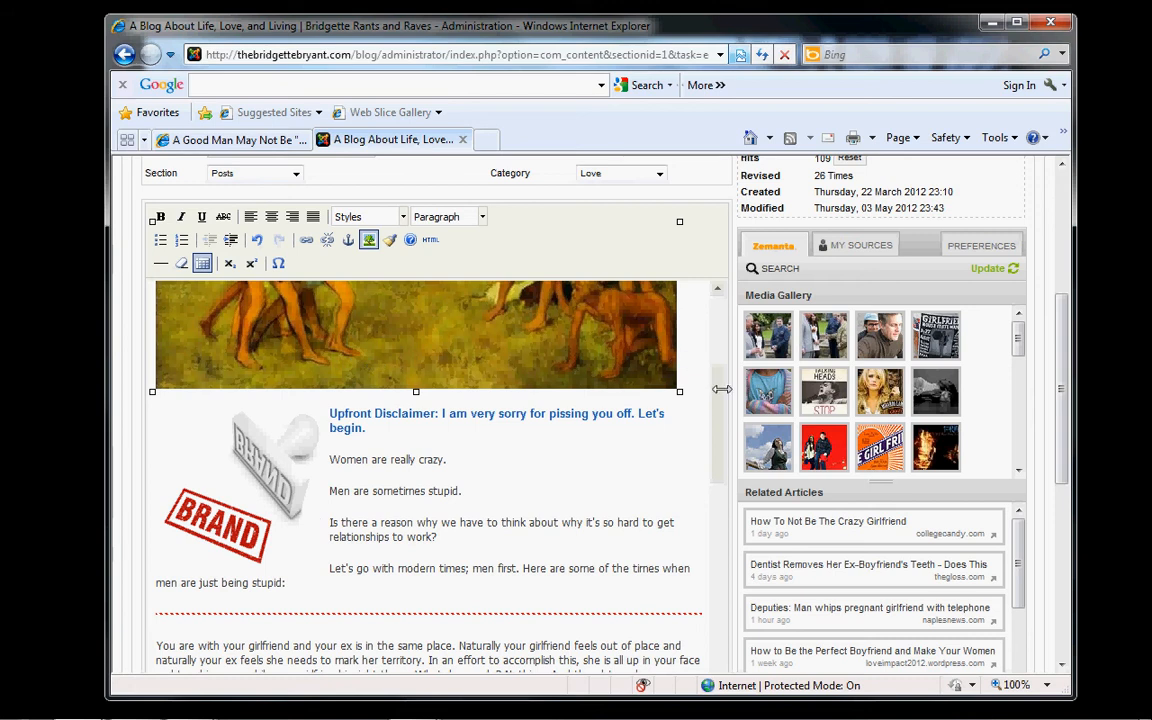
drag(721, 389, 722, 362)
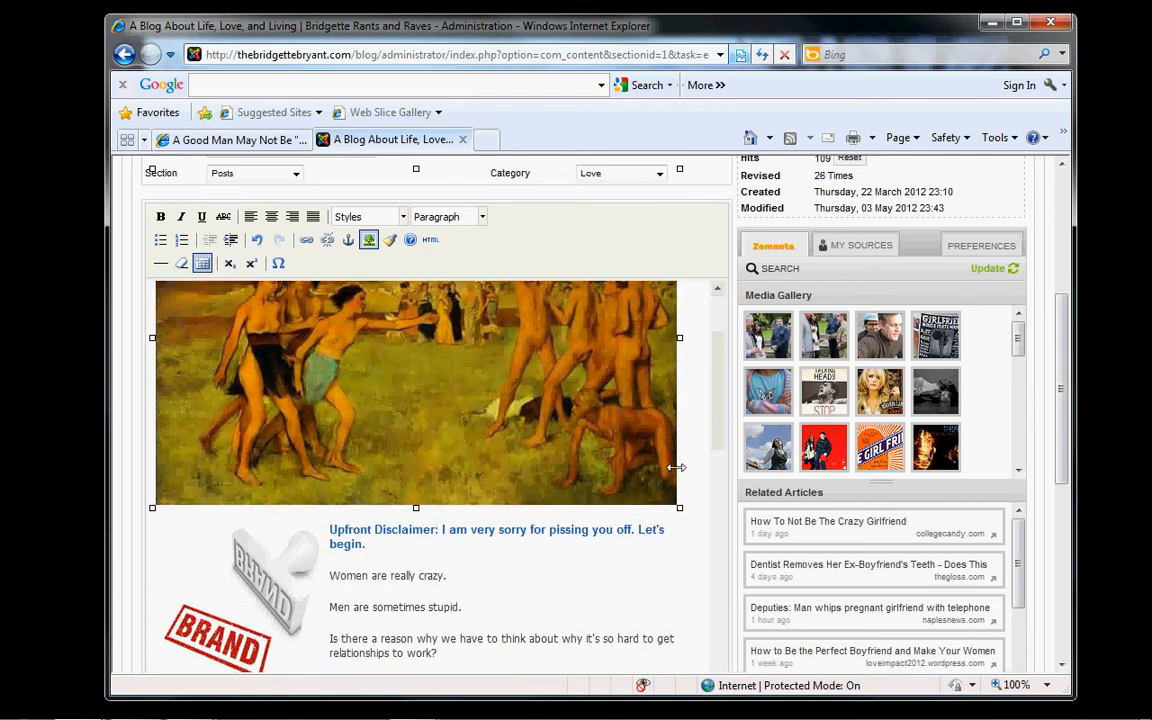
Step: Set the branding image's horizontal space to 10 in its image properties and update it
click(314, 569)
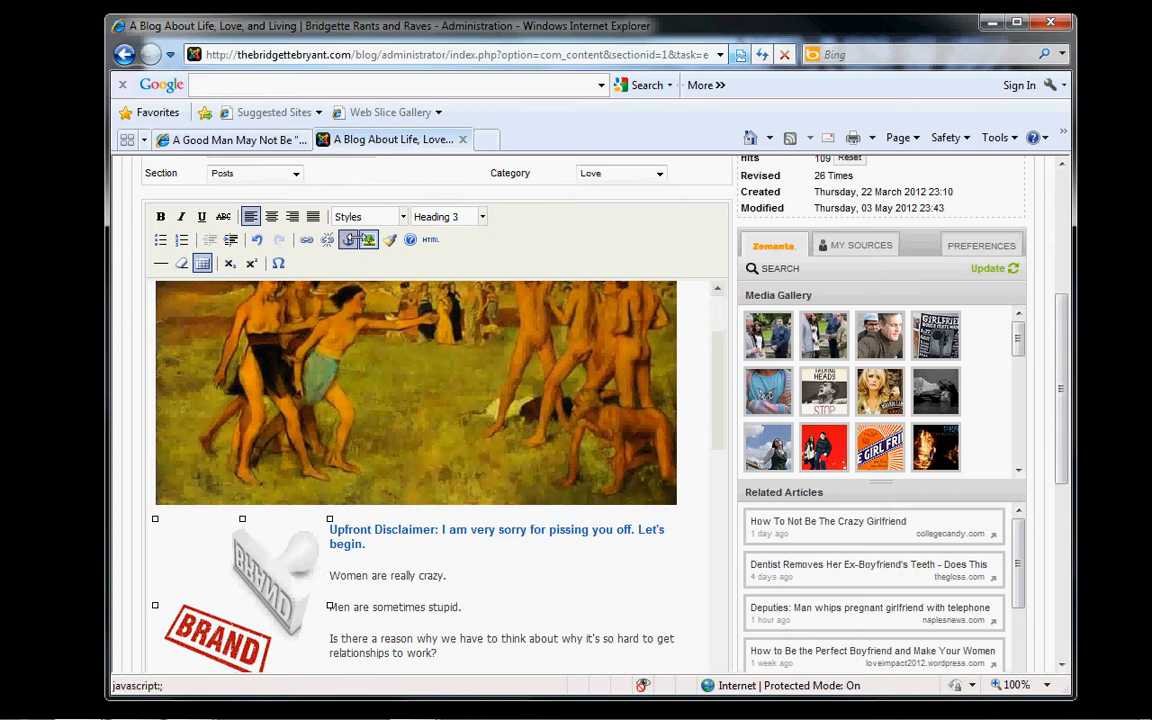
click(369, 240)
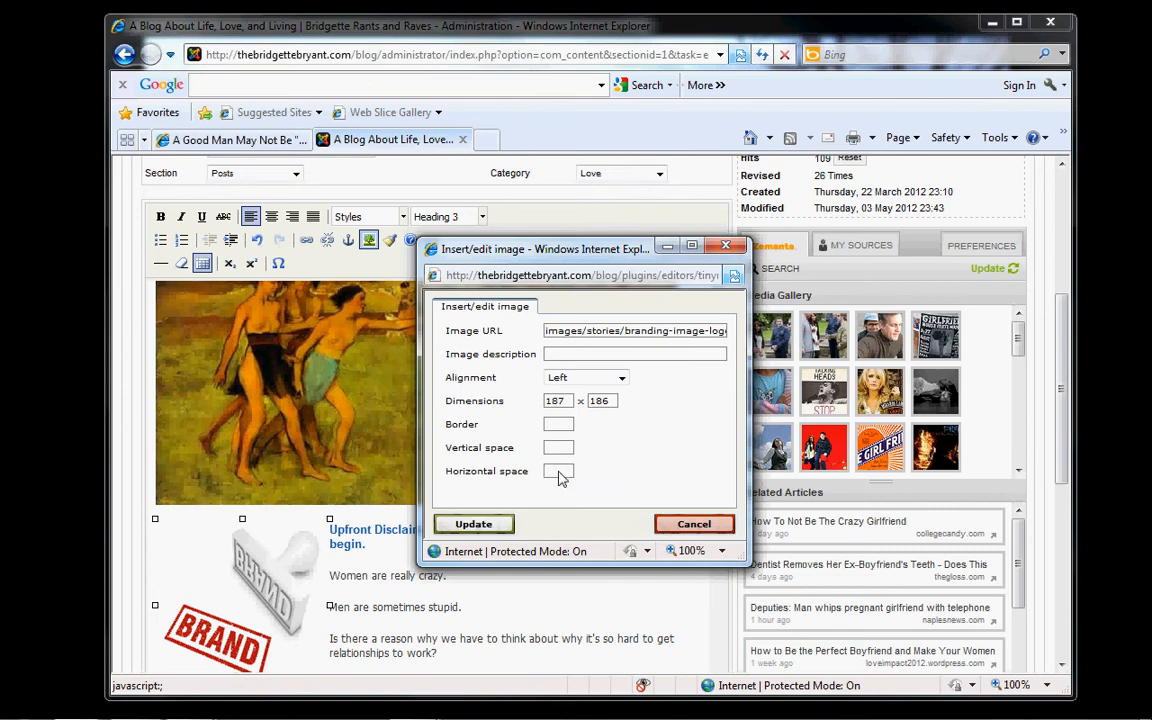
click(561, 448)
click(561, 473)
text(10)
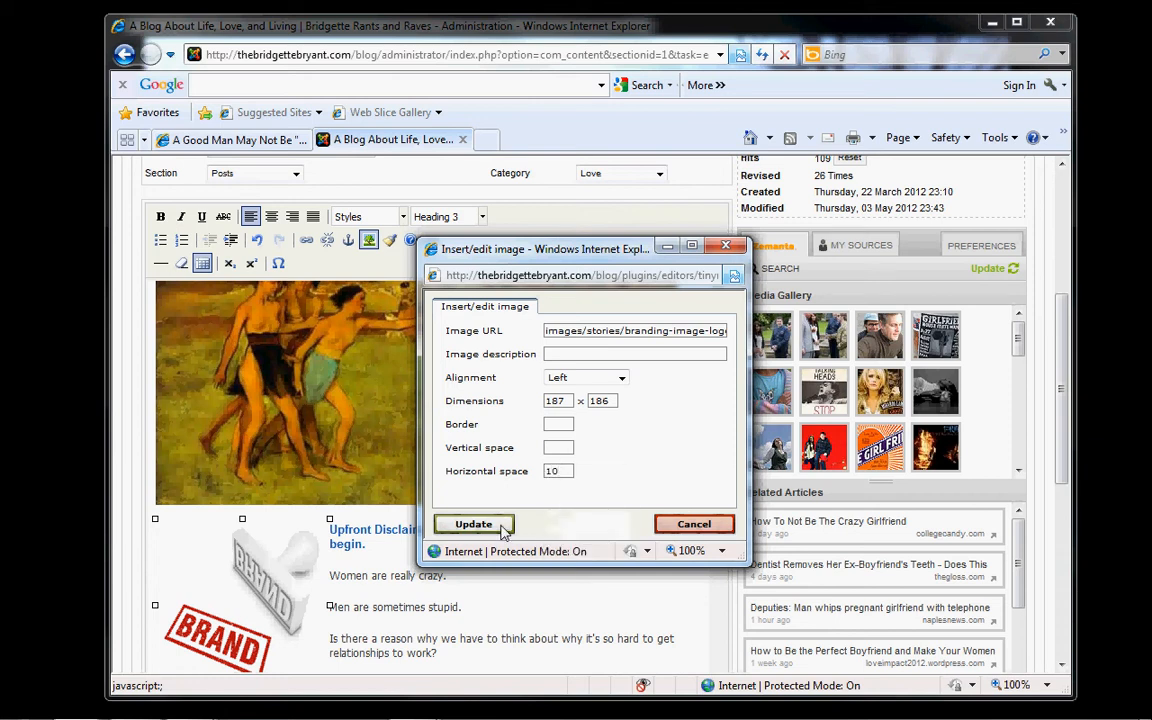
click(476, 526)
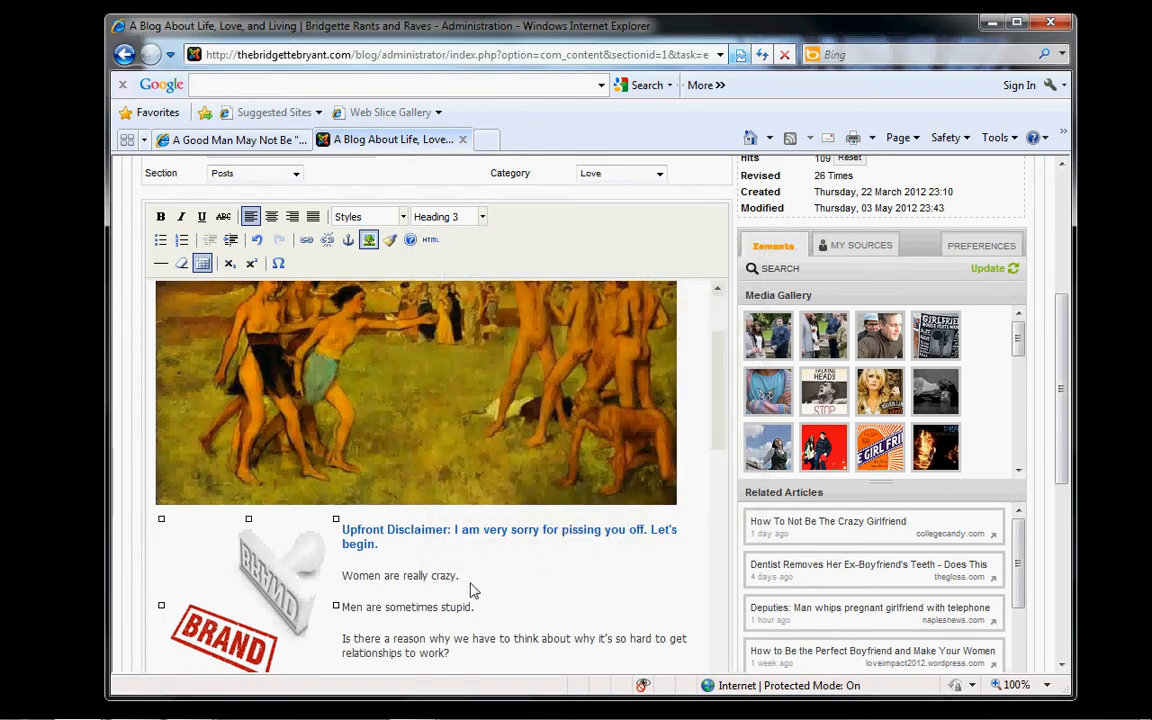
Step: Open the article's HTML source and examine the branding image's tag and its margin settings
drag(1059, 393, 1062, 411)
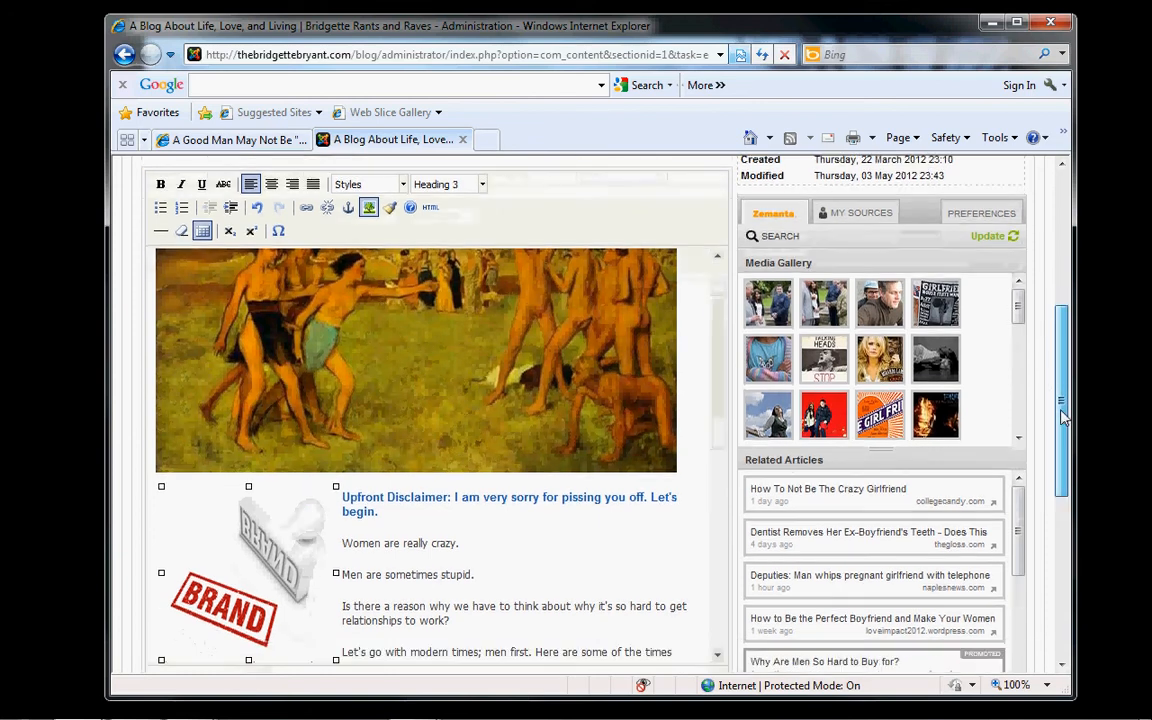
click(367, 590)
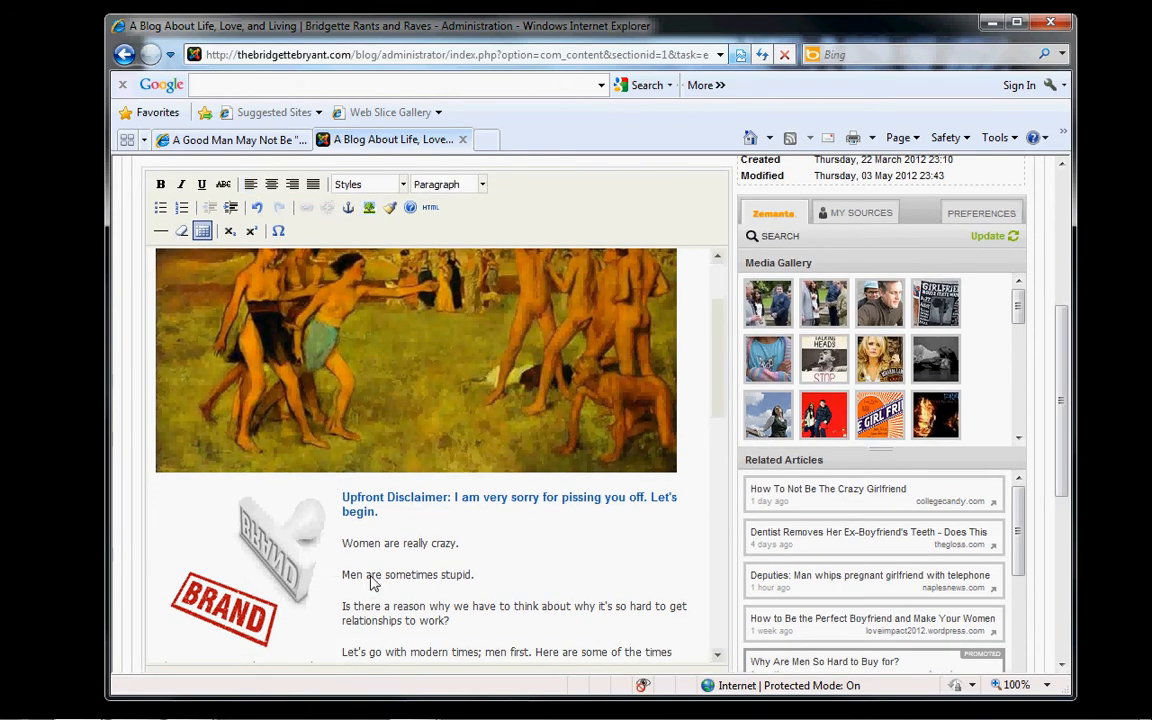
click(437, 210)
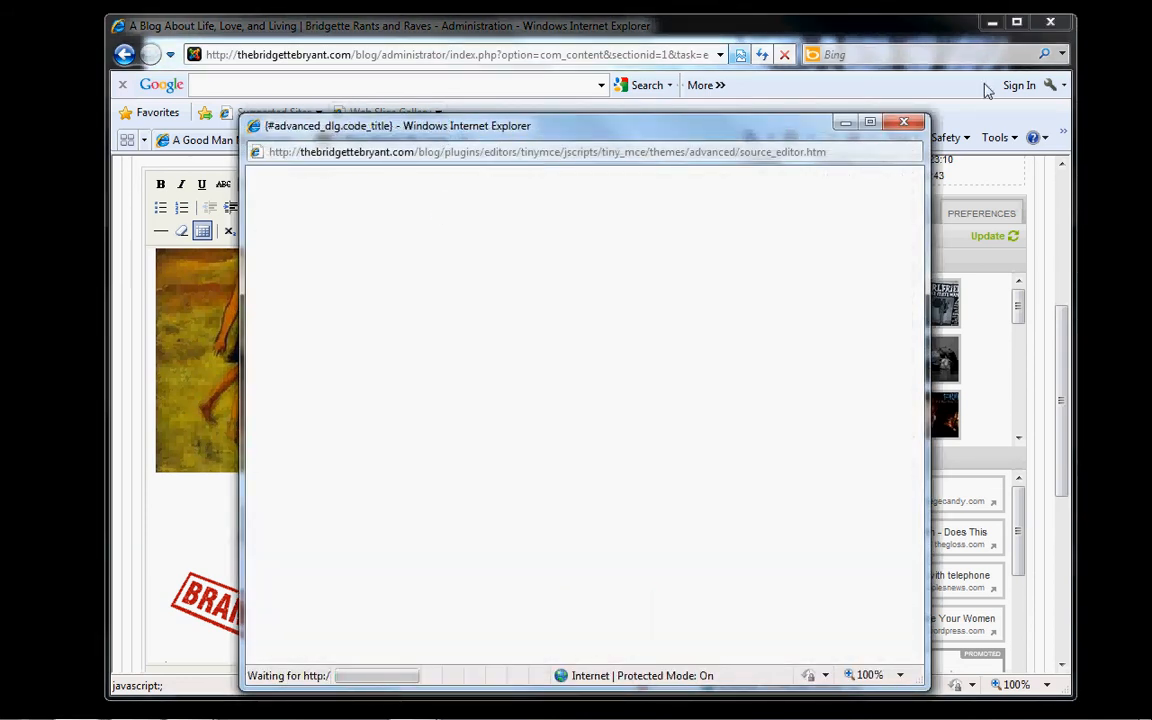
click(905, 124)
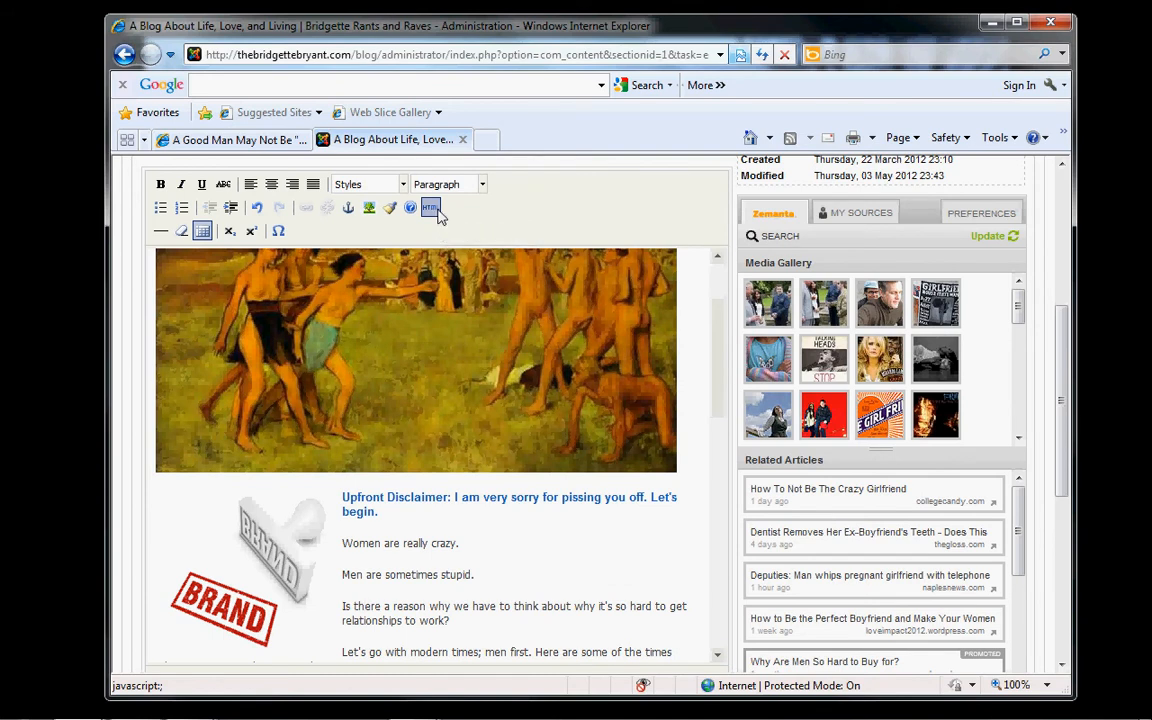
click(430, 208)
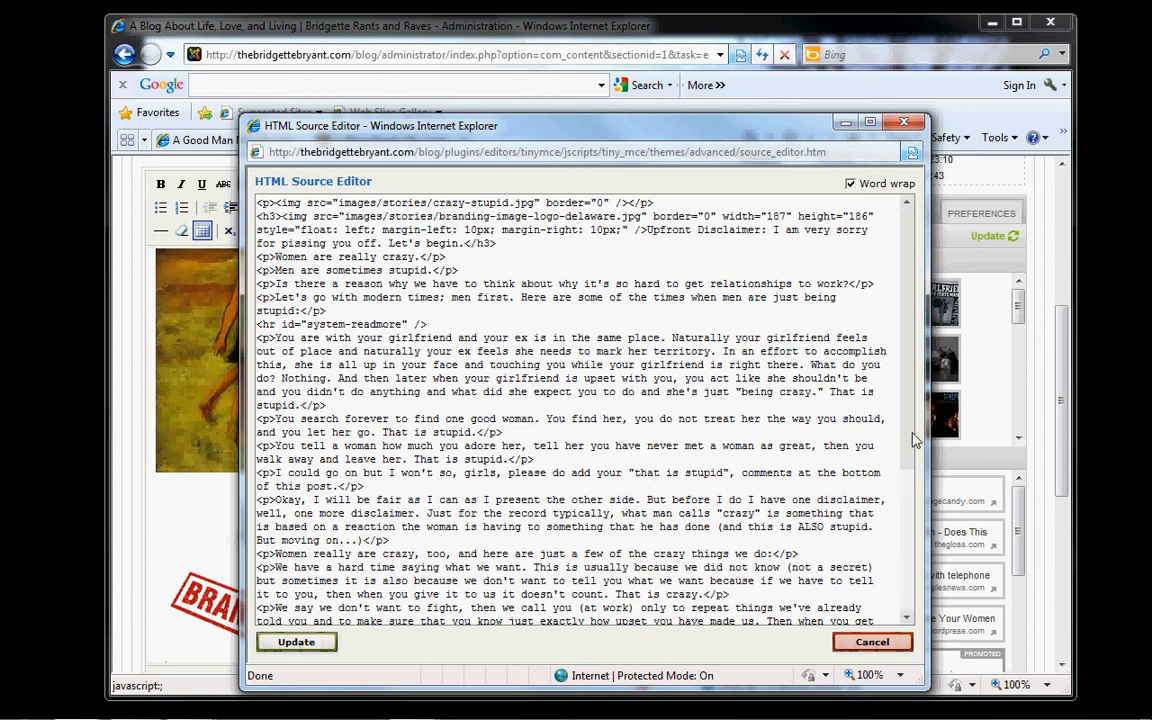
drag(913, 440, 920, 600)
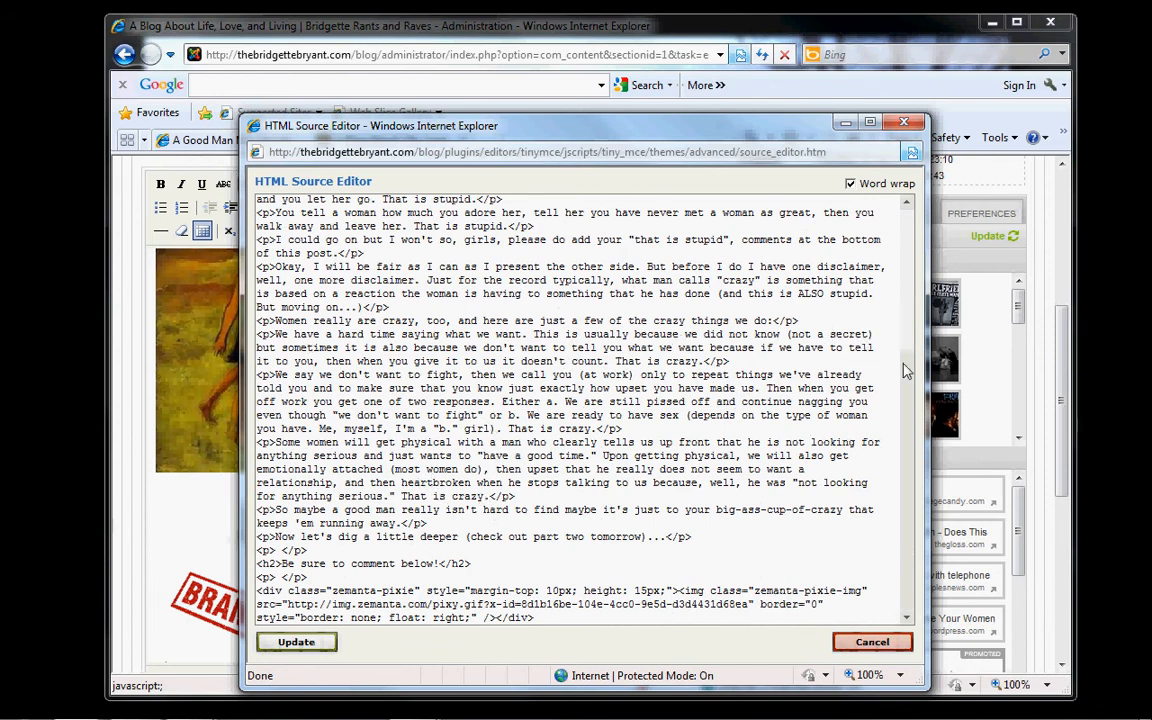
scroll(910, 403, up, 6)
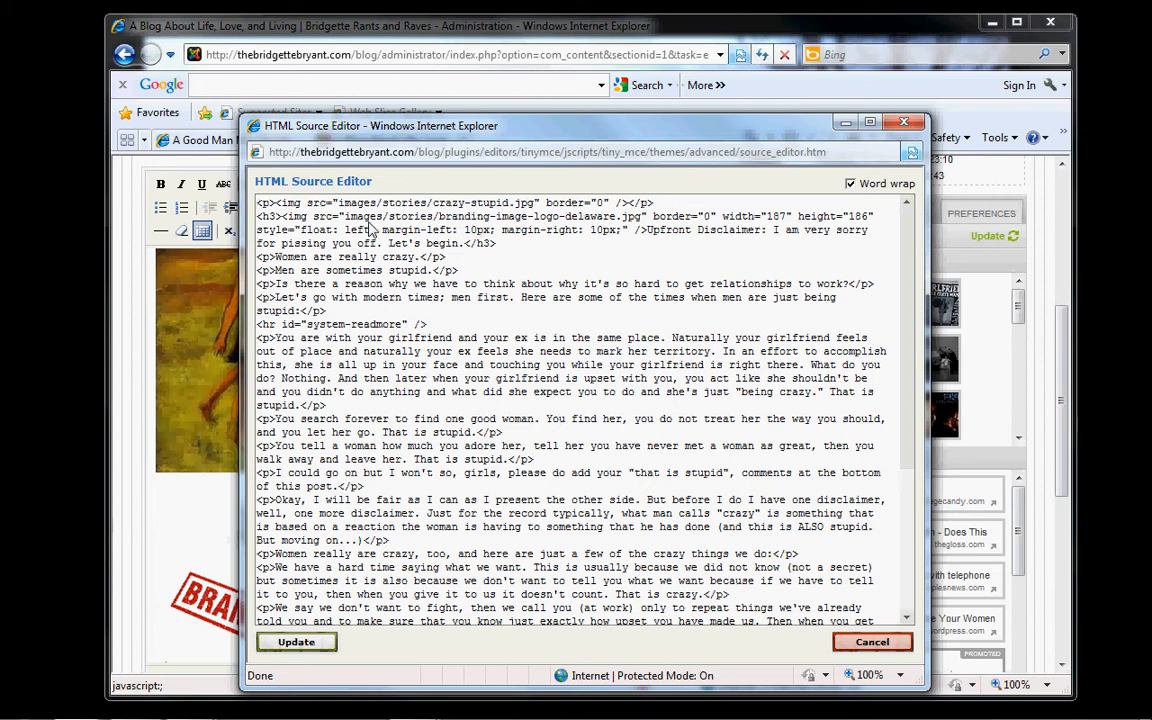
drag(276, 218, 649, 232)
drag(384, 234, 632, 234)
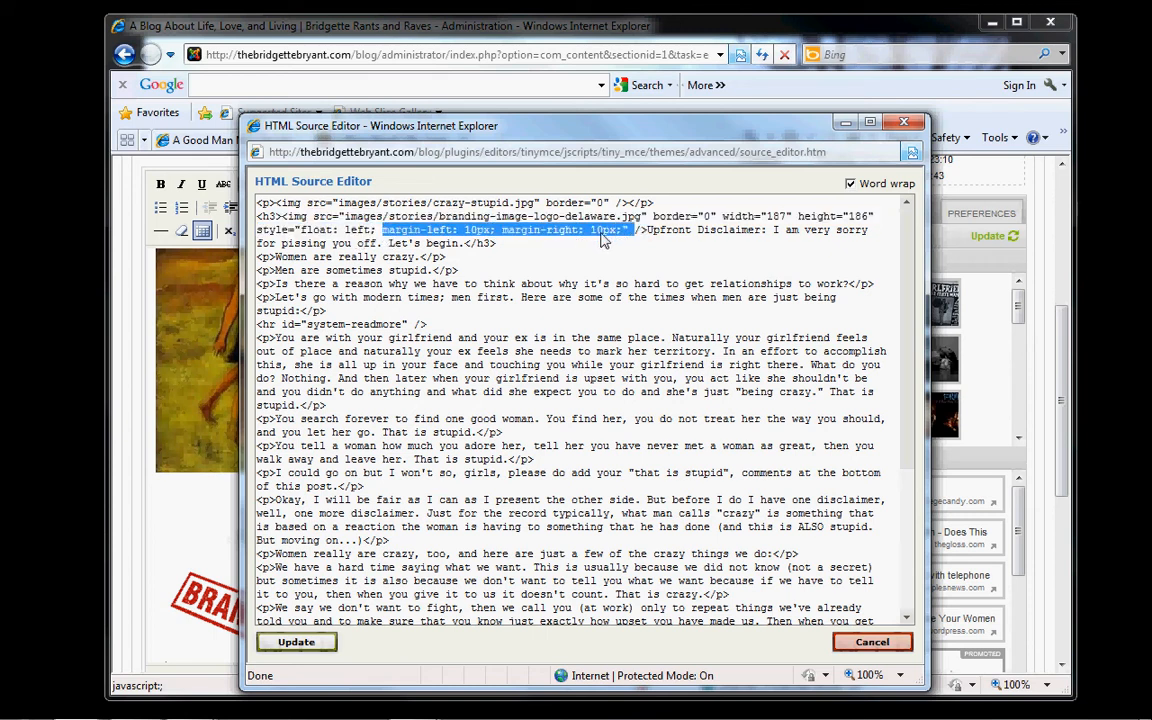
Step: Delete "margin-left: 10px;" from the branding image's tag in the HTML source and update the article
click(490, 238)
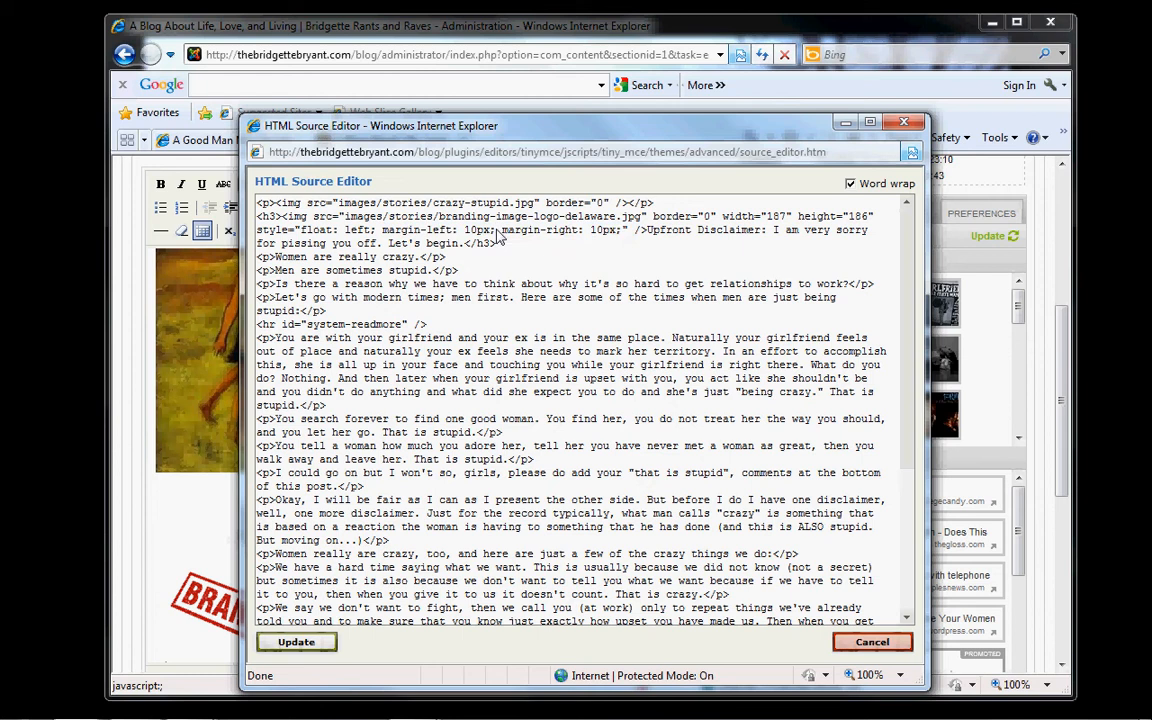
drag(497, 234, 384, 234)
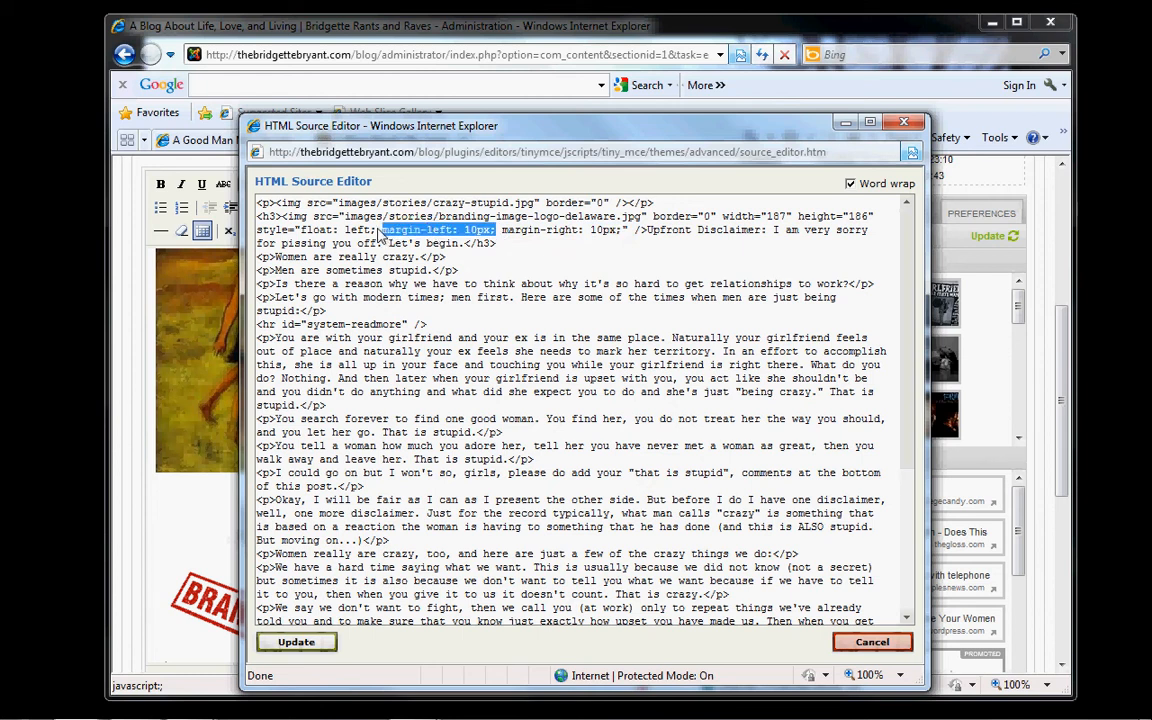
key(Delete)
key(Delete)
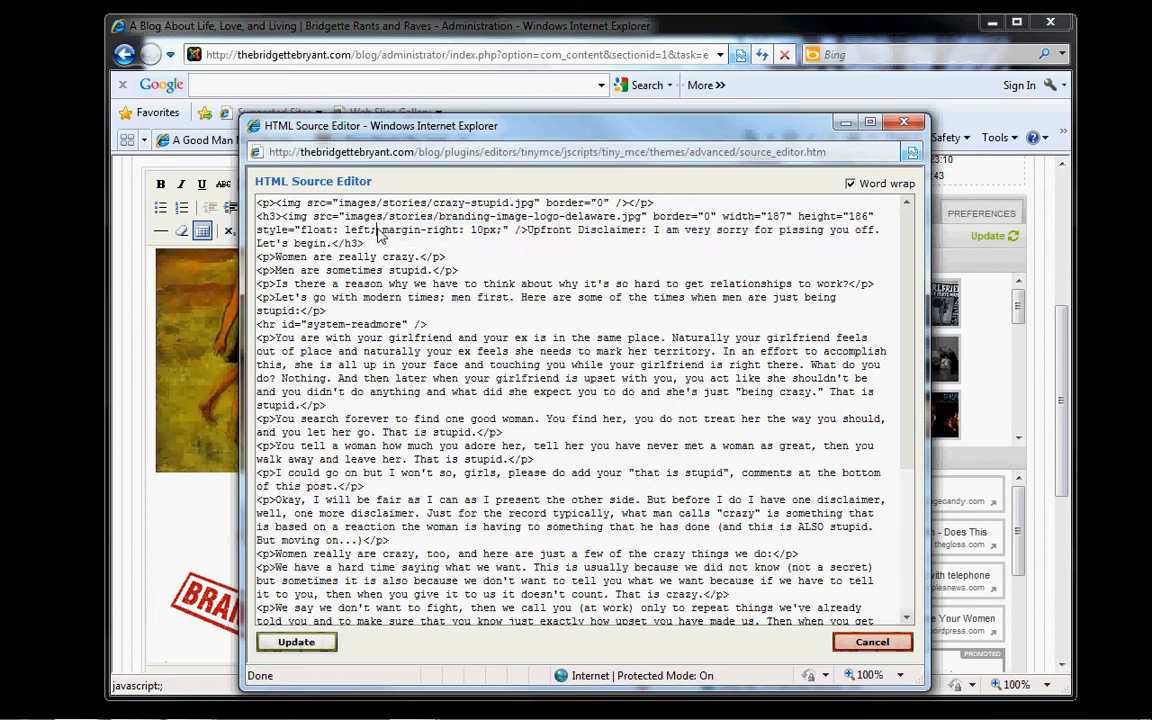
click(296, 643)
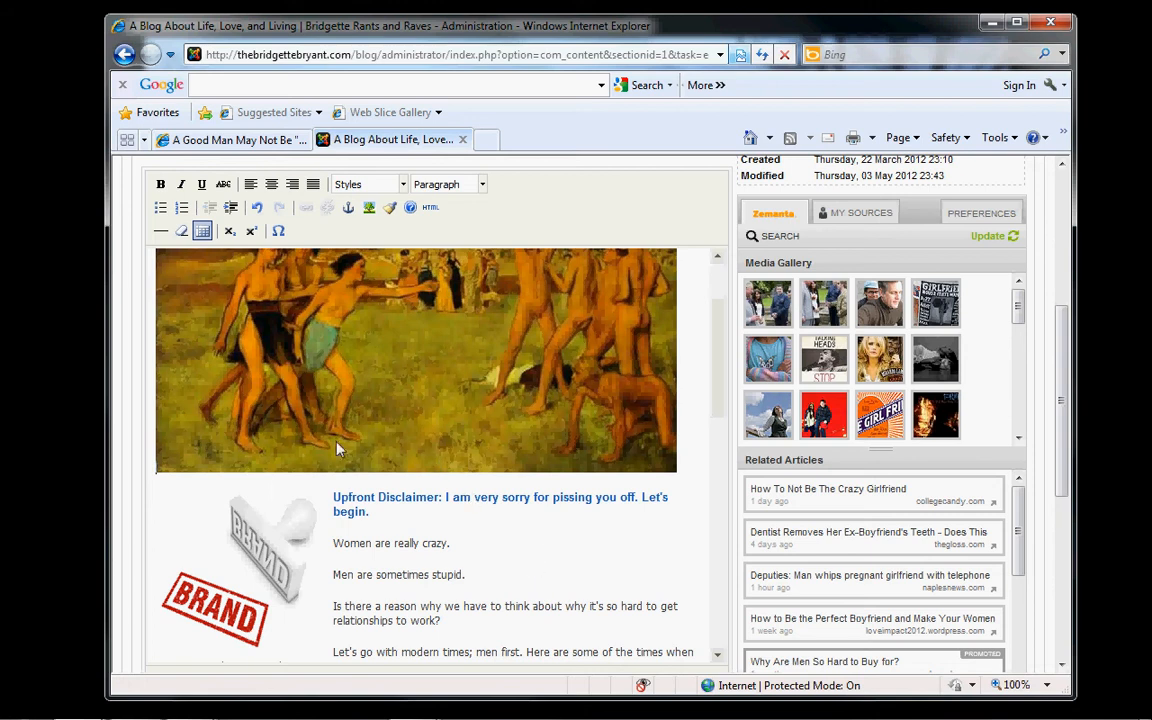
Step: Shrink the "Girls are crazy. Boys are stupid." image to about 251 × 293 pixels and delete the branding image below it
click(287, 563)
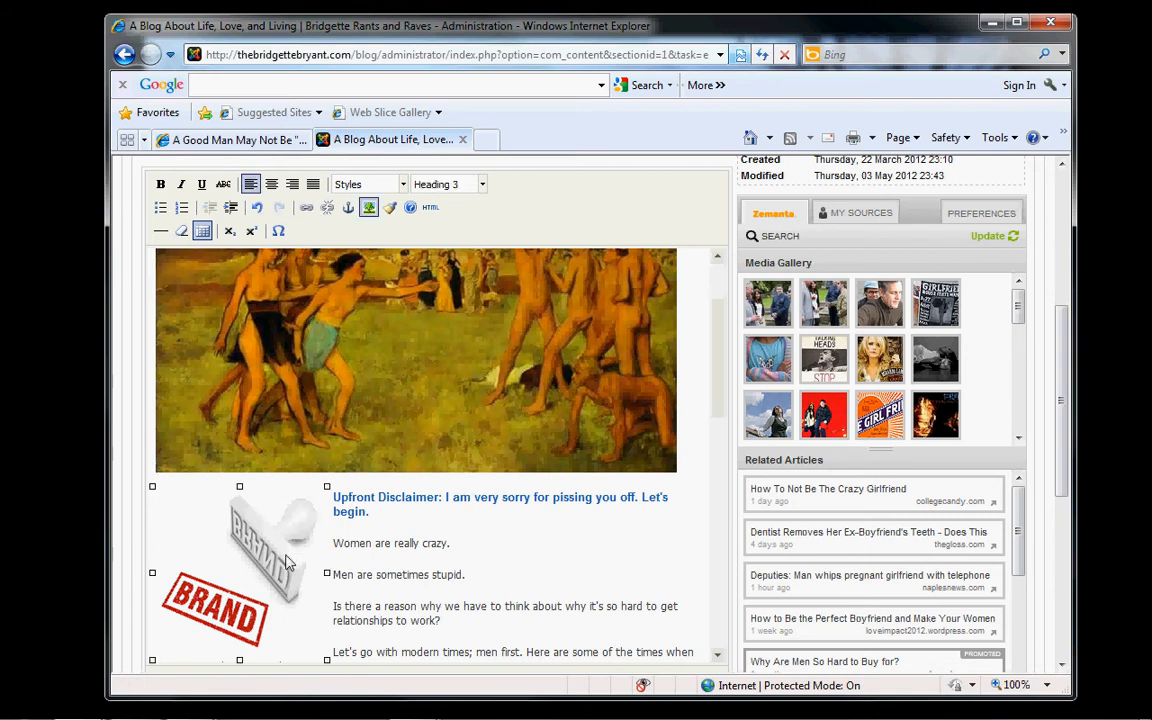
click(329, 448)
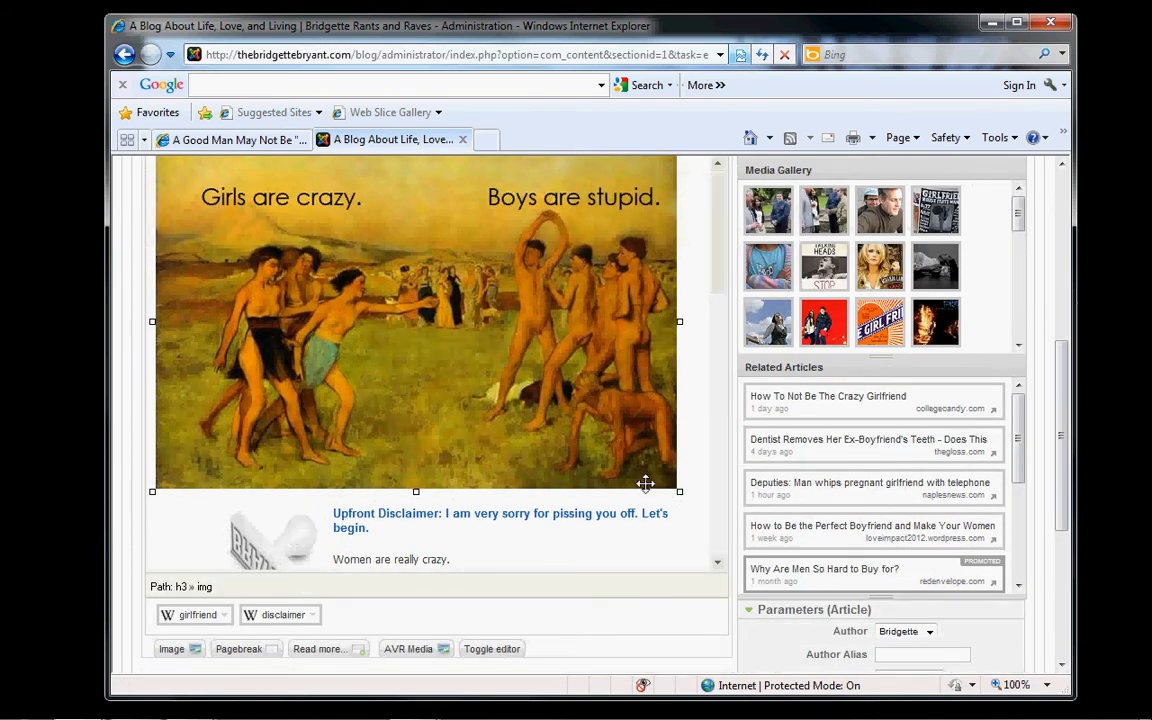
drag(645, 484, 383, 424)
click(246, 511)
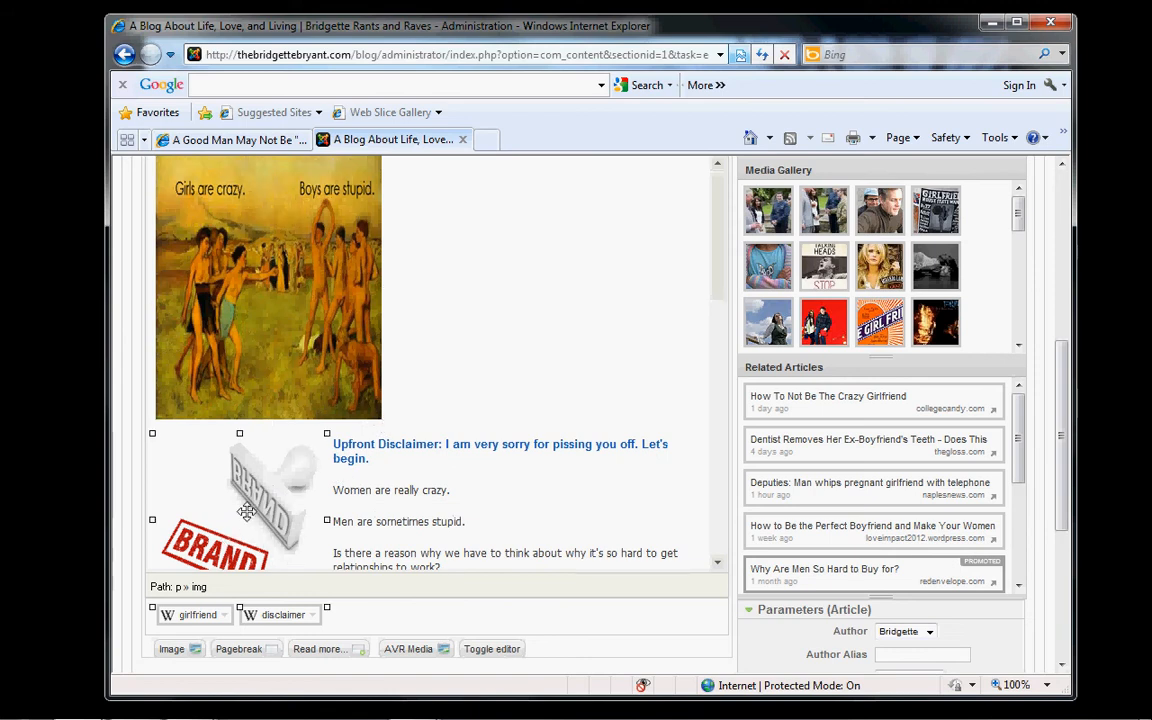
key(Delete)
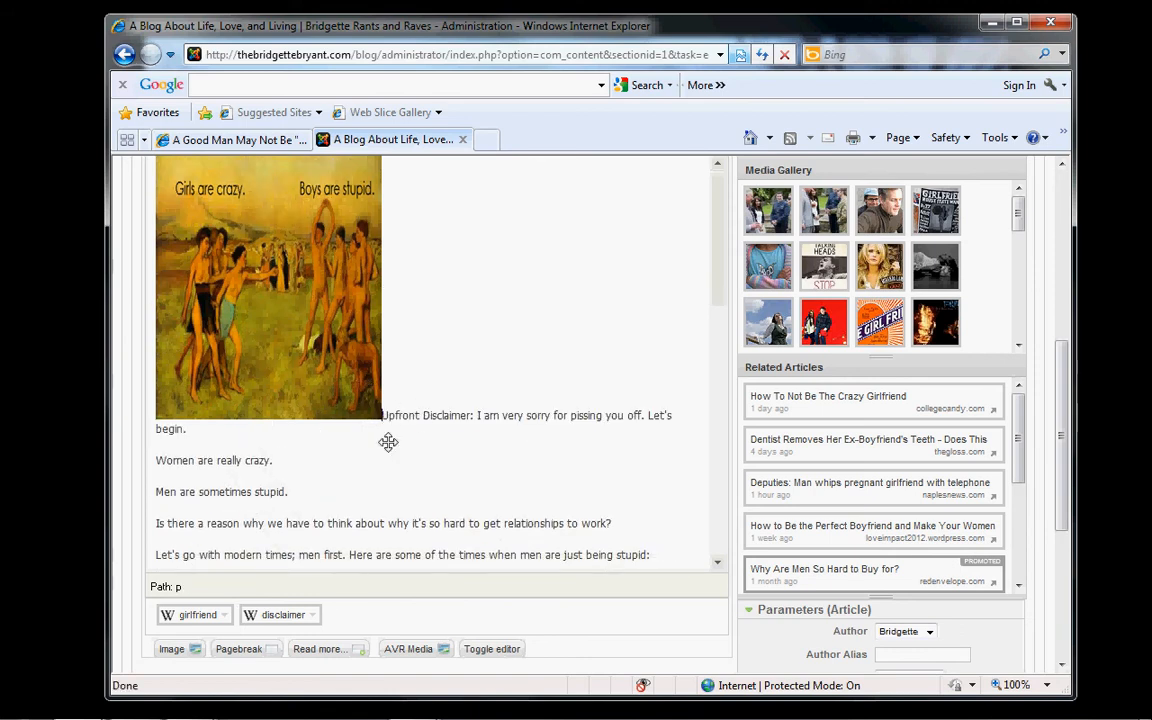
Step: Set the horizontal space of crazy-stupid.jpg to 10 in its image properties and update it
click(340, 360)
drag(1062, 432, 1062, 368)
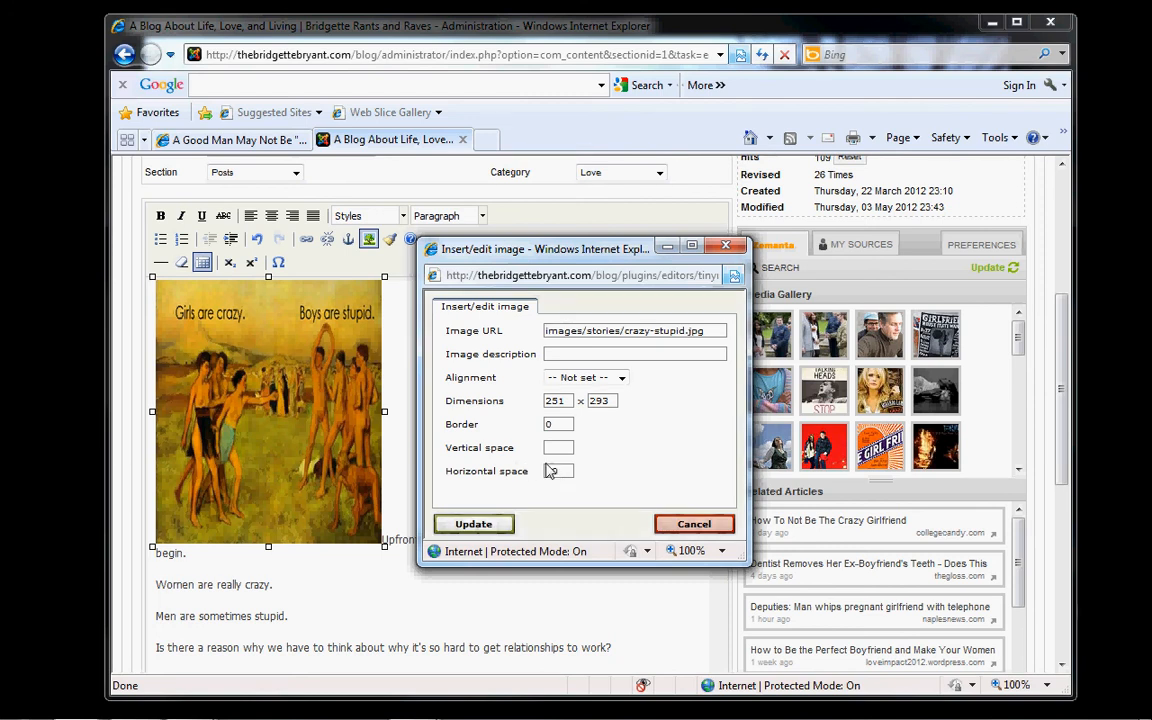
click(476, 525)
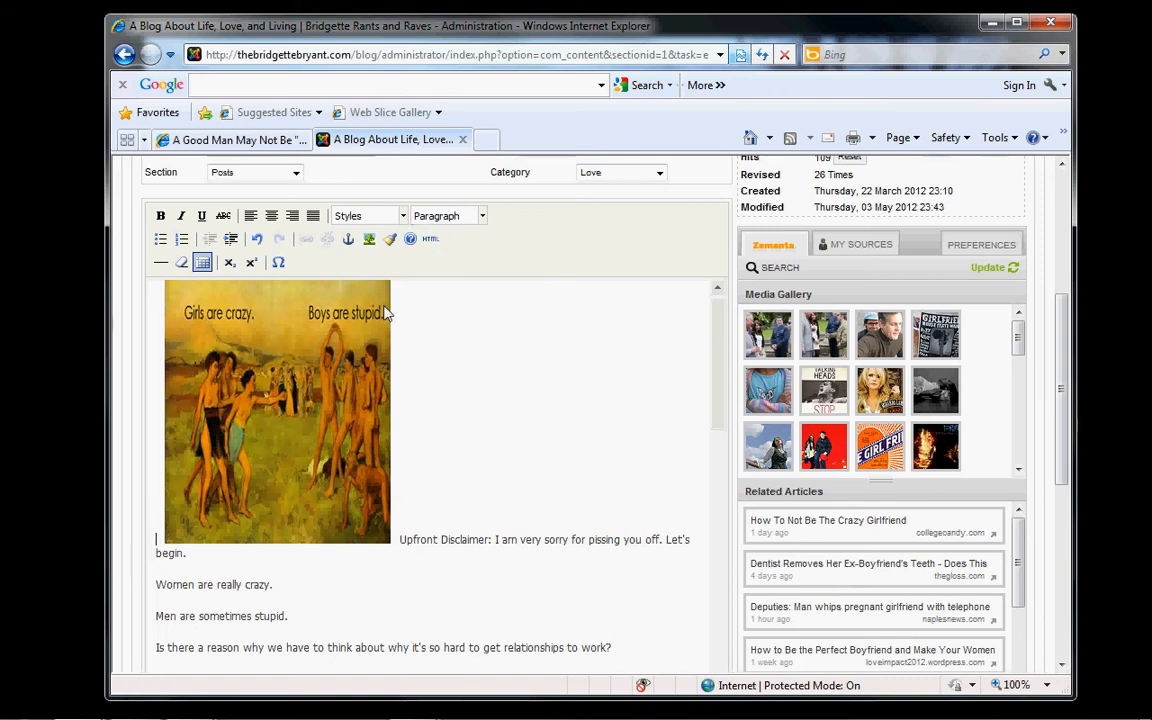
Step: Remove "margin-left: 10px;" from the crazy-stupid.jpg tag in the HTML source and update the article
click(432, 241)
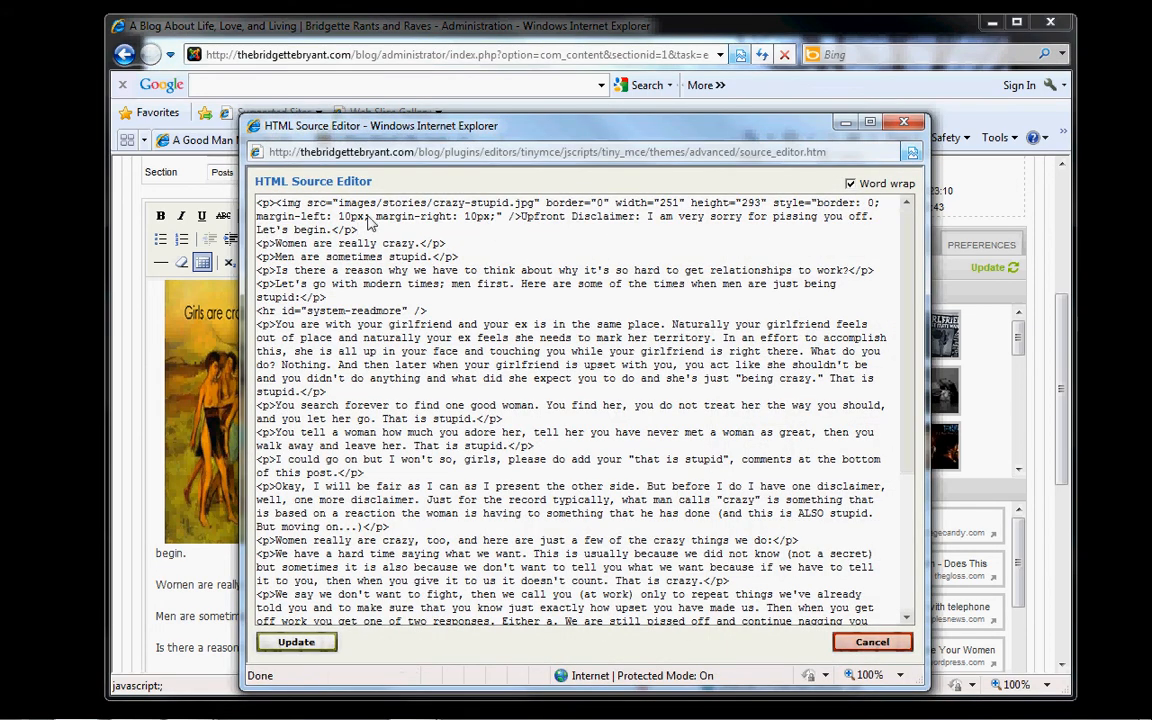
drag(370, 218, 259, 224)
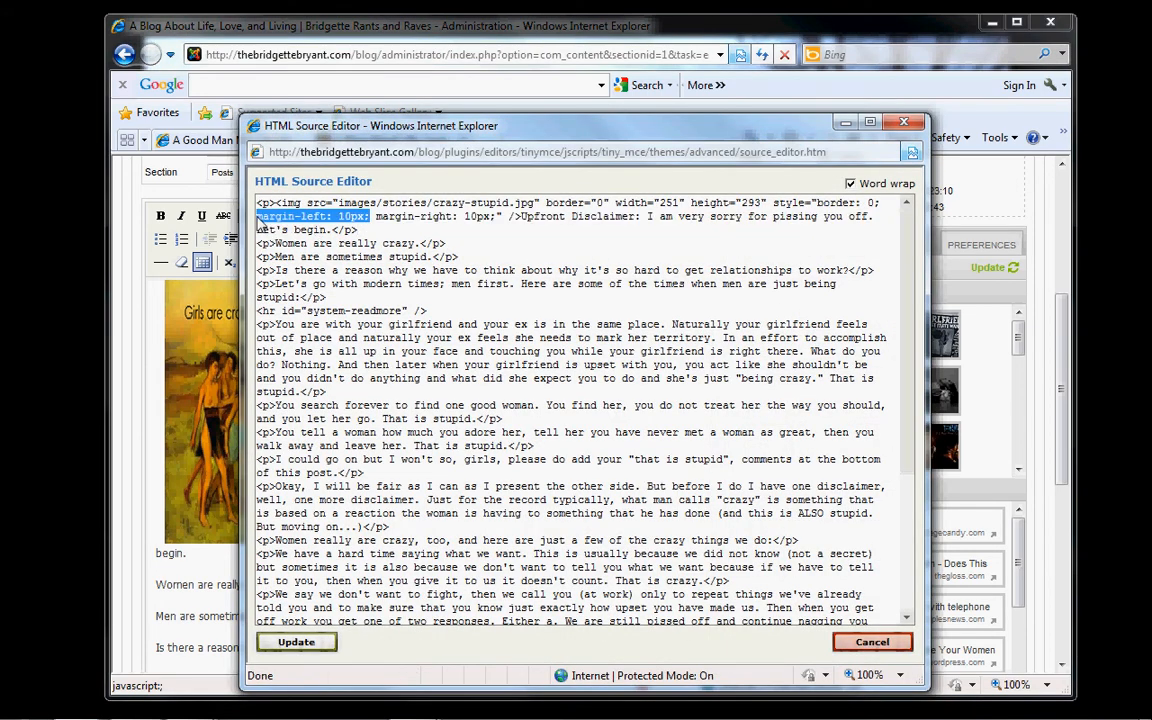
key(Delete)
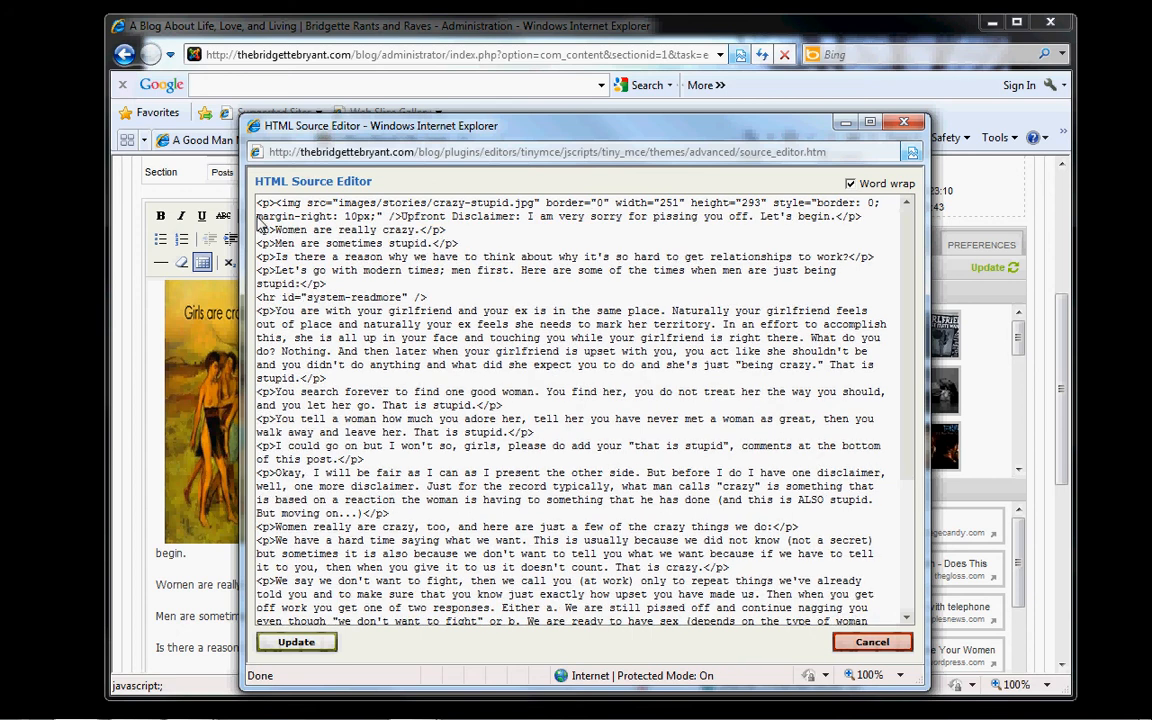
click(296, 642)
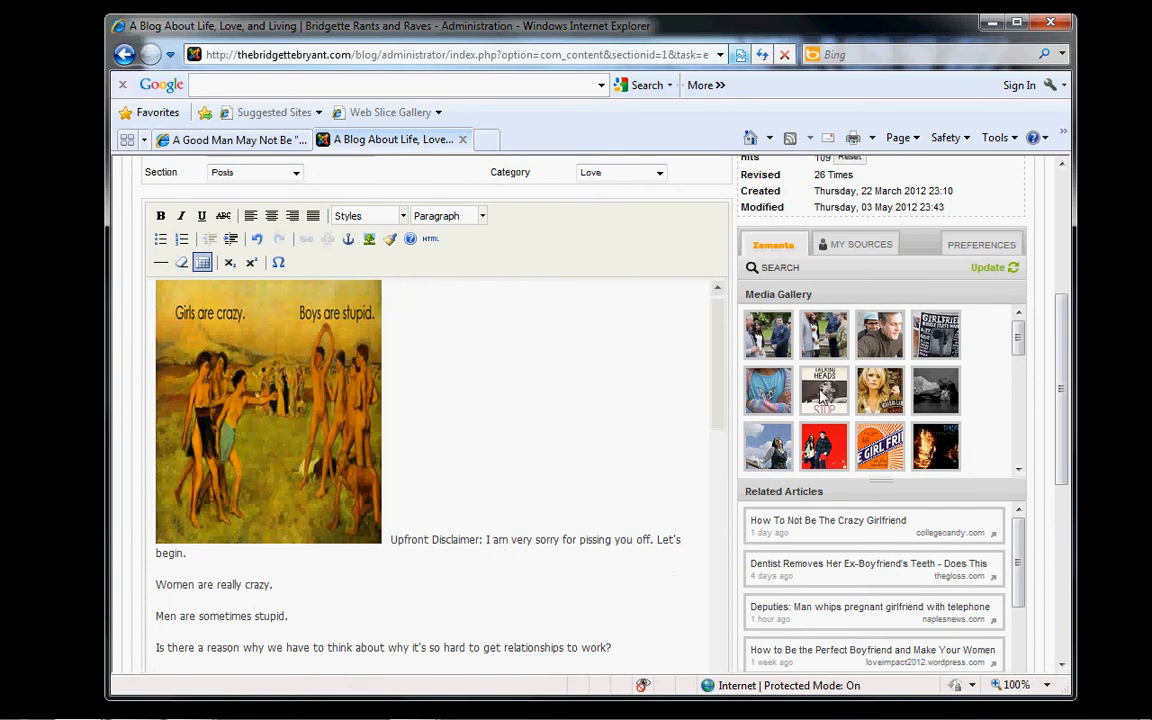
Step: Close the article without saving and reopen "A Good Man May Not Be 'So Hard To Find'...(Pt1)" for editing, closing the stray browser tab
scroll(1043, 220, up, 5)
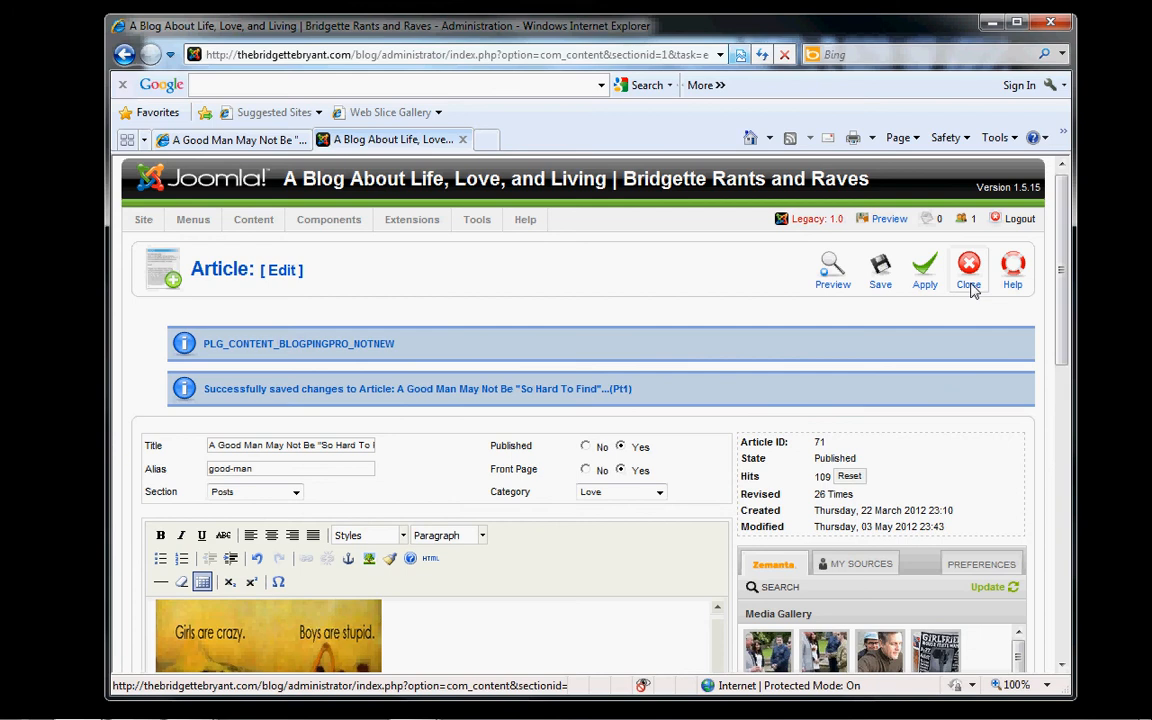
click(969, 285)
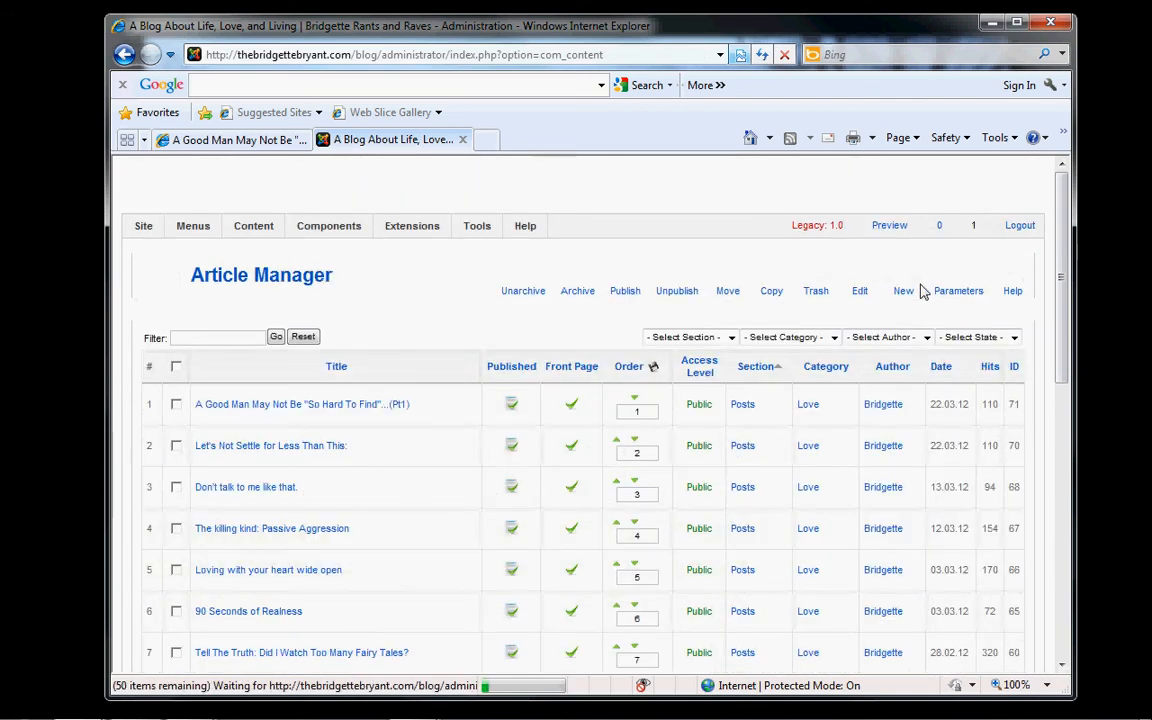
click(266, 406)
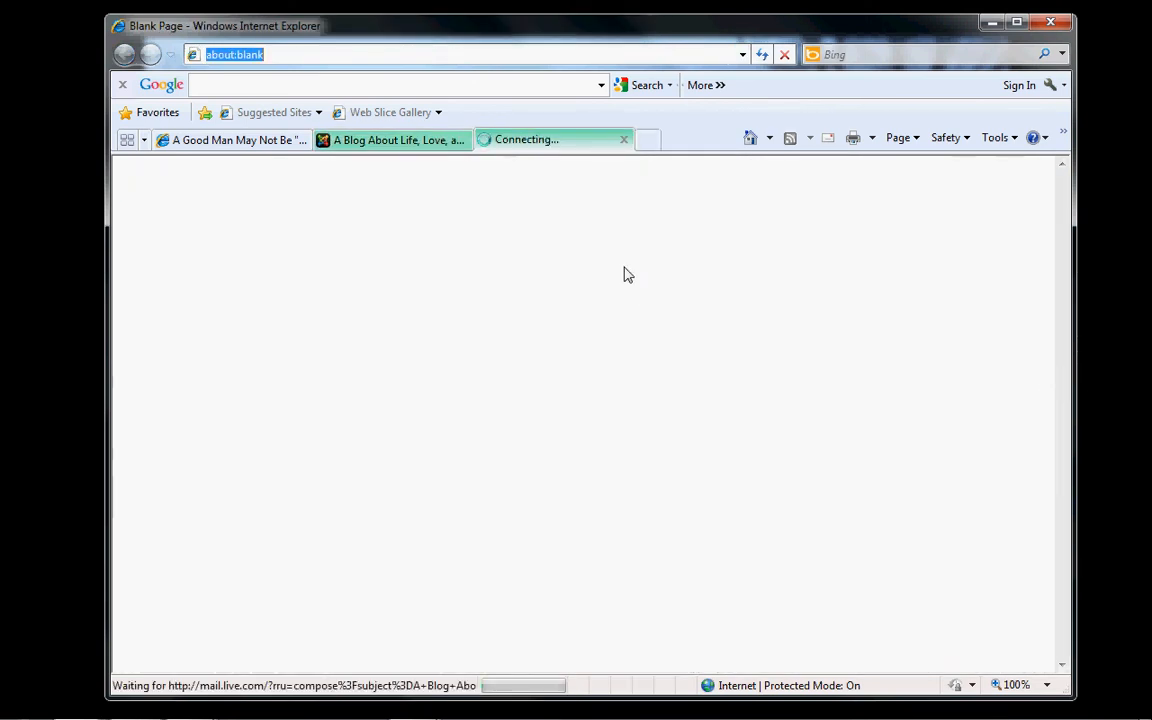
click(623, 140)
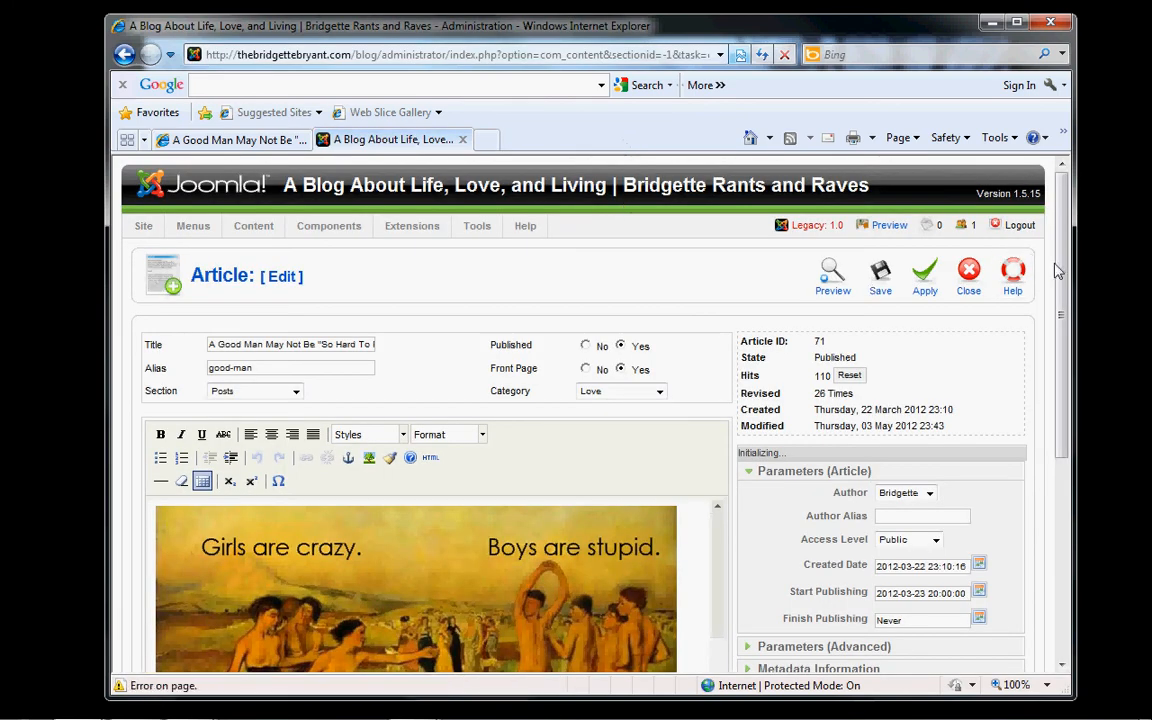
Step: Insert branding-image-logo-delaware.jpg directly before the "Upfront Disclaimer" heading, below the "Girls are crazy. Boys are stupid." image
scroll(998, 494, down, 3)
click(153, 597)
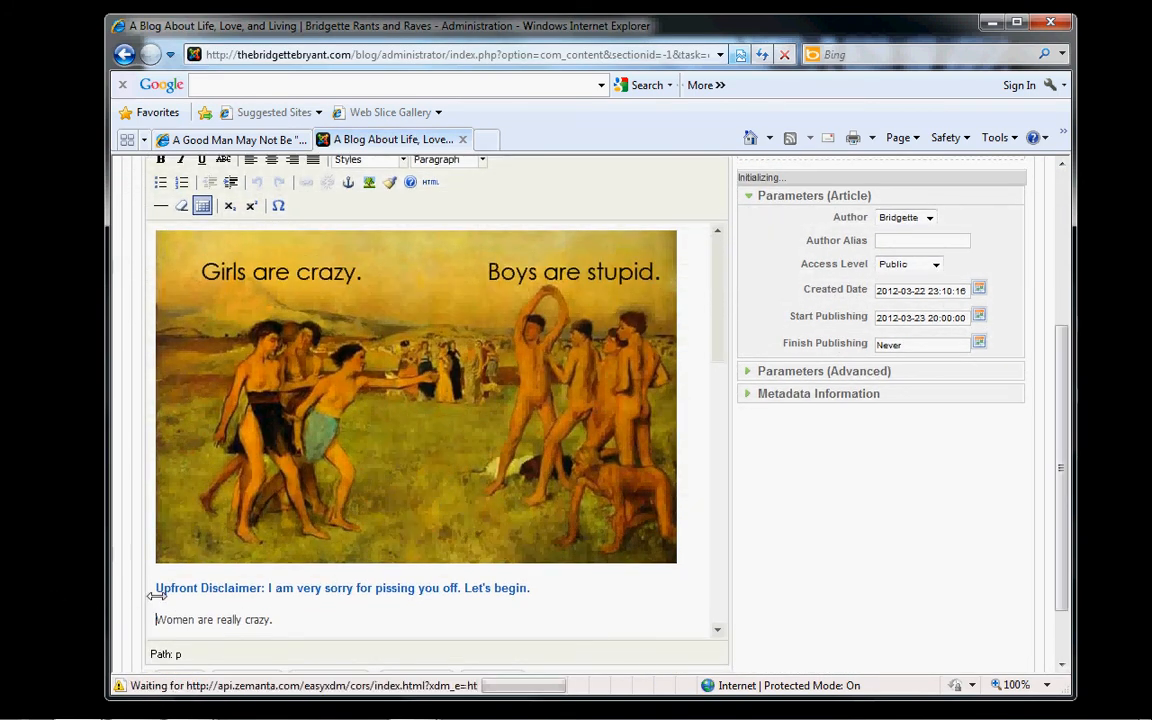
click(156, 588)
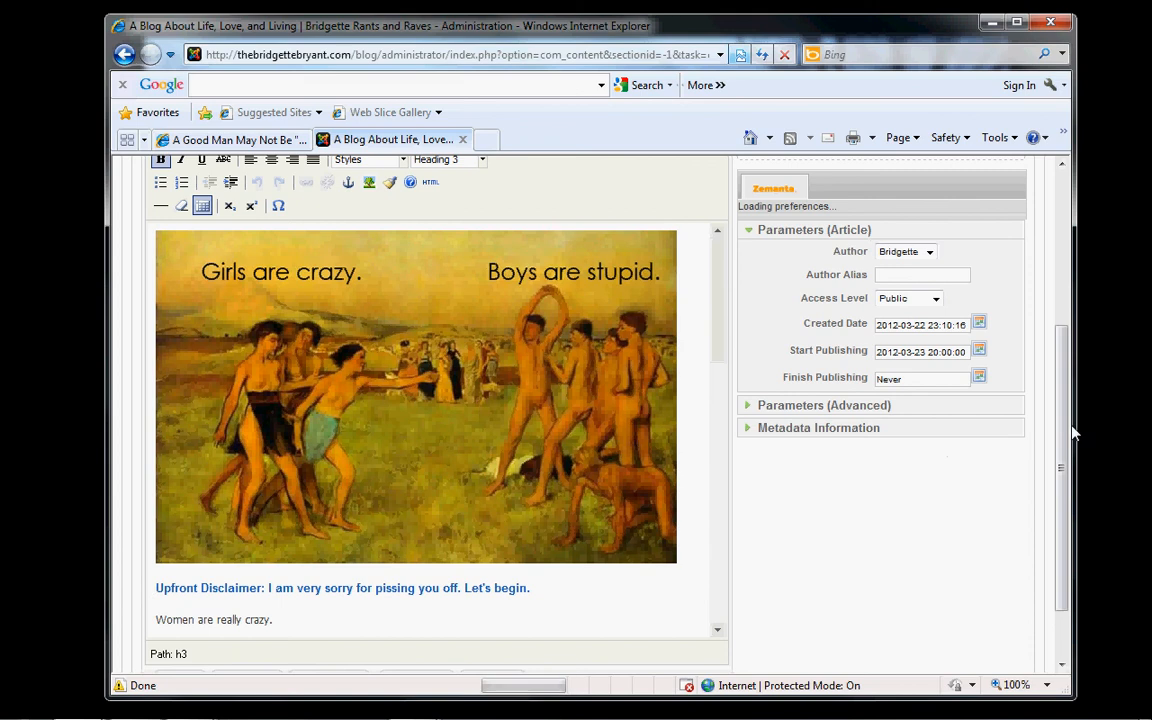
drag(1065, 444, 1060, 496)
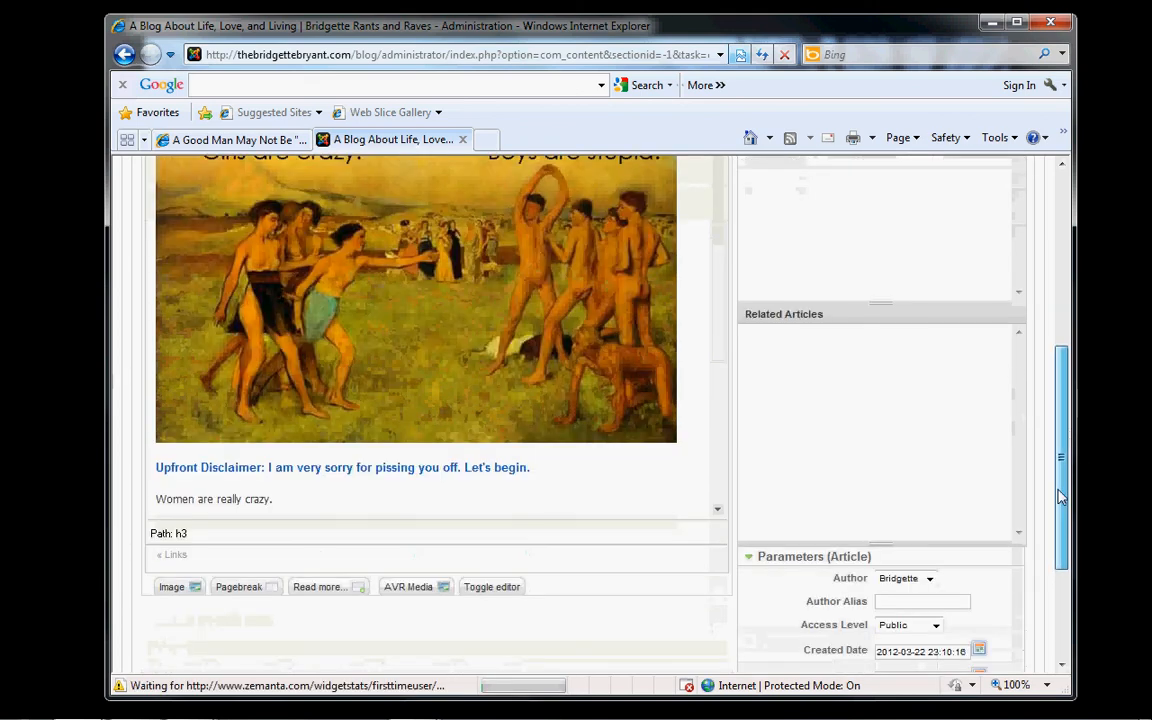
click(172, 587)
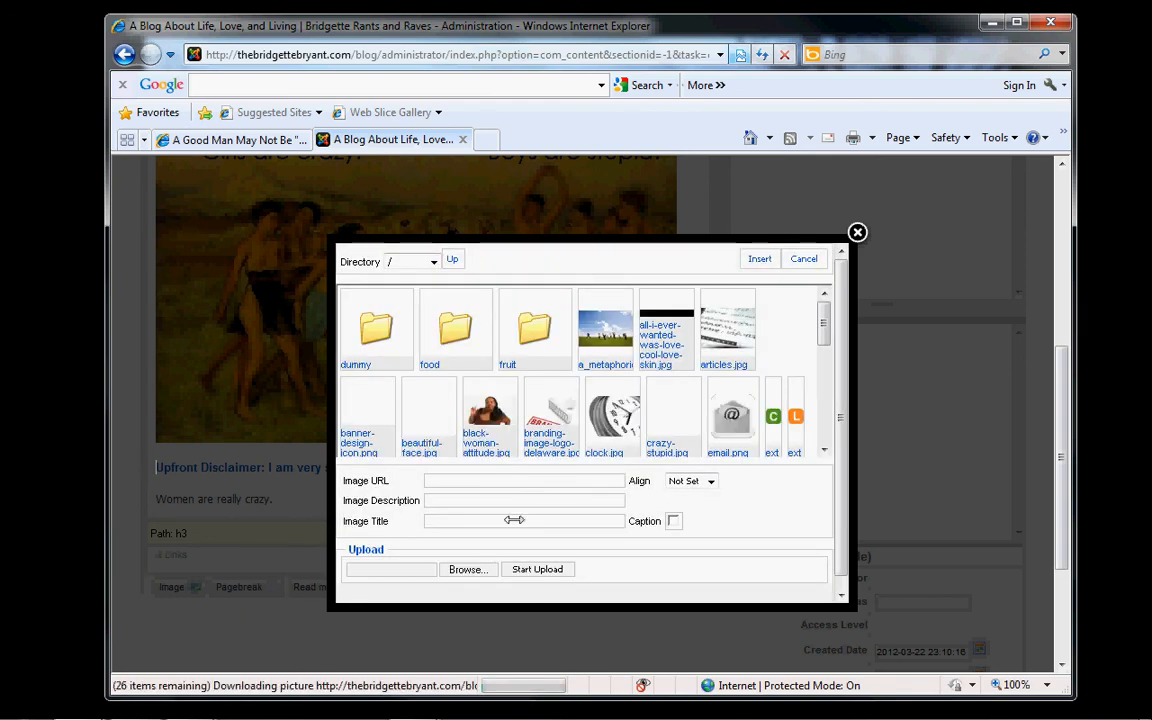
click(550, 428)
click(760, 259)
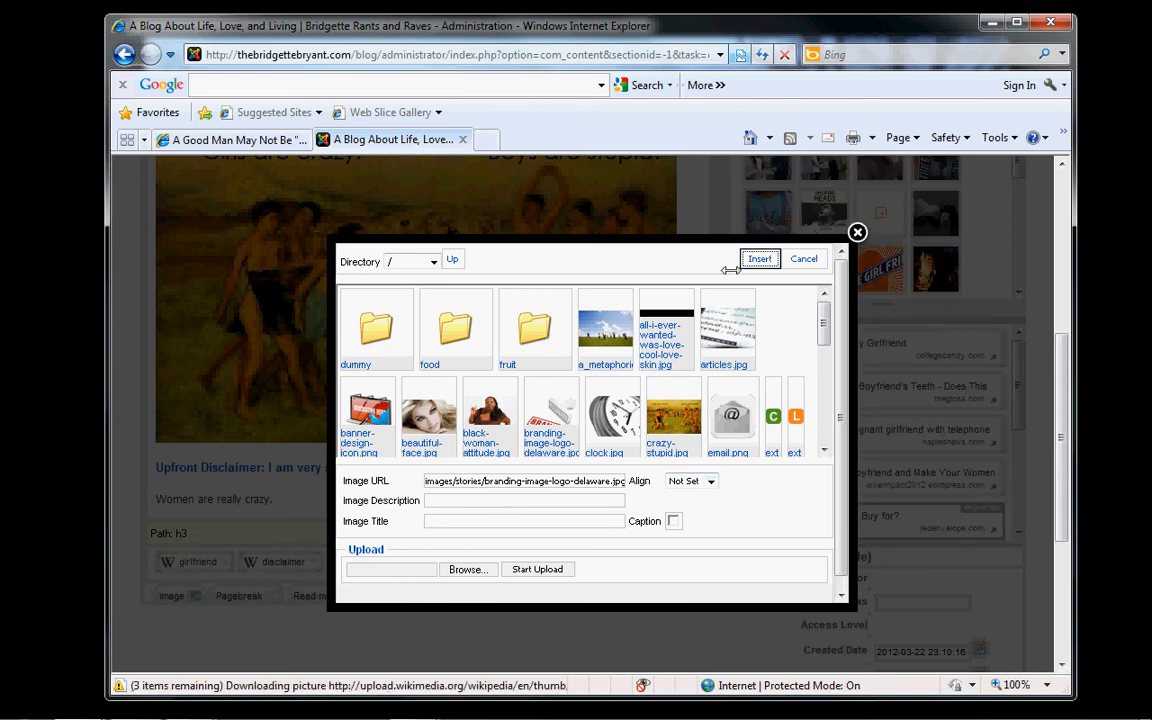
click(760, 259)
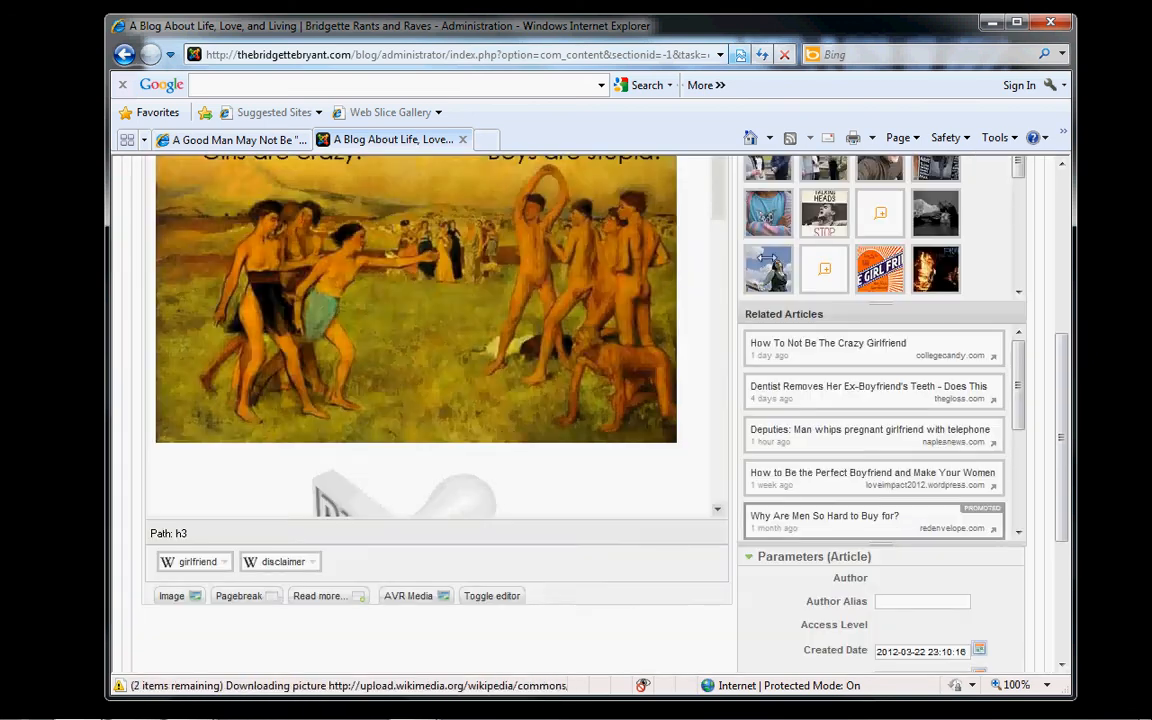
Step: Shrink the BRAND stamp image to about a third of the text width and align it left so the text wraps beside it
mouse_move(1065, 413)
mouse_down()
mouse_move(1040, 488)
mouse_move(1050, 408)
mouse_up()
scroll(712, 244, down, 4)
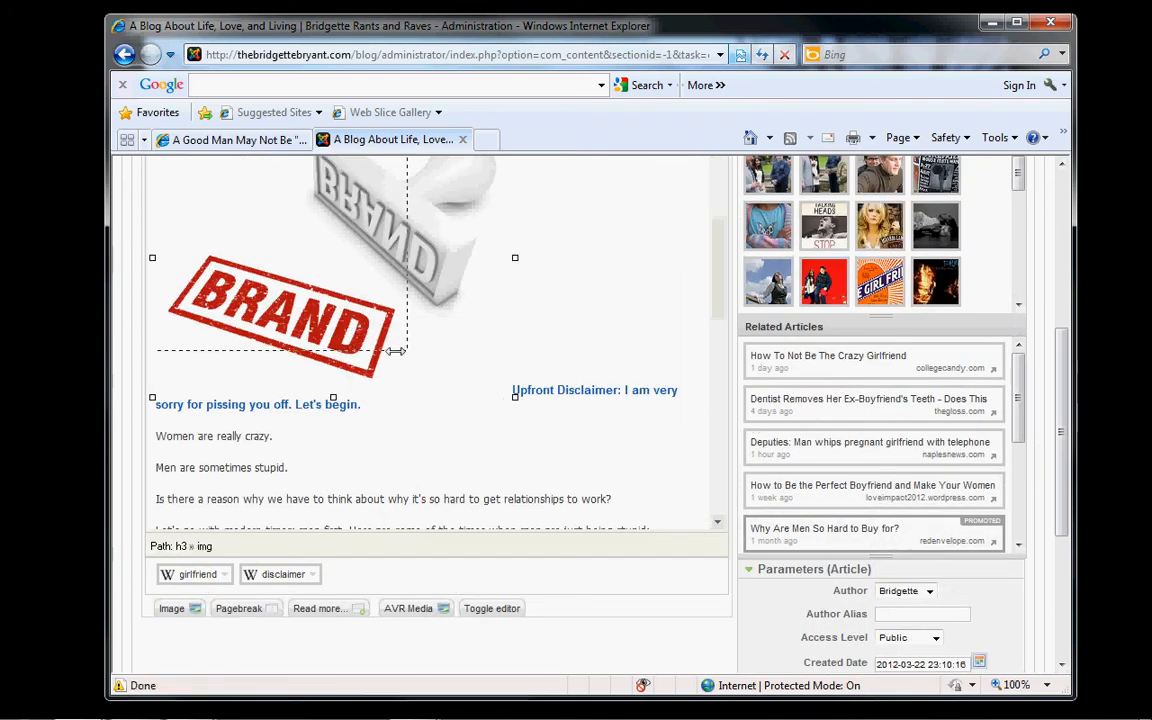
drag(383, 328, 347, 323)
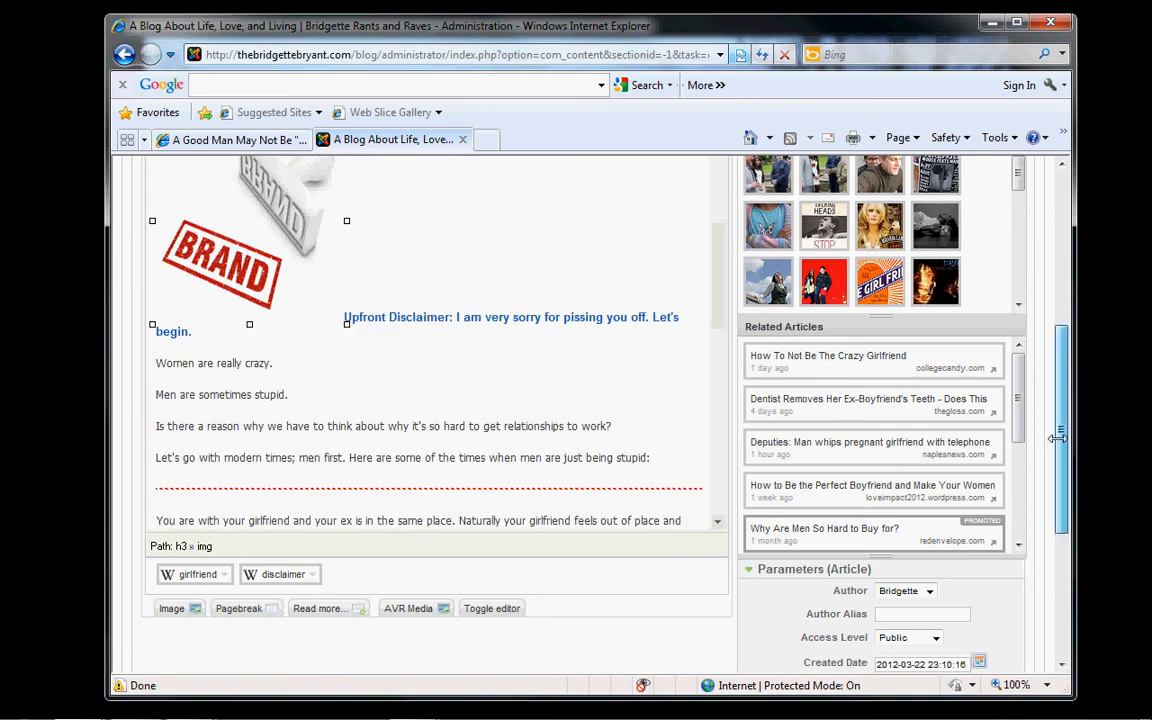
scroll(1054, 432, up, 3)
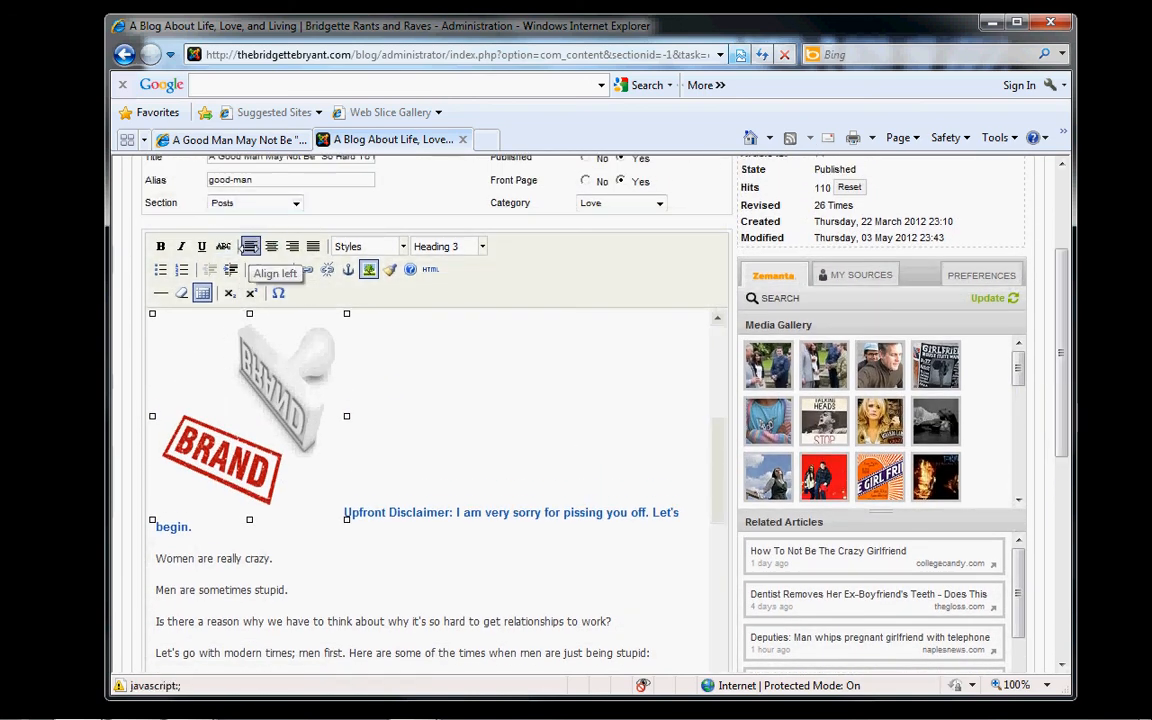
click(250, 246)
click(483, 459)
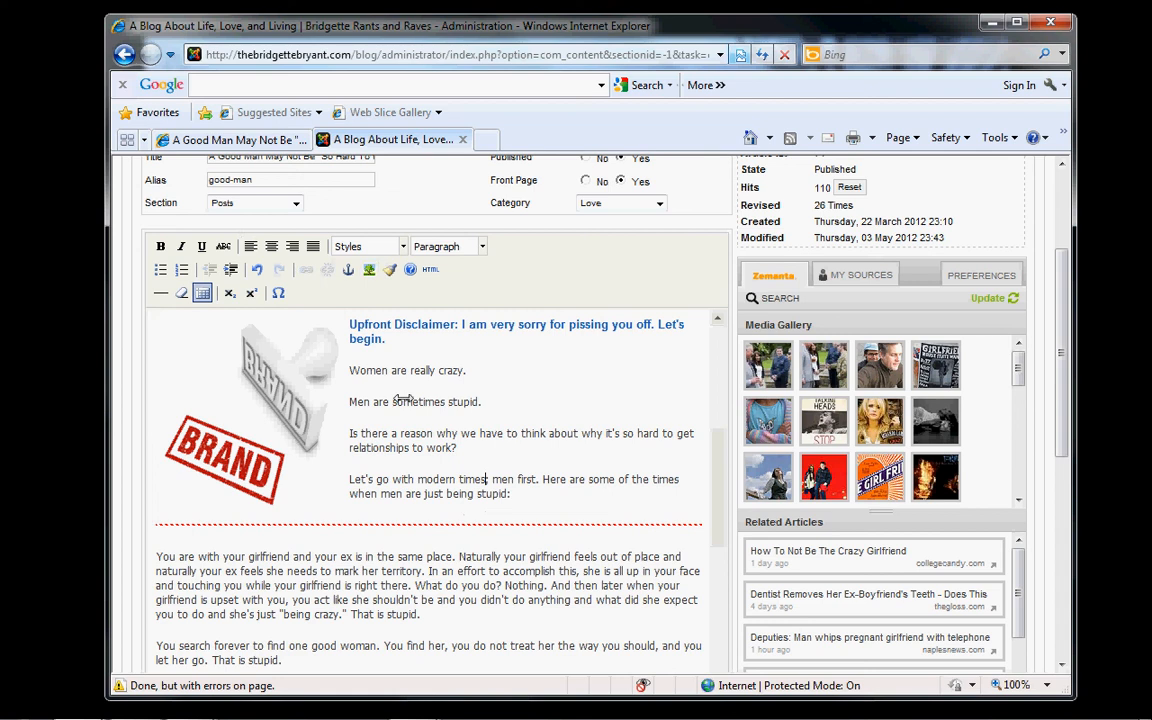
Step: Apply the article changes while keeping the article open for editing
scroll(715, 420, up, 3)
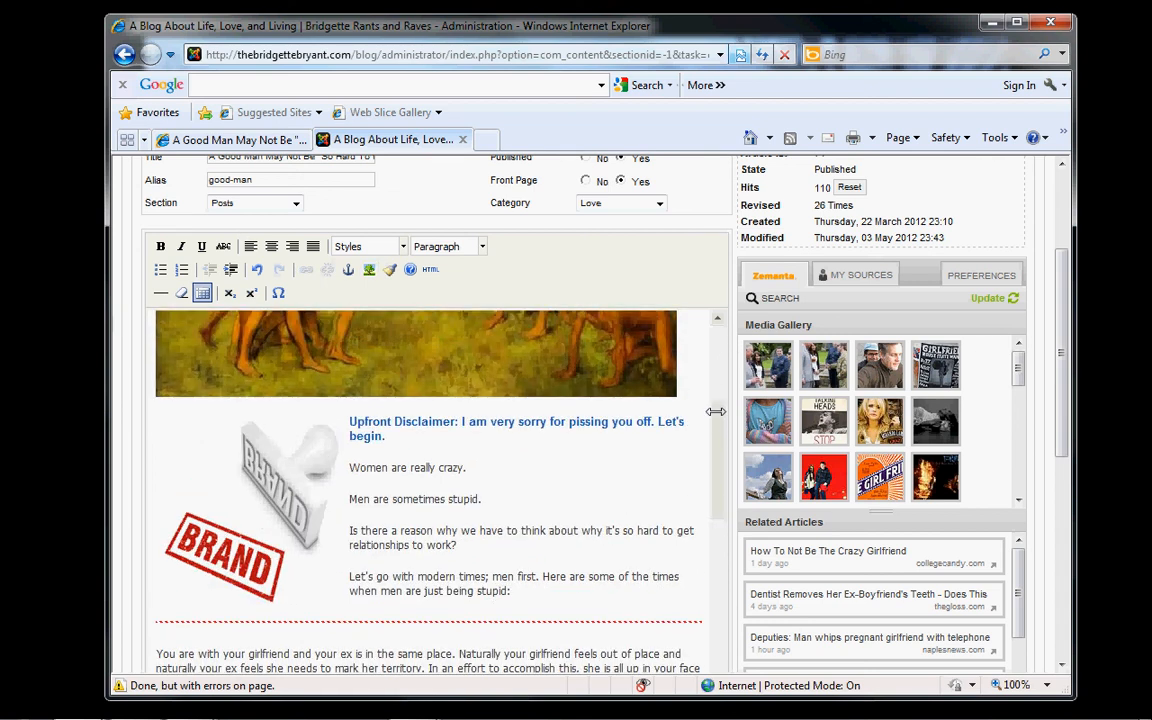
scroll(1058, 250, up, 1)
scroll(1058, 250, up, 3)
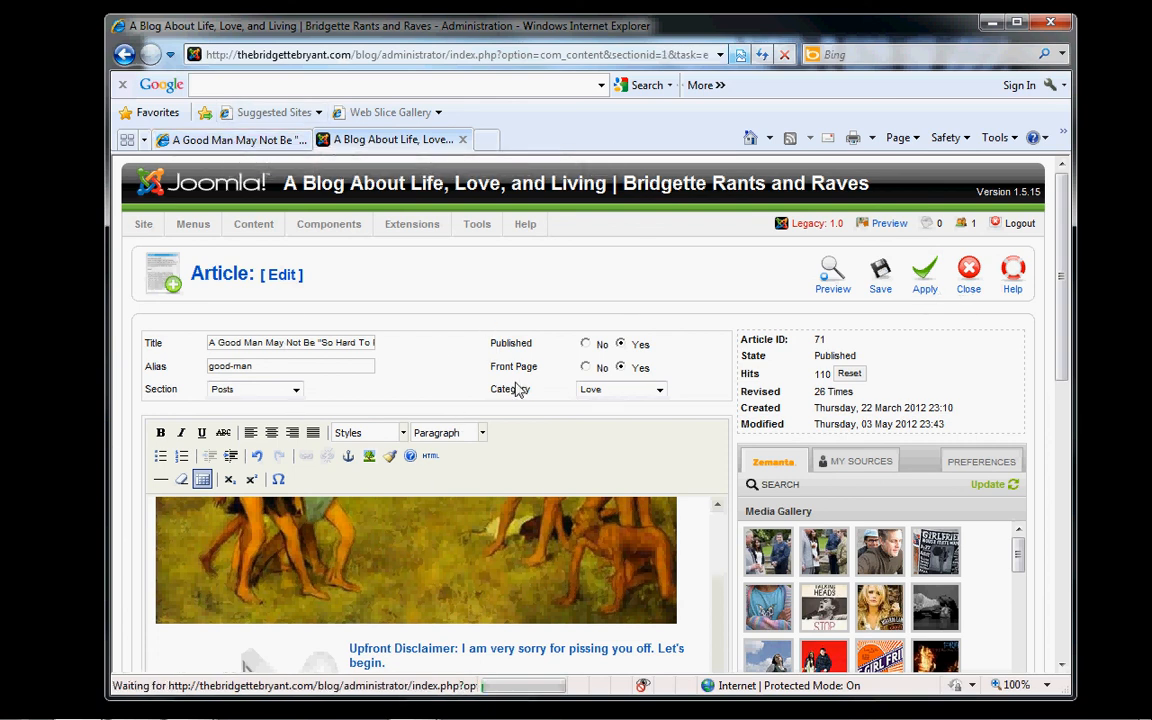
Step: Reload the live "A Good Man May Not Be 'So Hard To Find'...(Pt1)" page and check the BRAND image's placement beside the text
click(238, 139)
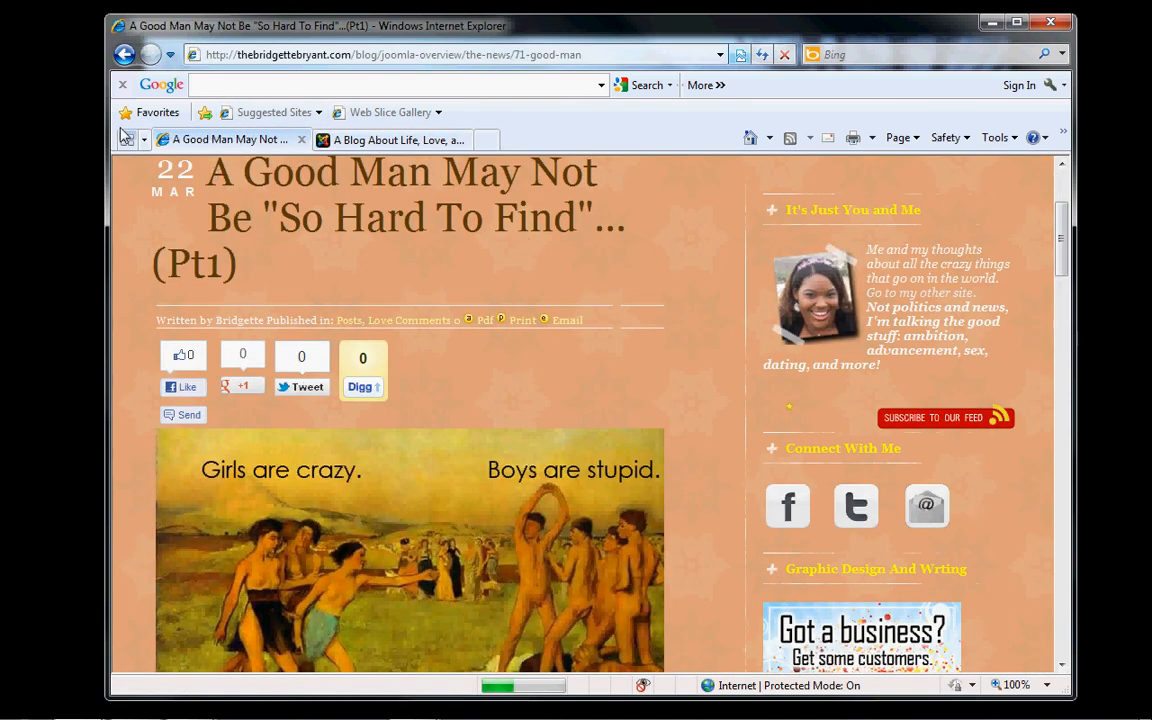
click(741, 57)
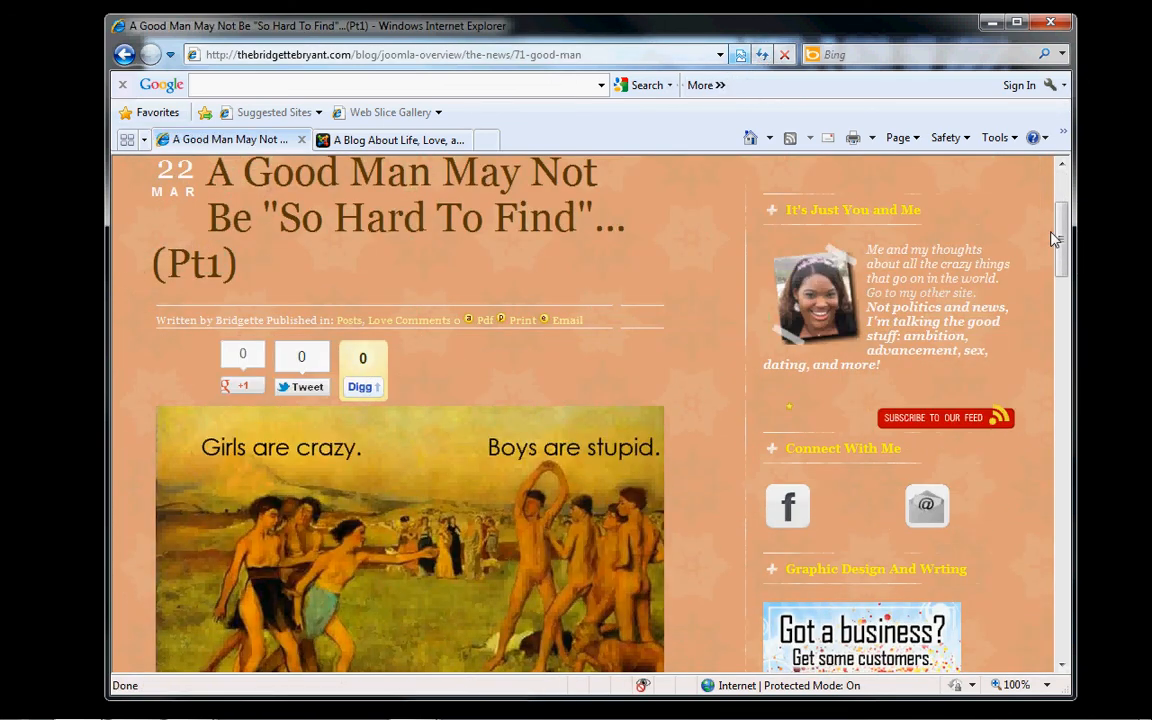
drag(1062, 270, 1052, 338)
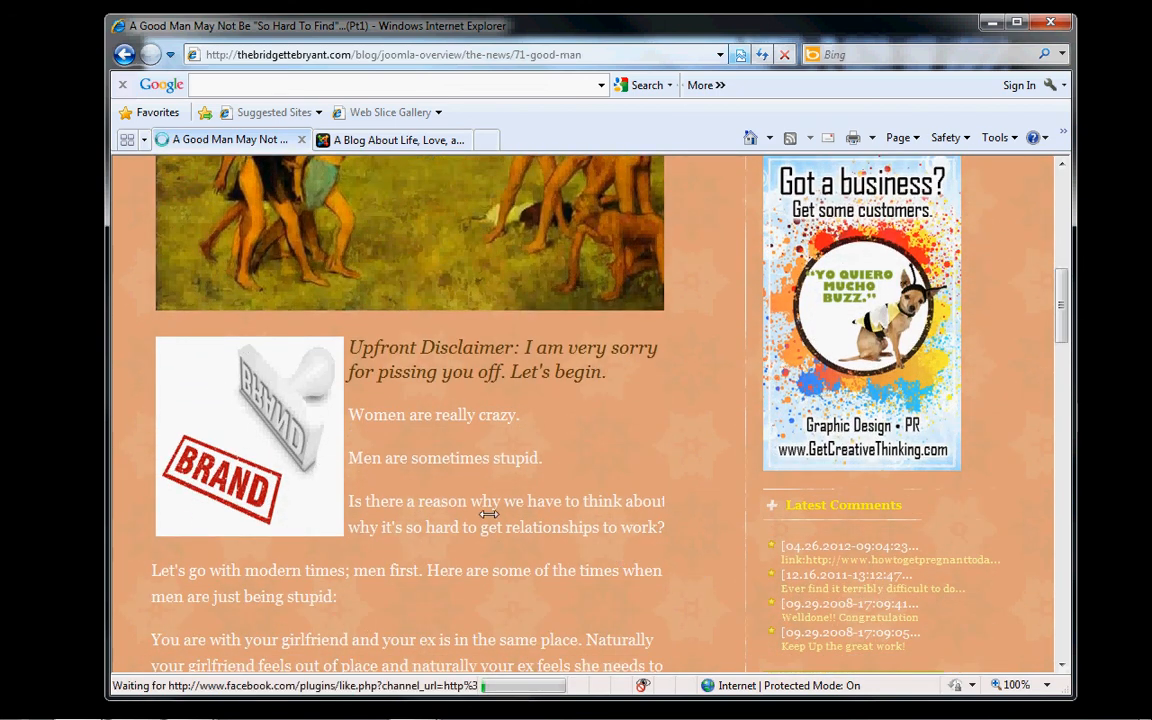
scroll(1048, 314, up, 2)
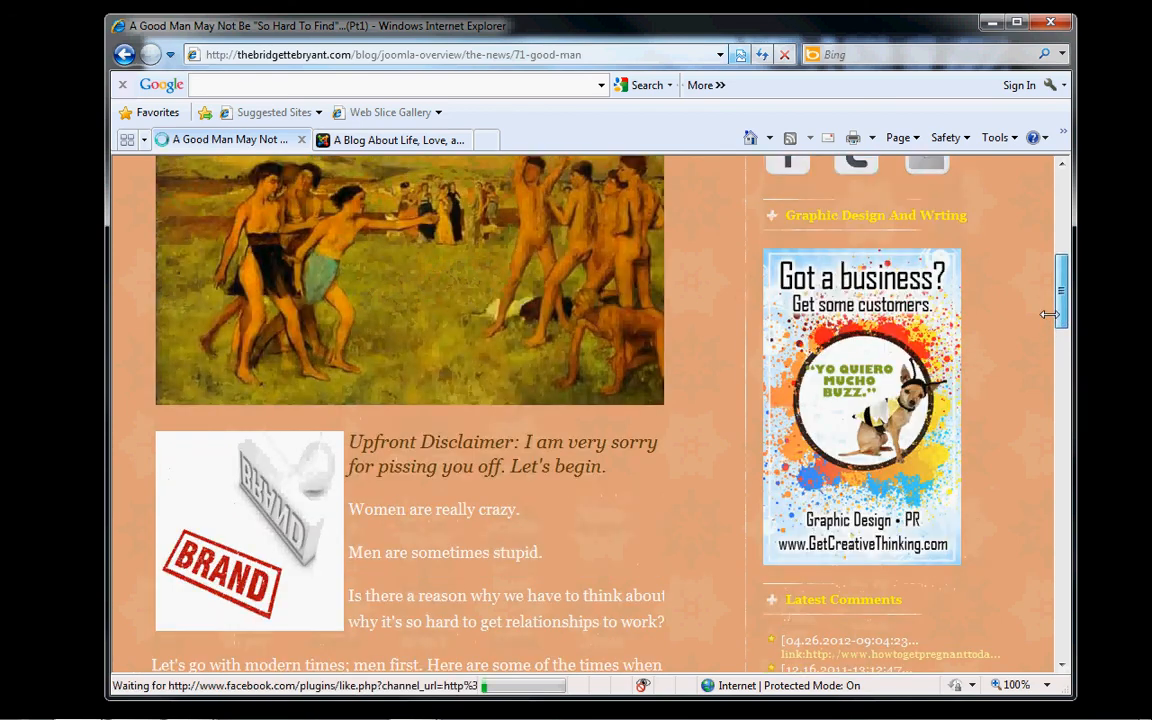
drag(1049, 314, 1047, 221)
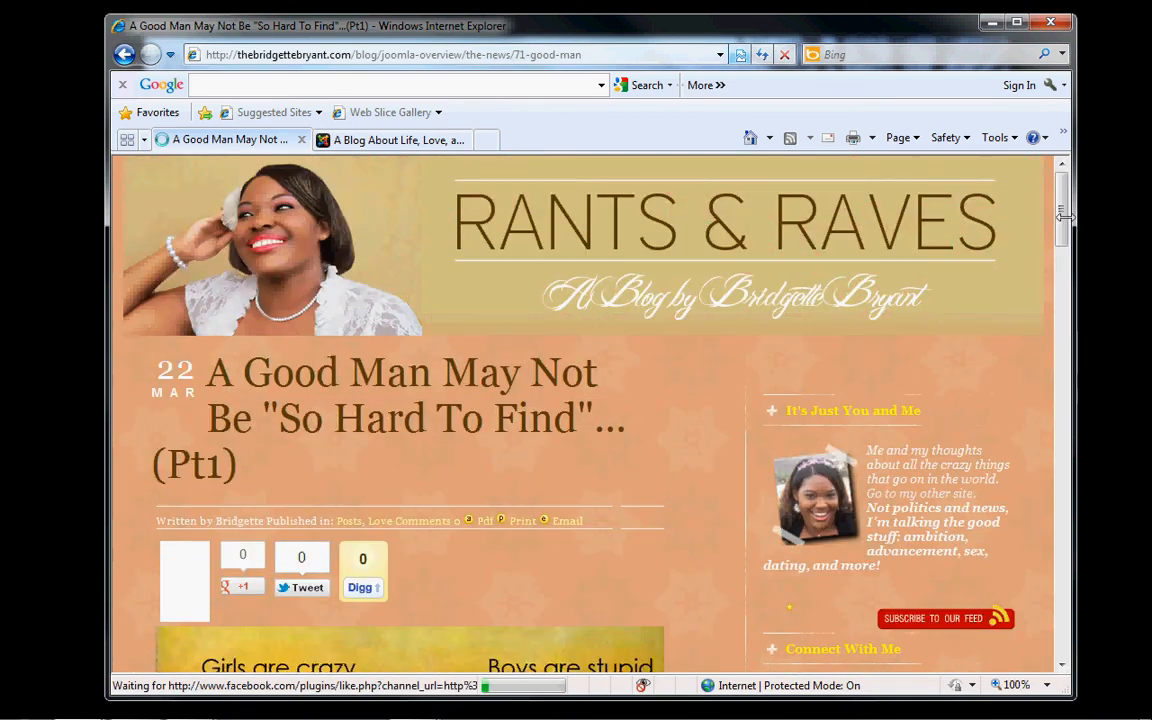